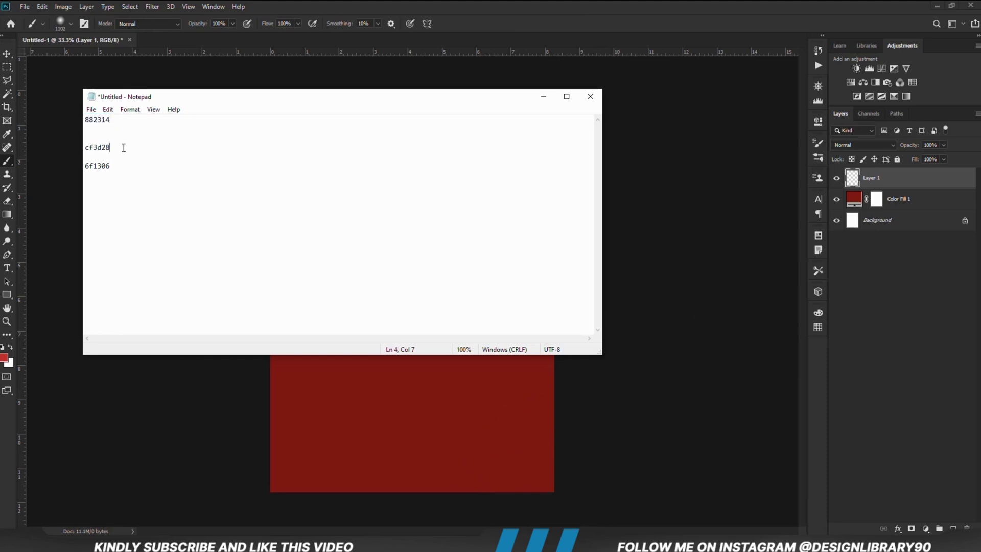
Step: Copy the hex code cf3d28 from the Notepad colour list and set it as the foreground colour
double_click(122, 148)
right_click(105, 148)
click(140, 181)
click(264, 88)
click(5, 357)
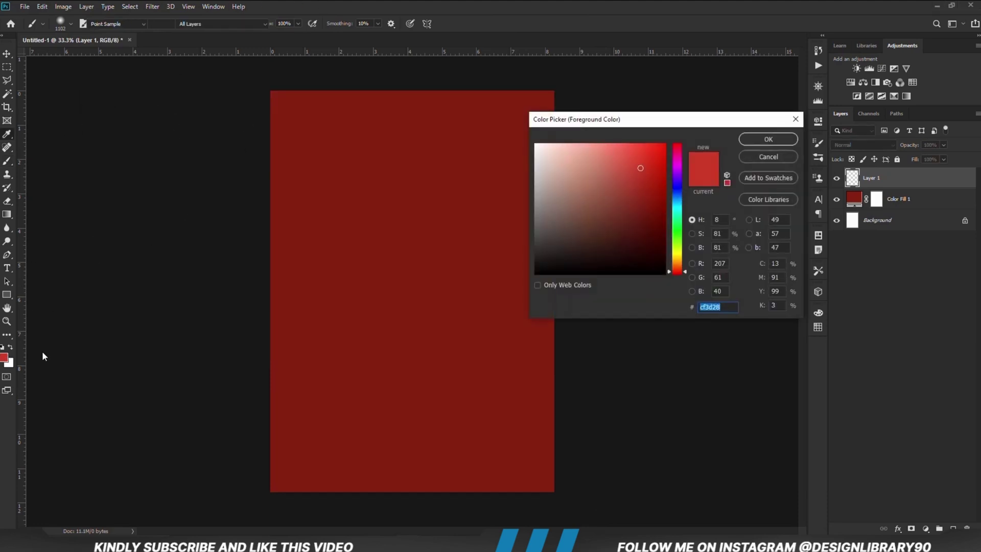
click(735, 308)
double_click(720, 307)
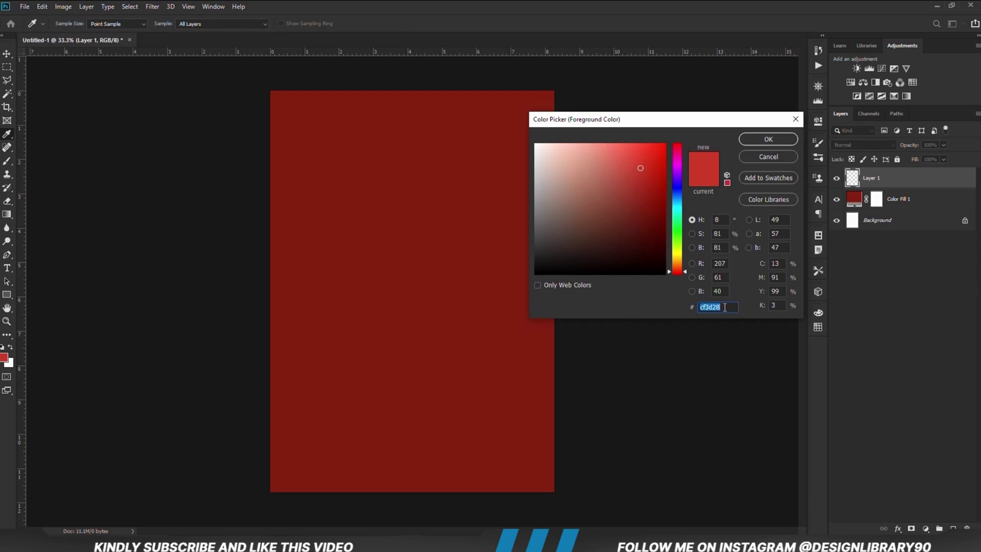
right_click(721, 308)
click(744, 352)
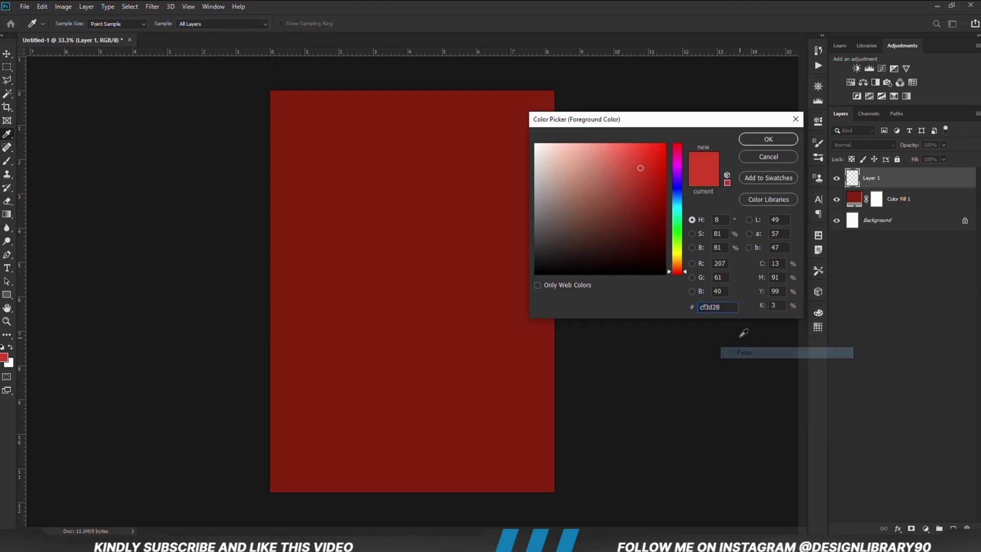
double_click(726, 307)
click(747, 140)
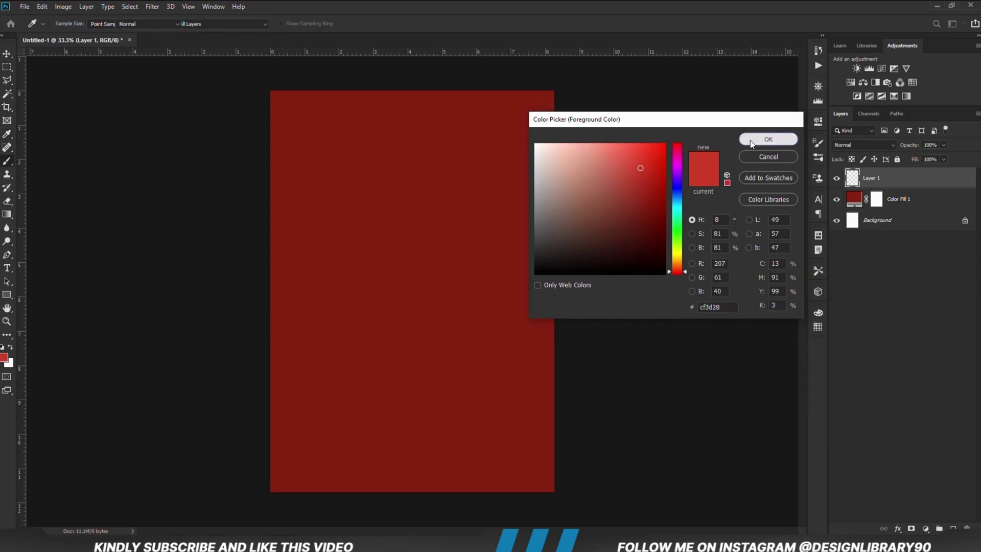
Step: Enlarge the soft brush to 2200 px and paint a single dab at the canvas centre on Layer 1
key(b)
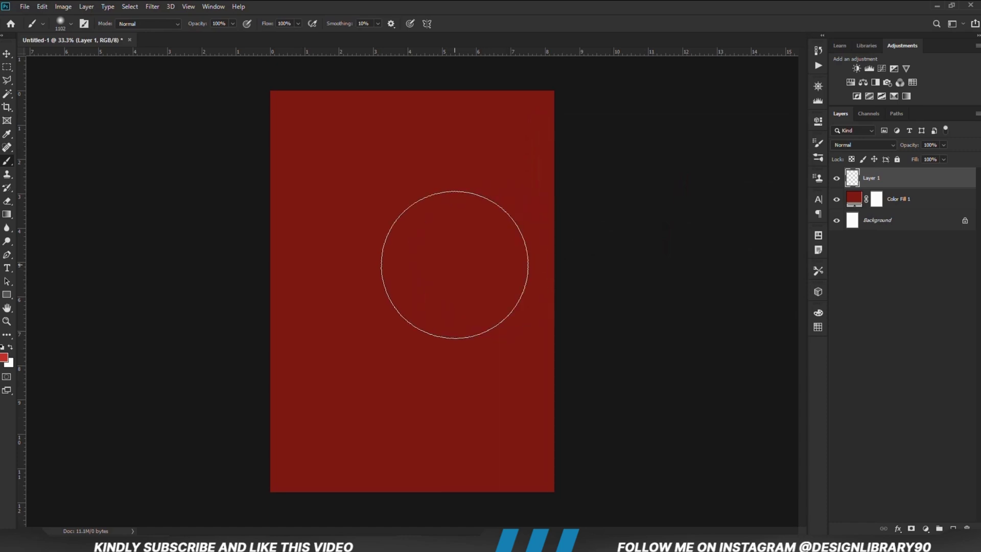
key(bracketright)
key(bracketright)
key(bracketright)
key(bracketright)
click(429, 296)
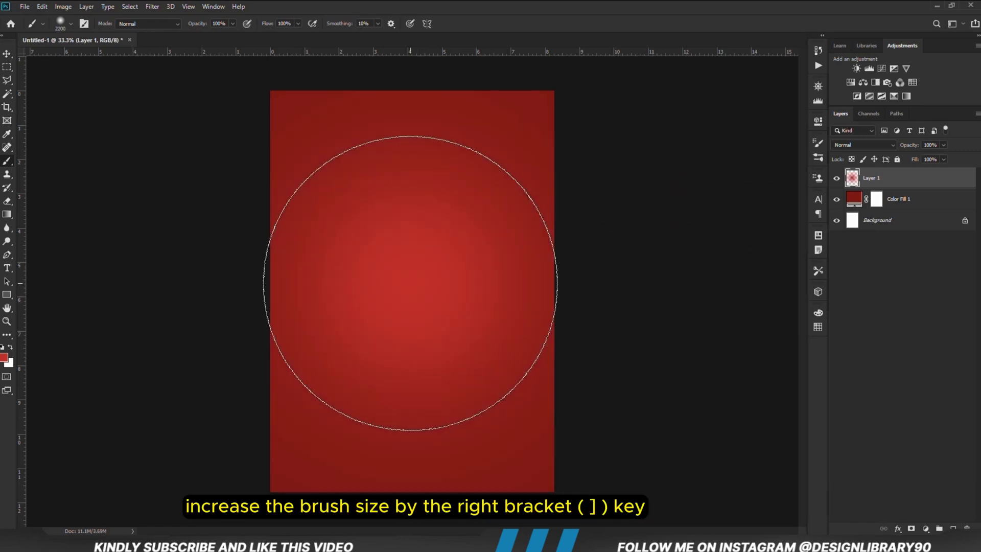
click(7, 53)
click(398, 220)
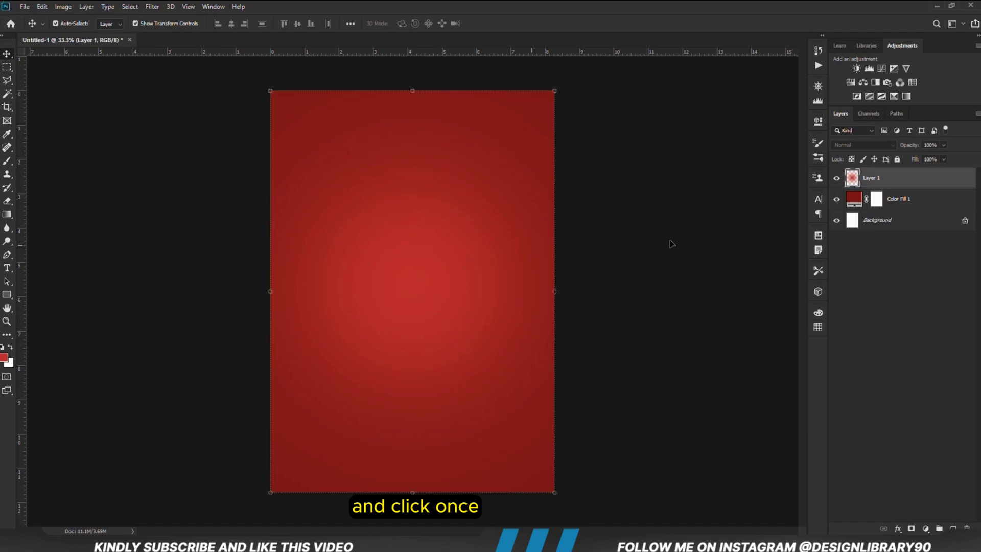
click(836, 180)
click(836, 180)
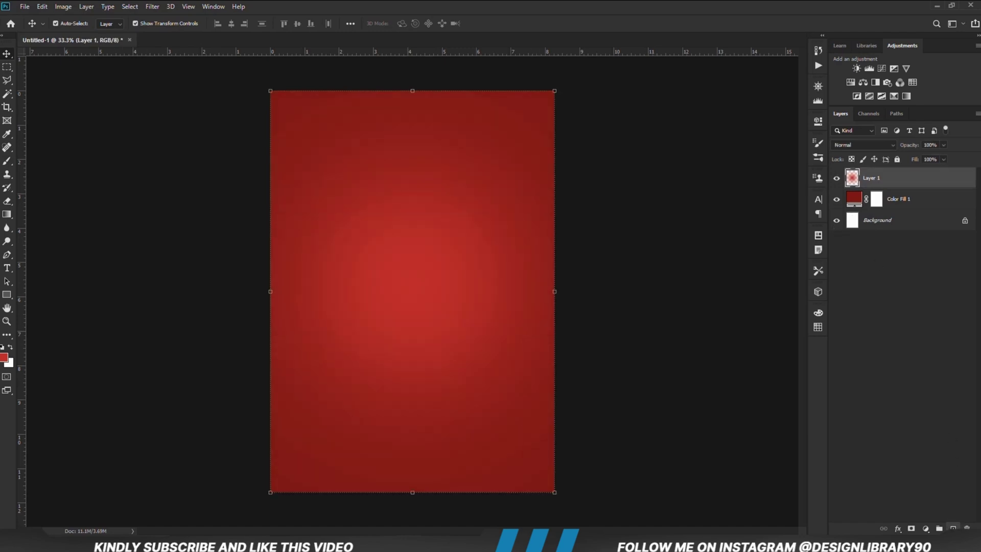
Step: Create a new layer and paint one white dab at the canvas centre with a 2100 px soft brush
key(ctrl+alt+shift+n)
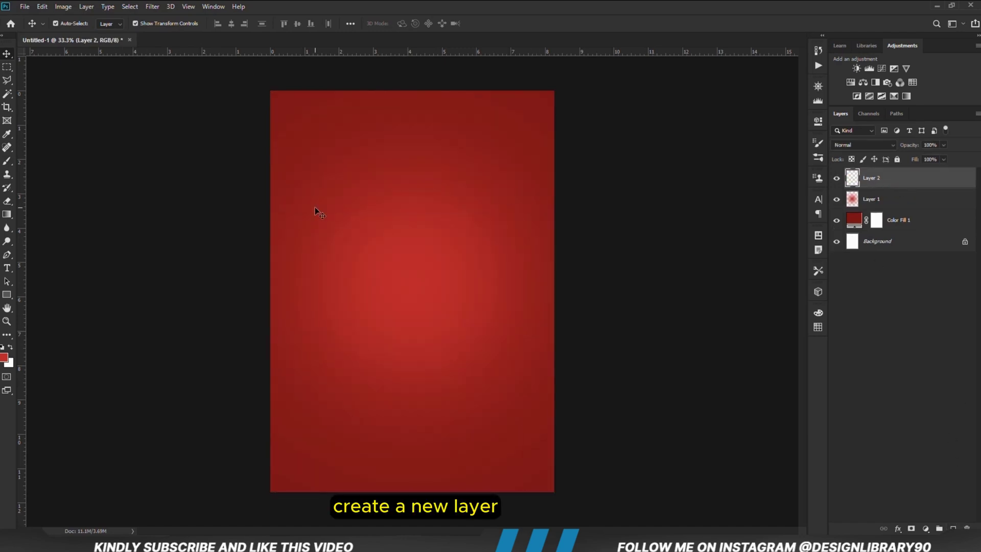
click(7, 160)
click(46, 159)
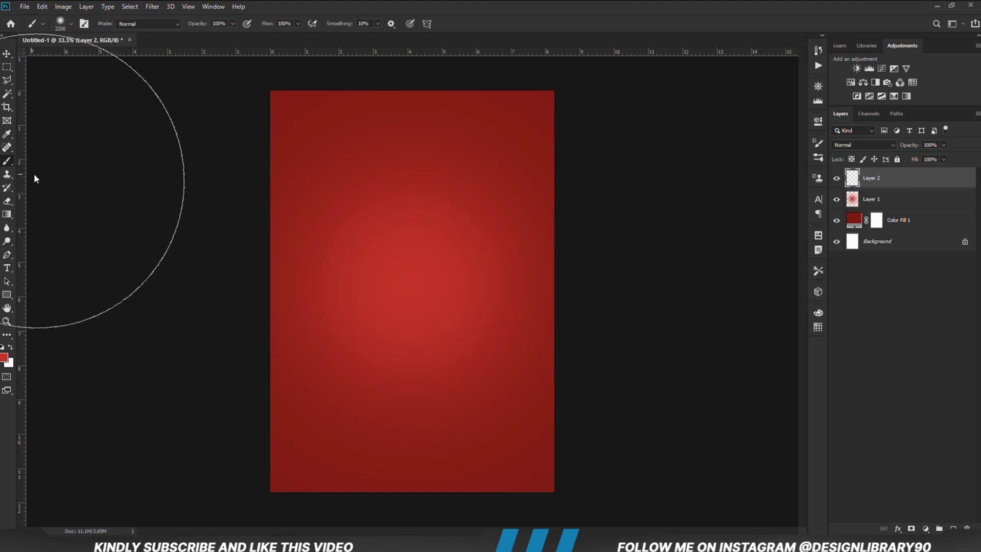
click(10, 349)
key(bracketleft)
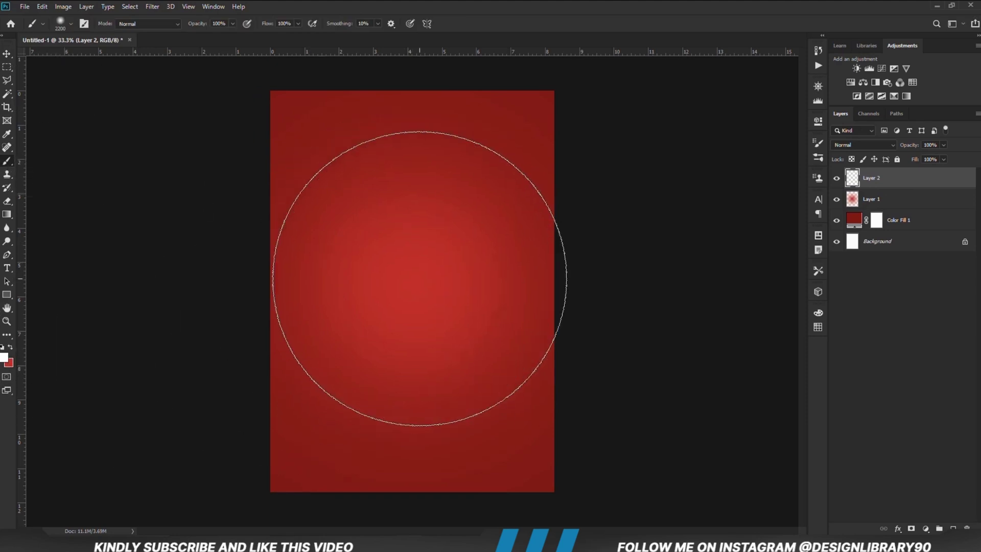
click(413, 285)
Step: Set Layer 2 to the Overlay blend mode at 86% opacity
click(869, 145)
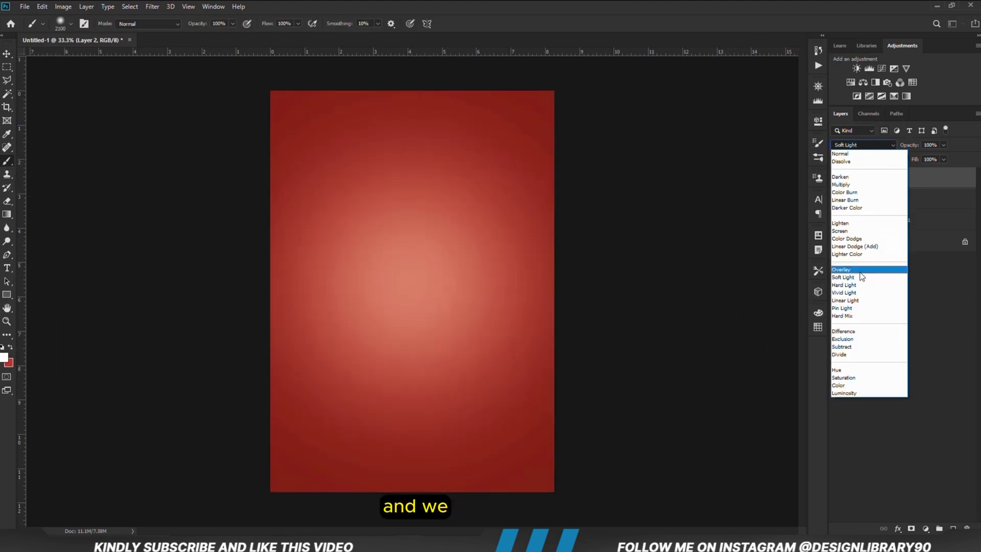
click(863, 271)
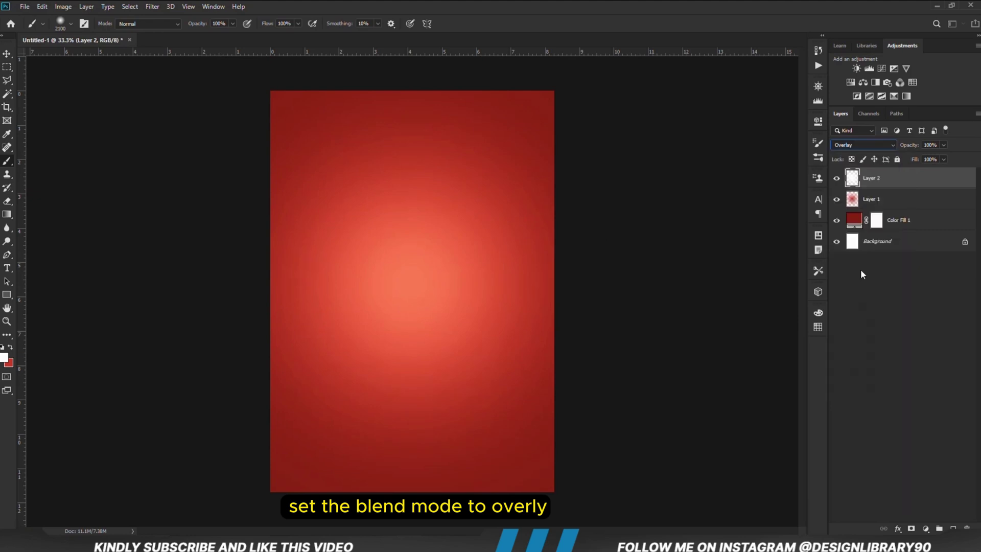
click(937, 157)
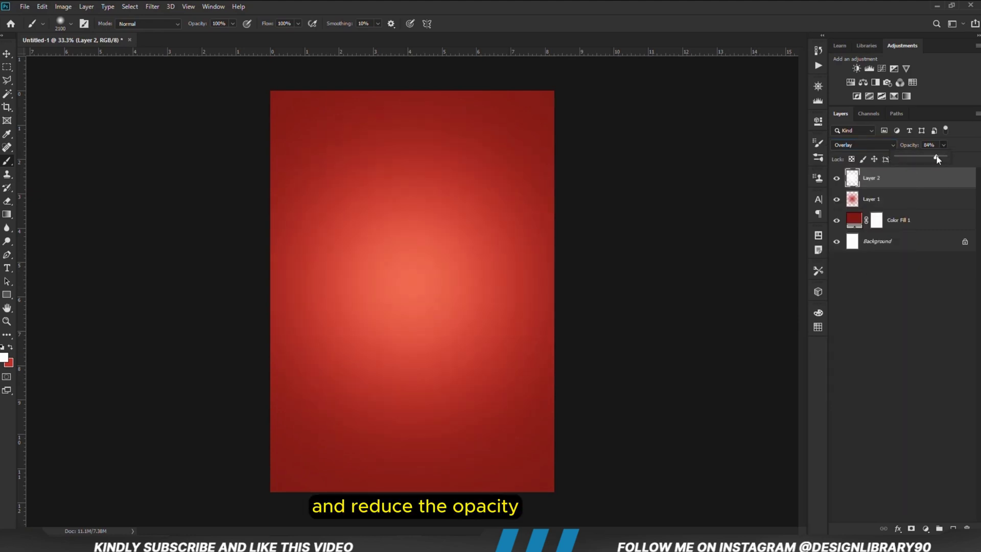
click(6, 54)
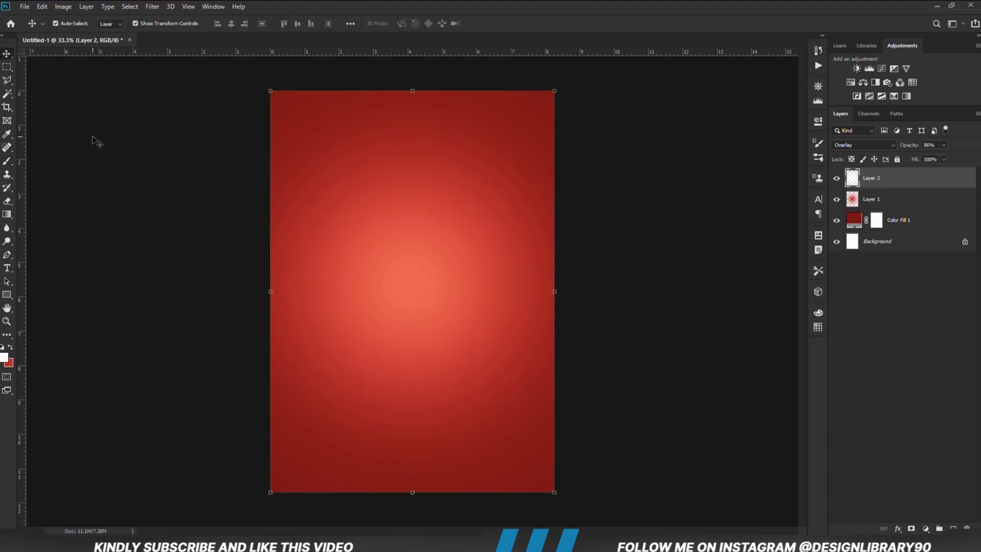
click(104, 143)
click(837, 178)
click(837, 179)
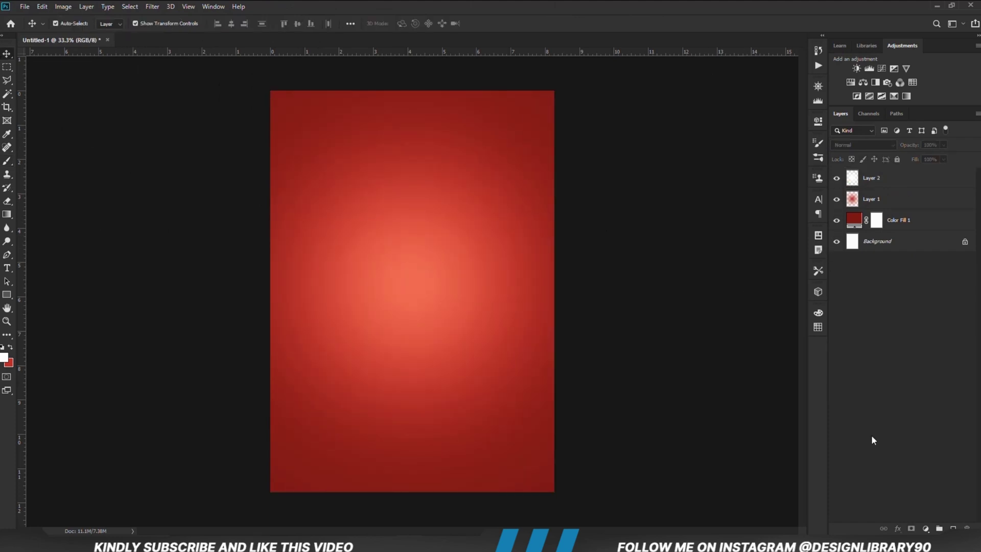
Step: Add a Solid Color fill layer on top, using the hex code 6f1306 copied from the Notepad list
click(923, 528)
click(915, 343)
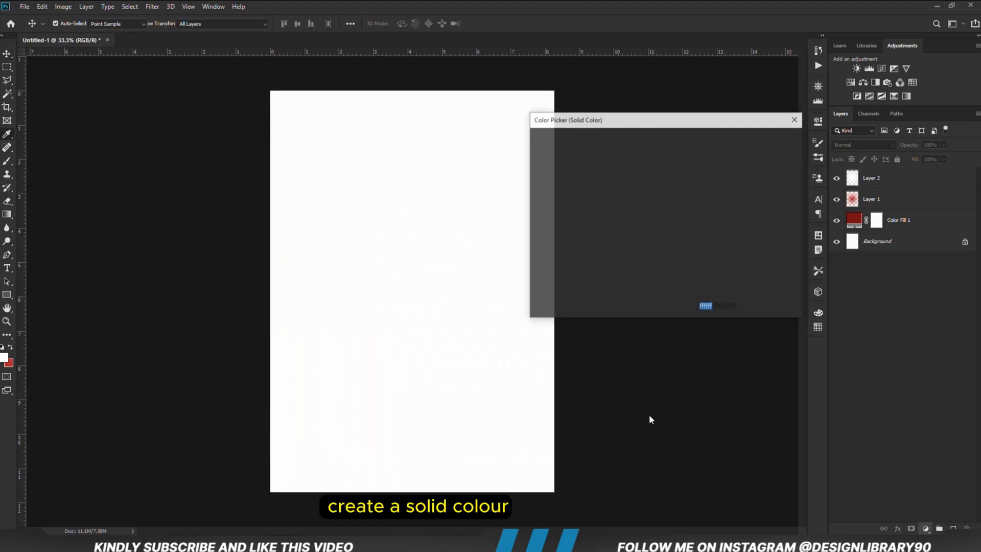
key(alt+Tab)
drag(125, 173, 78, 165)
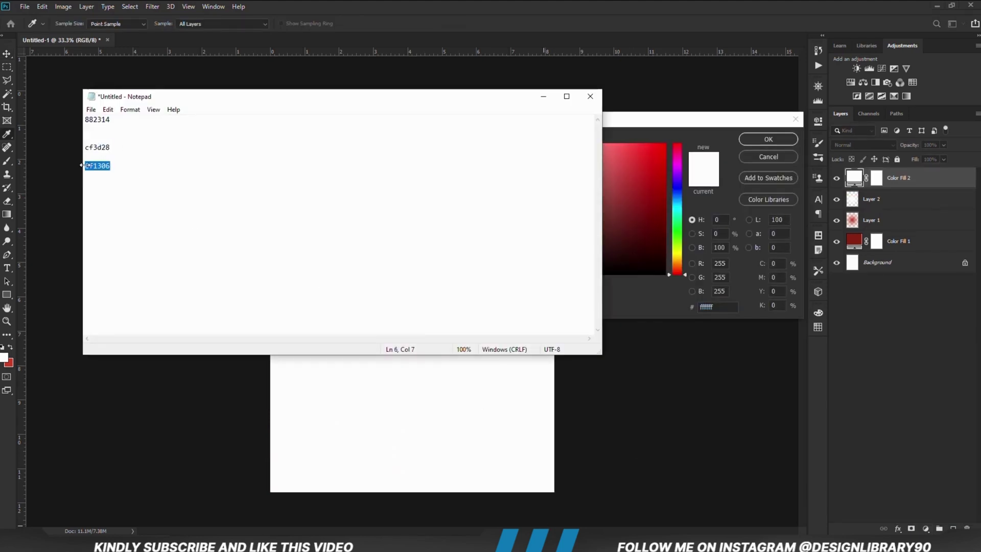
right_click(86, 165)
click(110, 198)
key(alt+Tab)
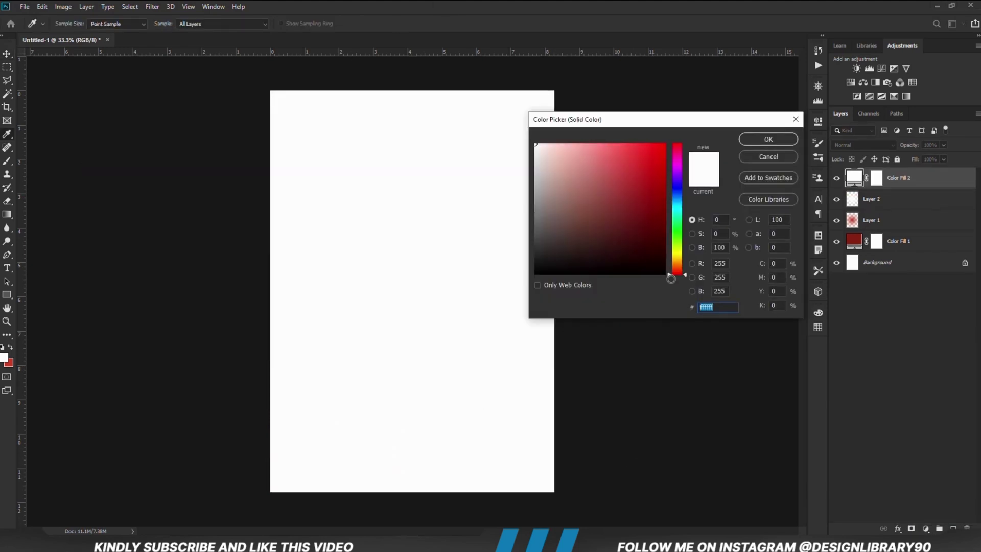
right_click(703, 309)
click(715, 353)
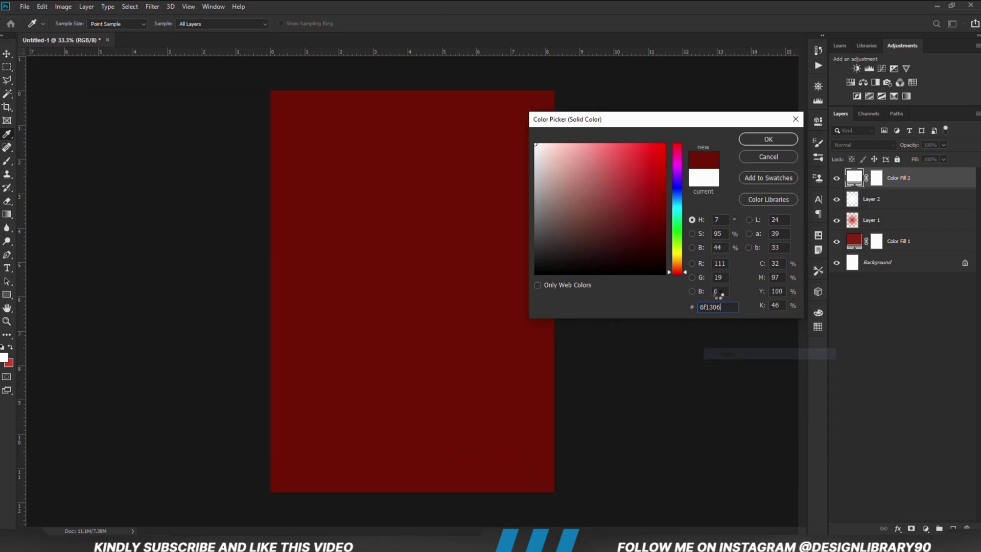
click(768, 139)
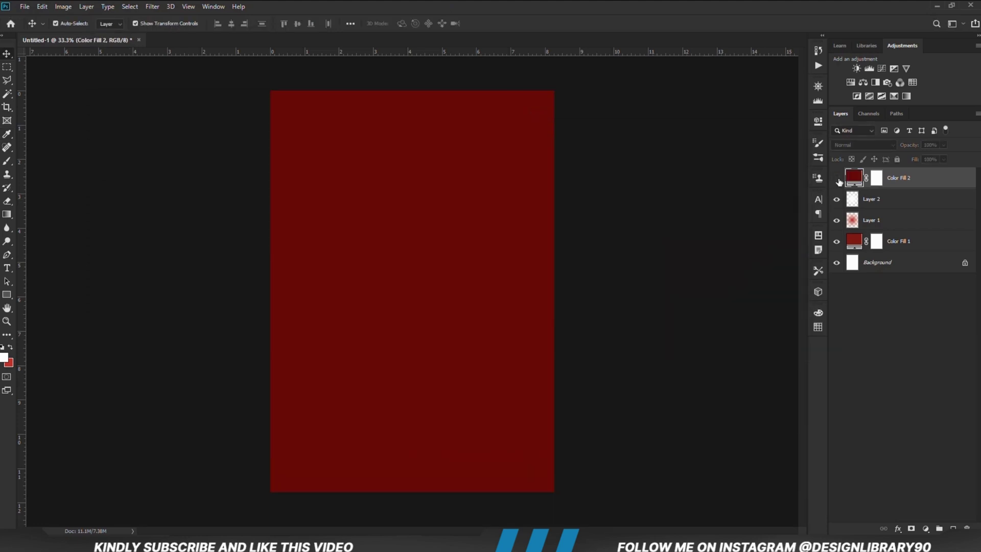
Step: Set Color Fill 2 to Multiply and mask out its upper centre with one black dab of the 2100 px brush
click(876, 145)
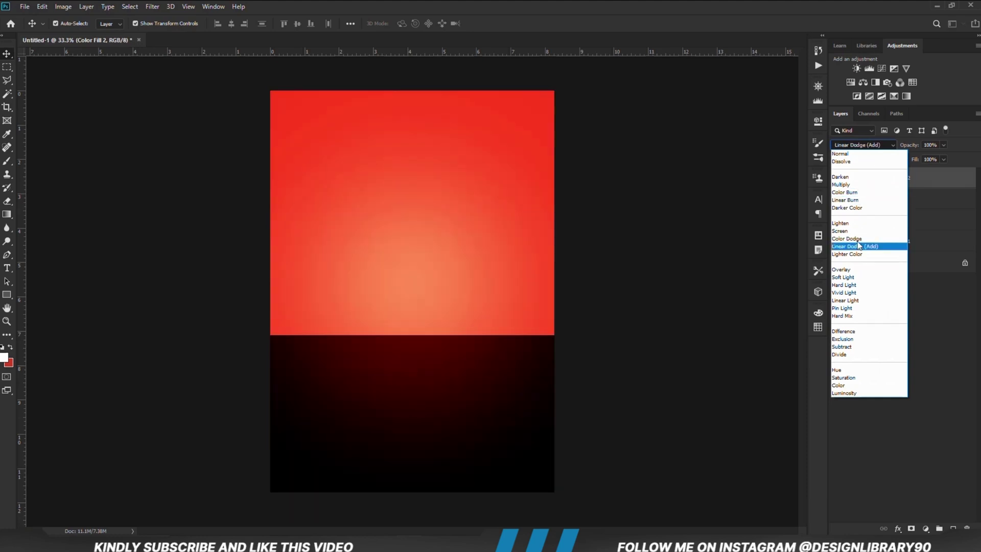
click(849, 185)
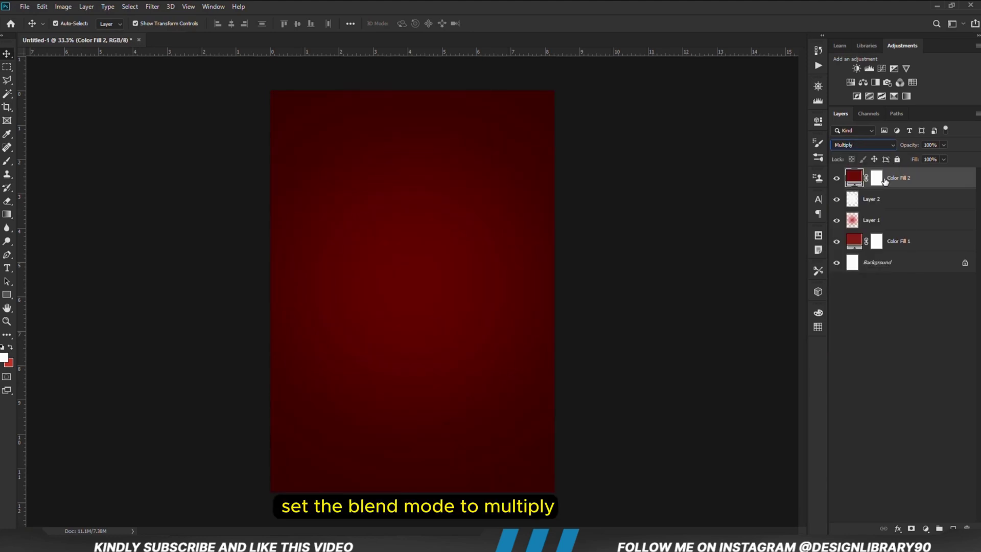
click(883, 179)
right_click(5, 163)
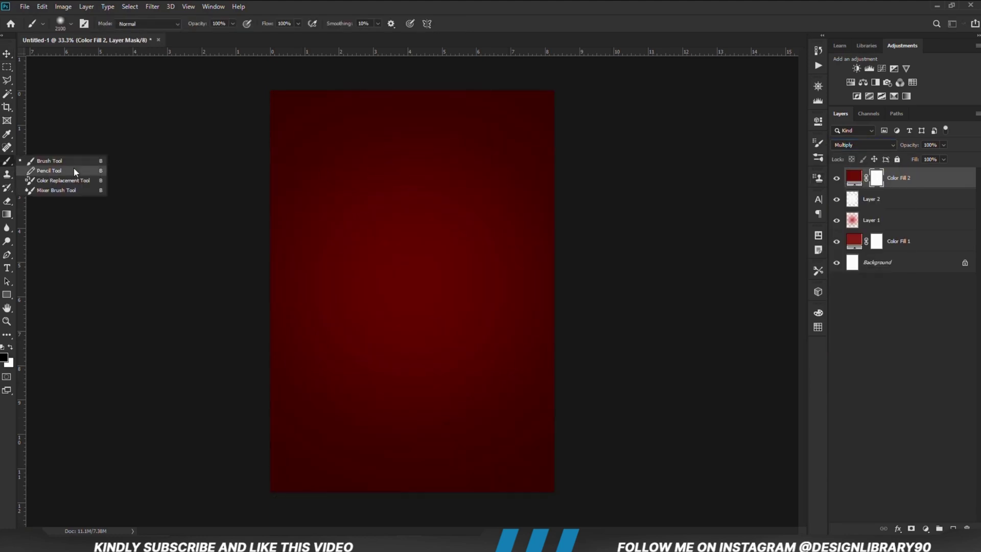
click(74, 164)
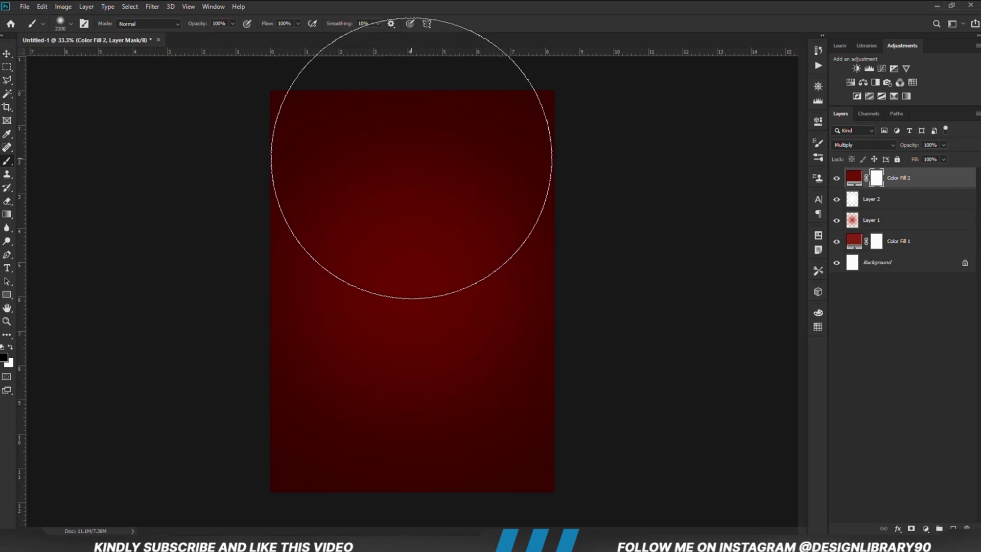
click(412, 158)
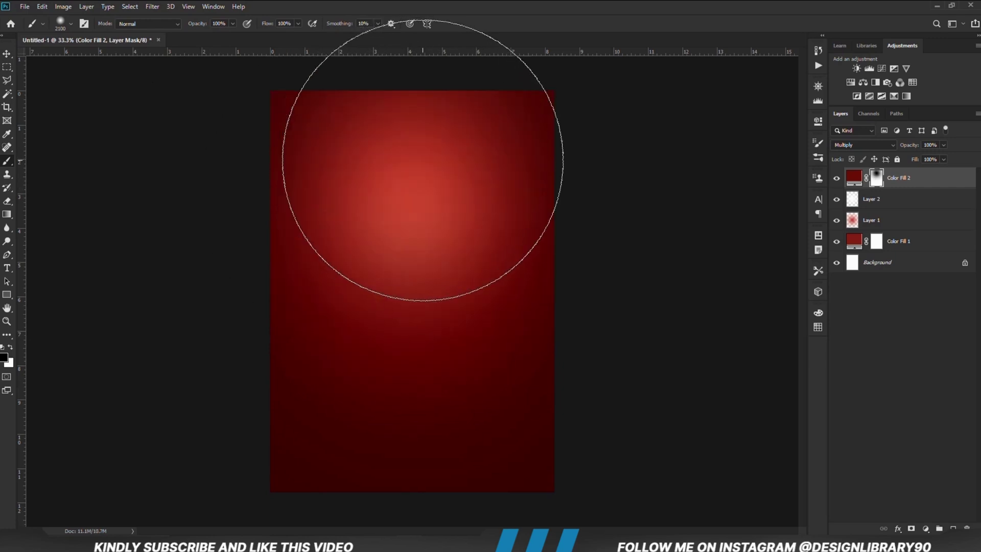
key(v)
Step: Lower the opacity of Color Fill 2 to 77%
click(854, 178)
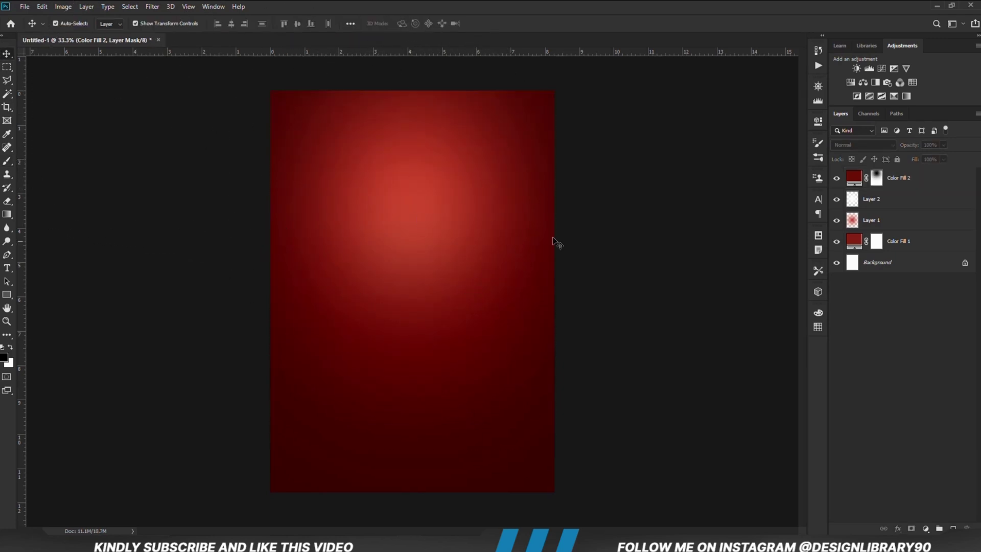
click(944, 145)
drag(946, 156, 933, 160)
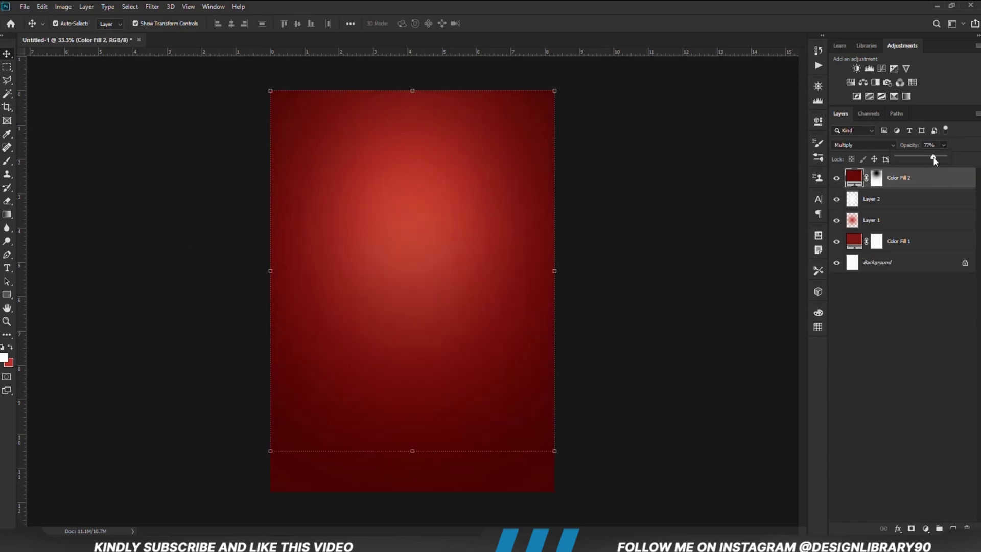
key(ctrl+0)
Step: Open Heinz Assets.psd and bring its torn and Plant layers into the red poster document
click(24, 7)
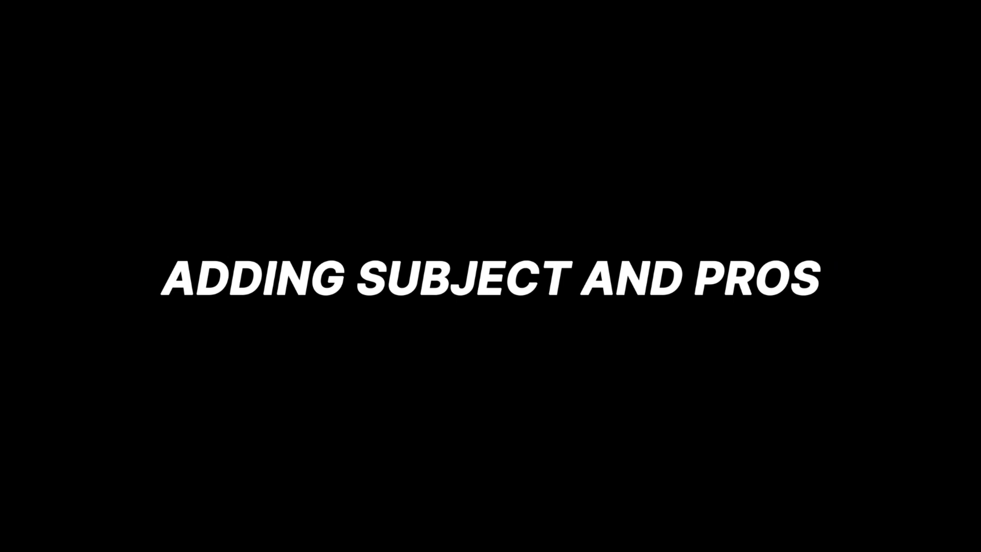
click(419, 155)
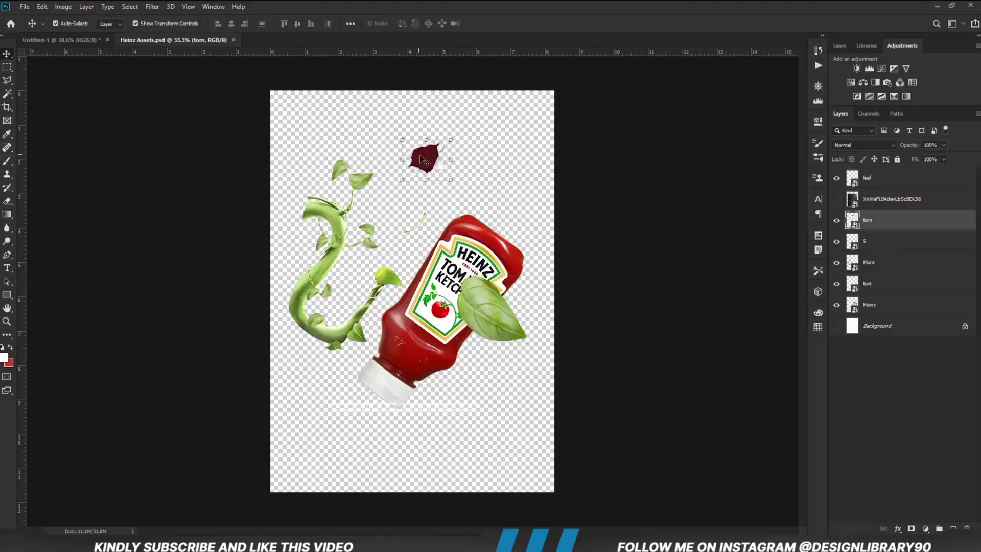
mouse_move(419, 155)
mouse_down()
mouse_move(428, 138)
mouse_move(423, 146)
mouse_up()
shift+click(337, 220)
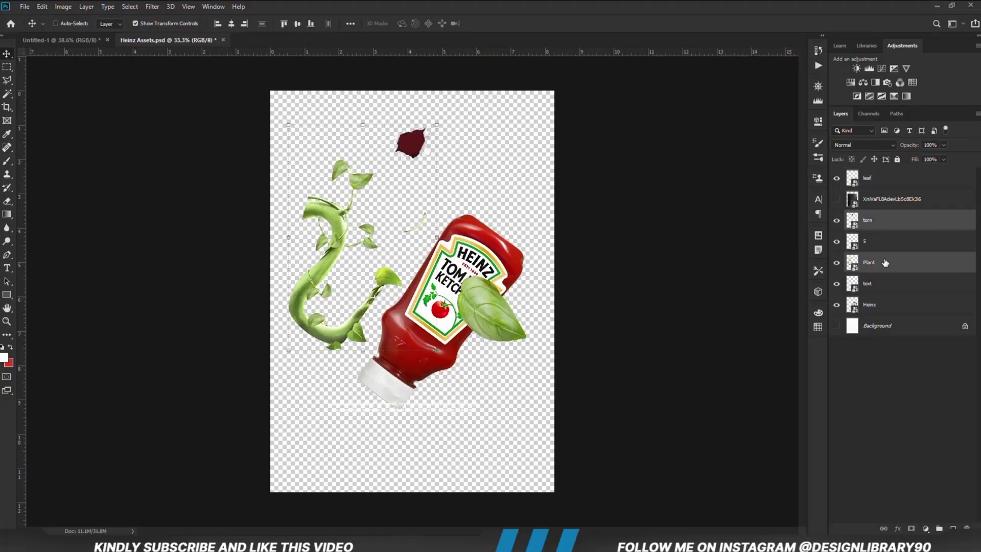
drag(886, 262, 375, 207)
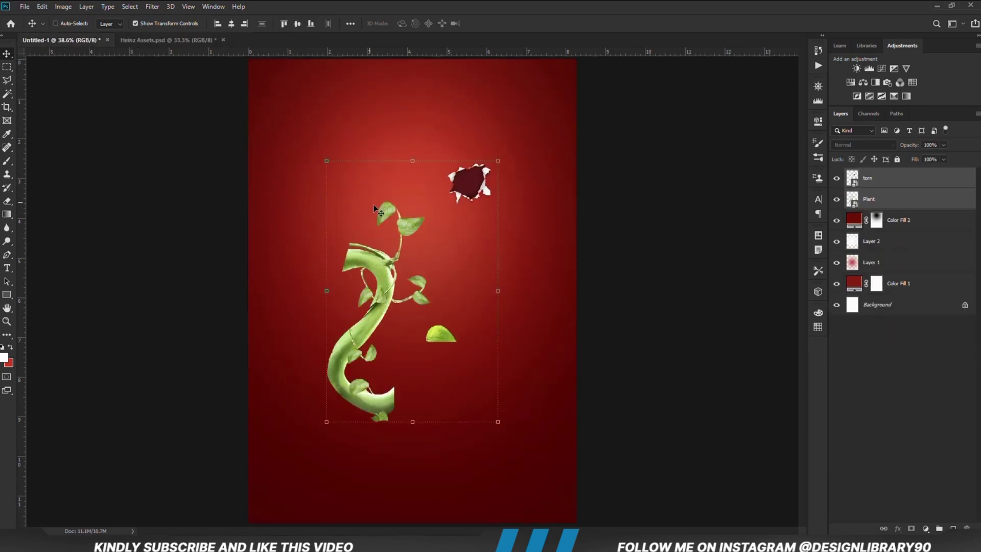
Step: Select only the Plant layer and move the stem up and slightly left on the poster
ctrl+click(649, 276)
ctrl+click(377, 265)
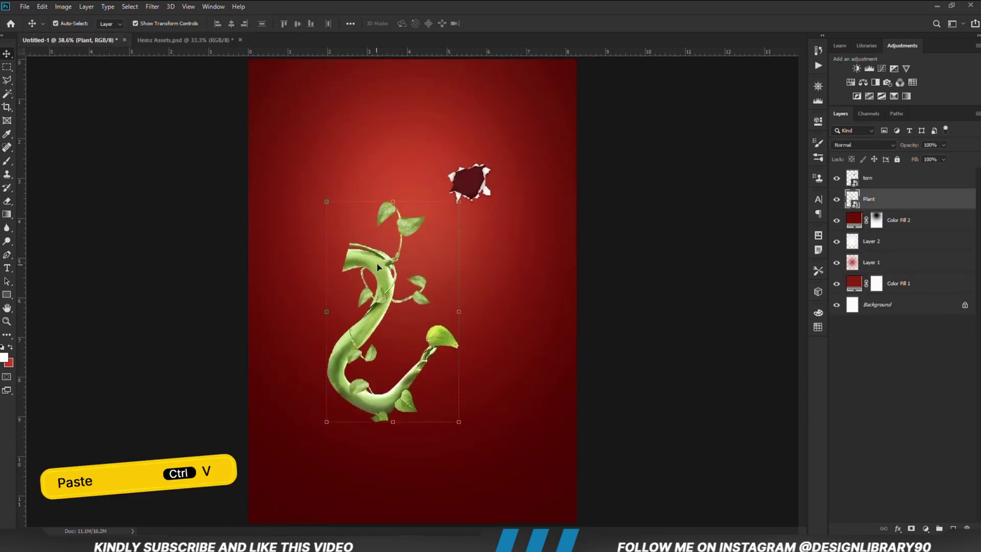
drag(378, 267, 360, 183)
key(ctrl+plus)
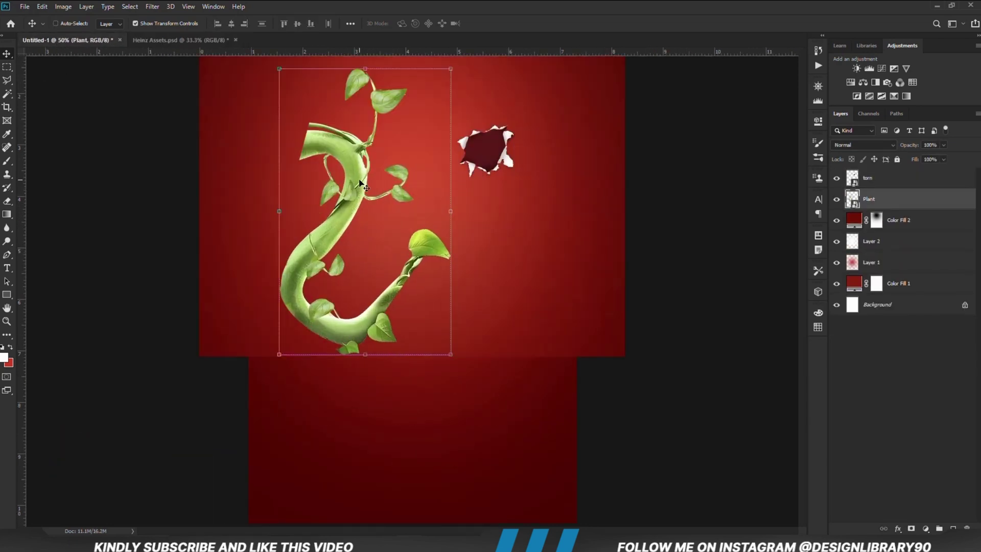
key(ctrl+minus)
key(ctrl+minus)
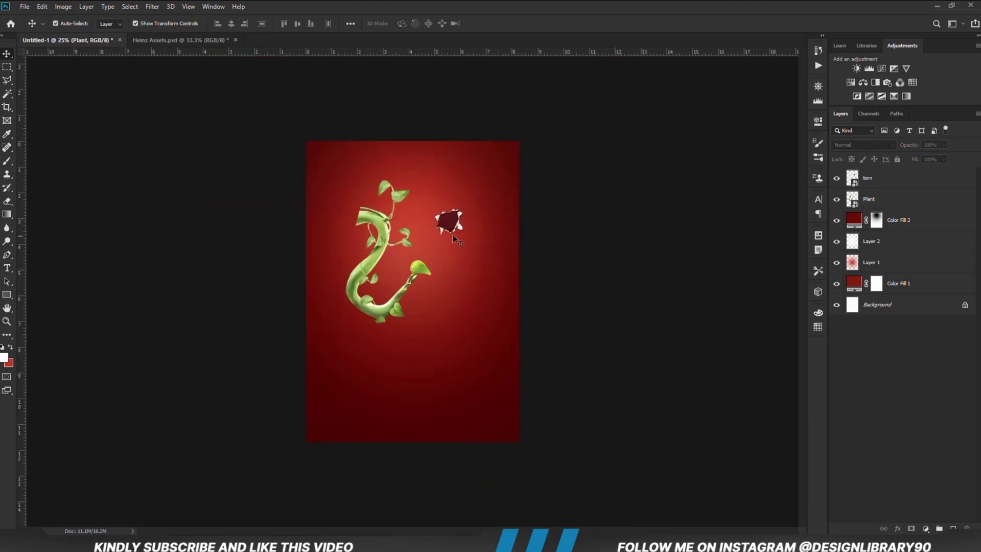
Step: Move the plant stem down out of the way and place the torn hole in the poster's upper-left area
drag(386, 235, 409, 301)
drag(444, 221, 351, 205)
key(shift+Right)
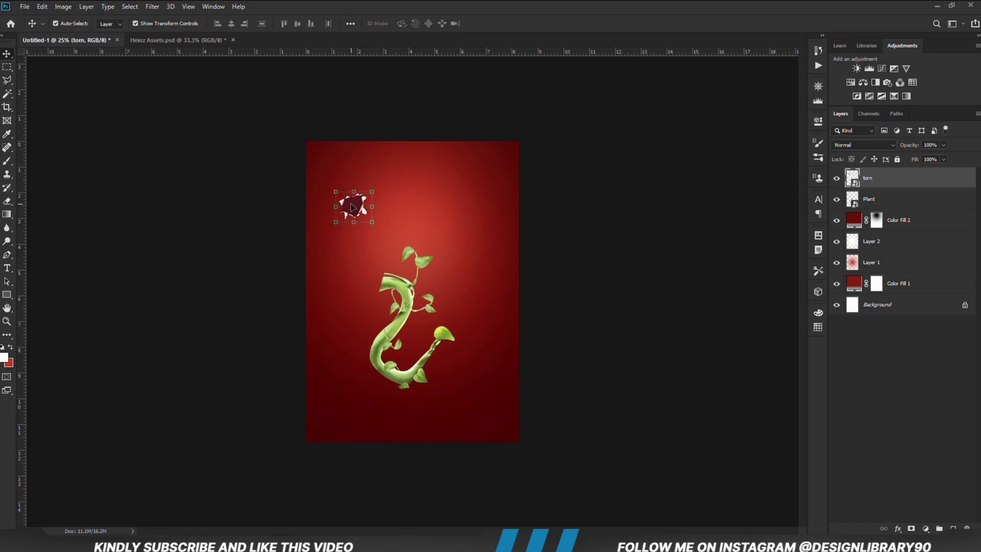
Step: Bring the Plant layer above torn and position the stem so its cut upper end covers the torn hole
drag(420, 296, 373, 223)
drag(894, 204, 893, 176)
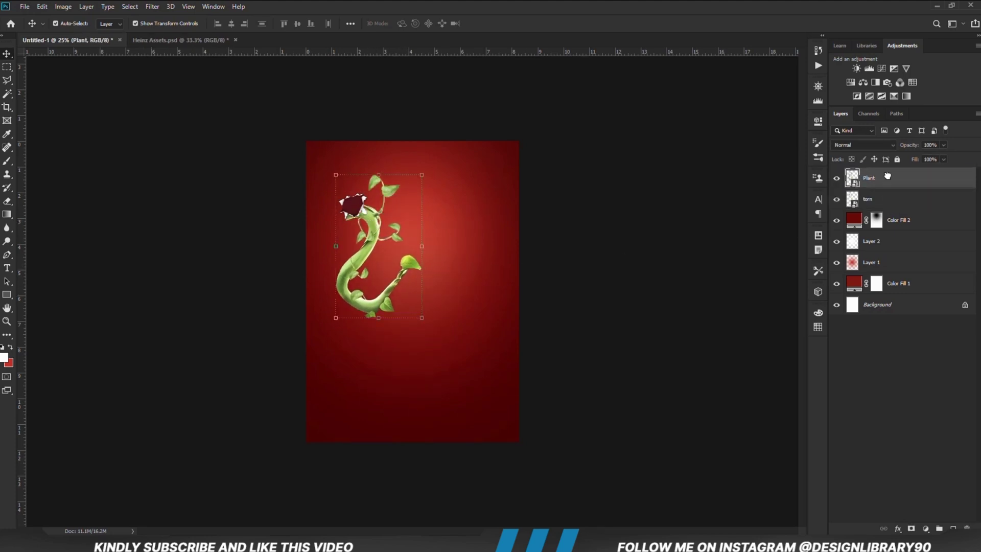
mouse_move(360, 215)
mouse_down()
mouse_move(350, 204)
mouse_move(364, 231)
mouse_up()
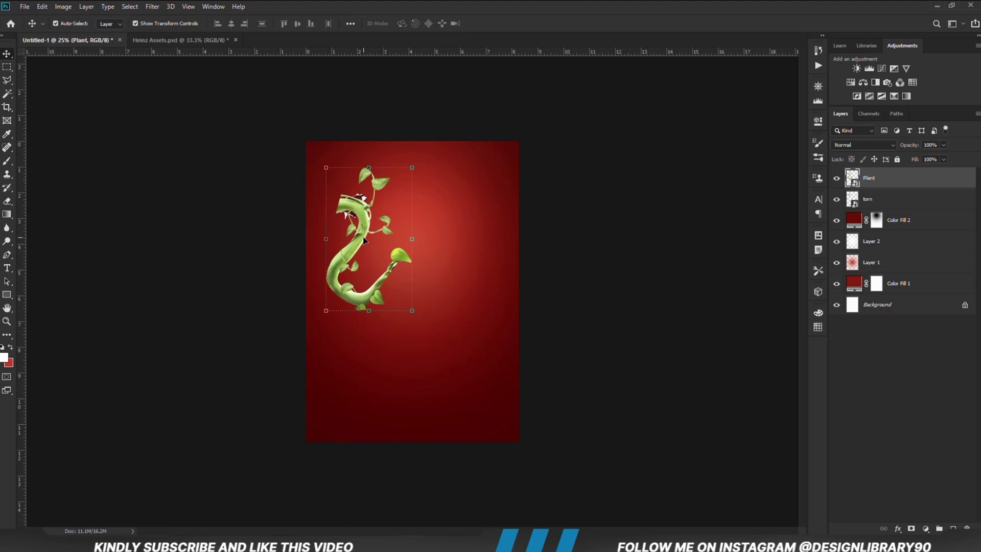
key(Down)
key(Down)
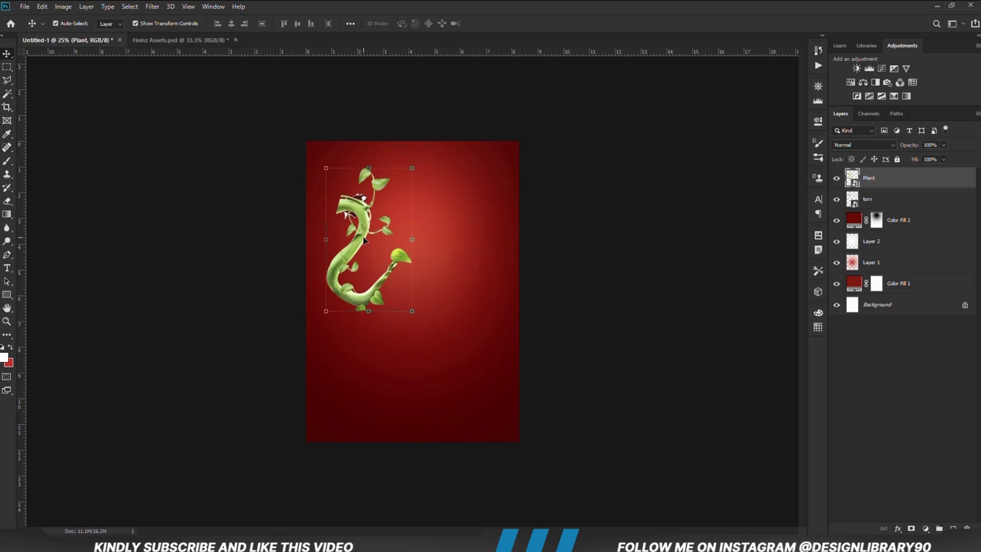
click(581, 301)
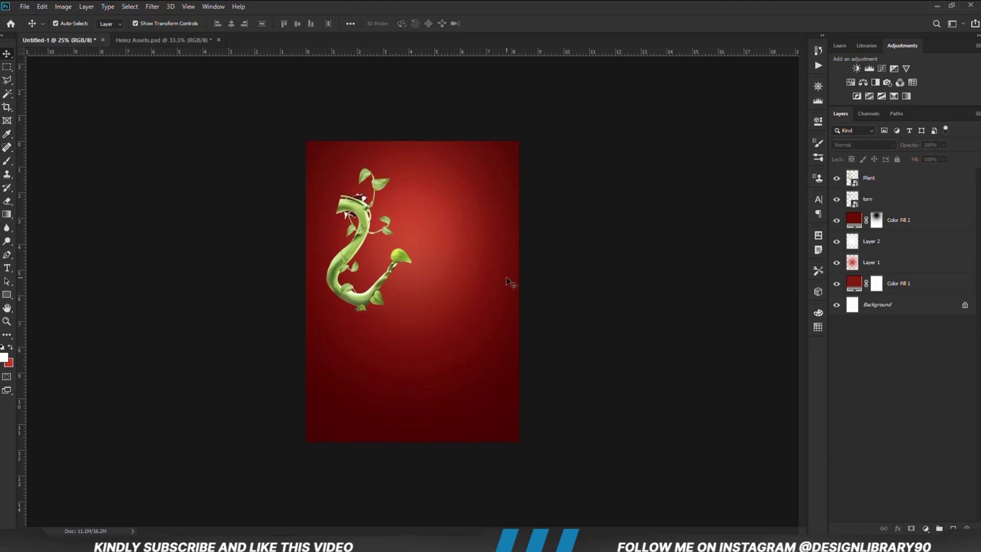
Step: Bring the text layer from Heinz Assets.psd into the poster and place it near the poster's lower edge
click(164, 41)
click(439, 409)
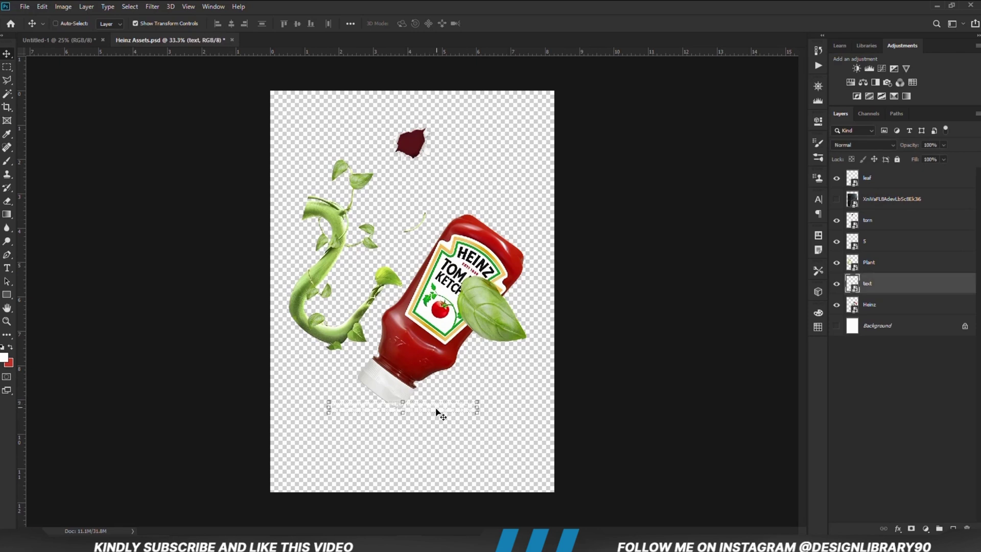
drag(166, 166, 271, 288)
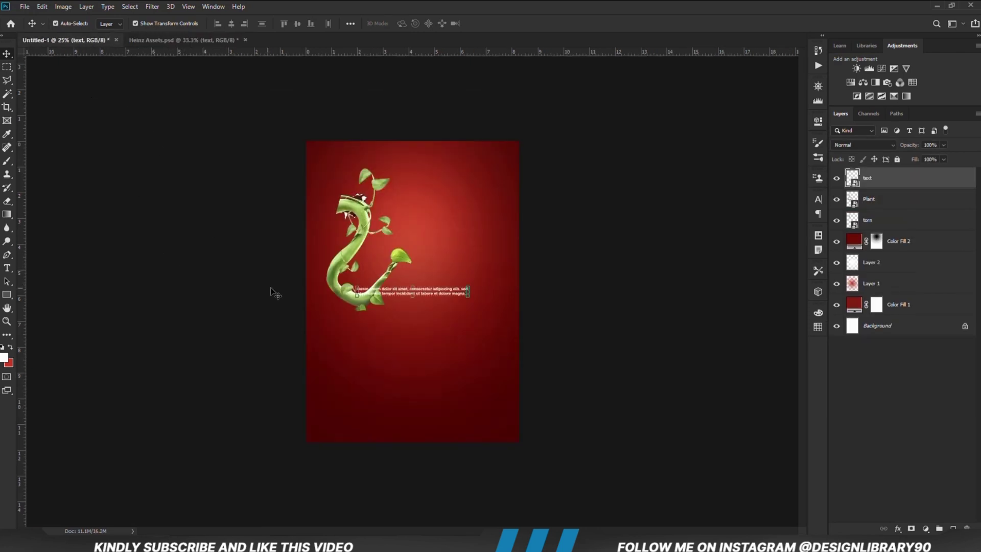
click(438, 297)
key(ctrl+t)
drag(438, 298, 440, 412)
key(Return)
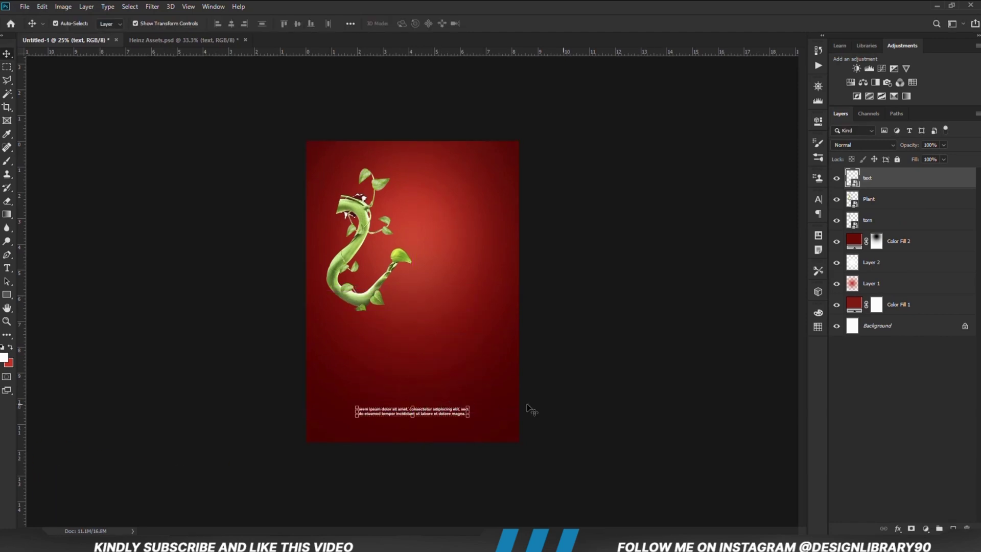
click(585, 395)
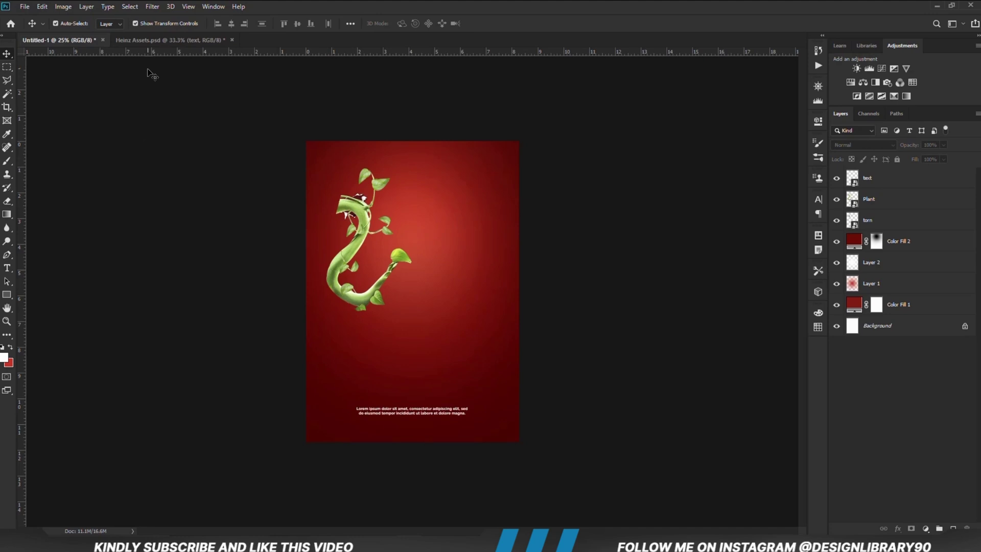
Step: Bring the Heinz bottle from Heinz Assets.psd into the poster and place it in the middle beside the plant tip
click(148, 39)
click(423, 272)
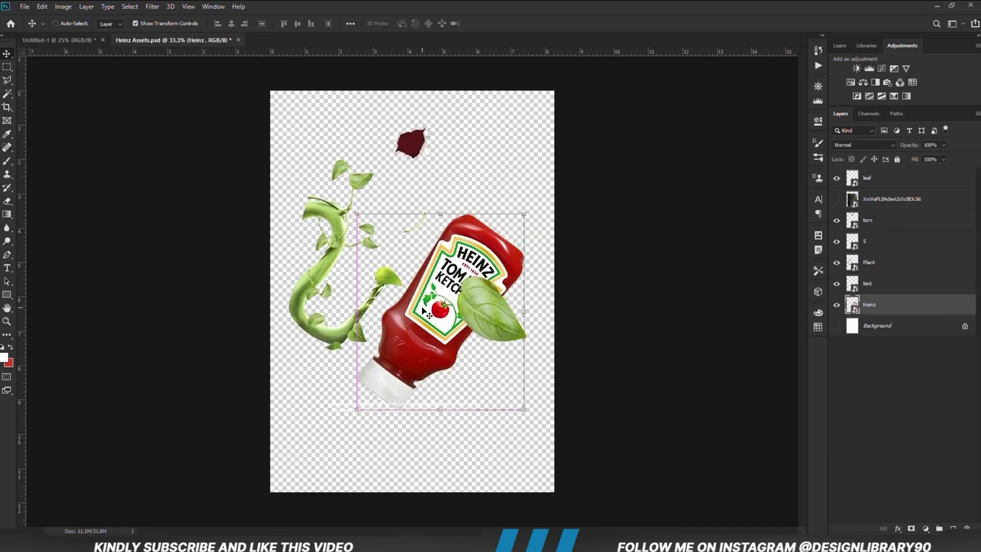
drag(424, 312, 229, 179)
mouse_move(414, 274)
mouse_down()
mouse_move(445, 296)
mouse_move(395, 284)
mouse_move(418, 280)
mouse_up()
key(Right)
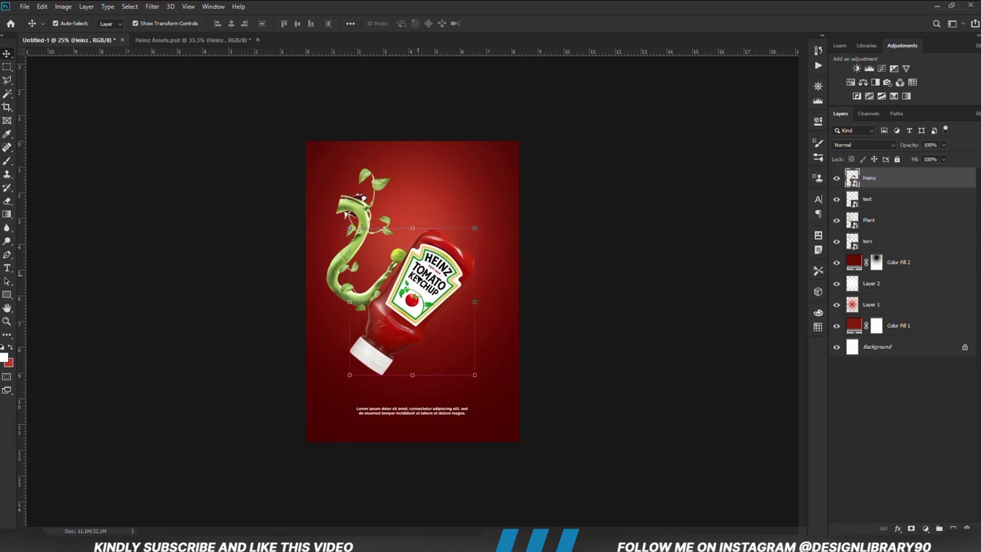
Step: Nudge the Heinz bottle slightly left so it overlaps the plant's tip, and toggle its visibility to check the overlap
key(Left)
key(Left)
key(Left)
key(Left)
key(Left)
key(Left)
key(Left)
key(Left)
key(Left)
key(Left)
key(Left)
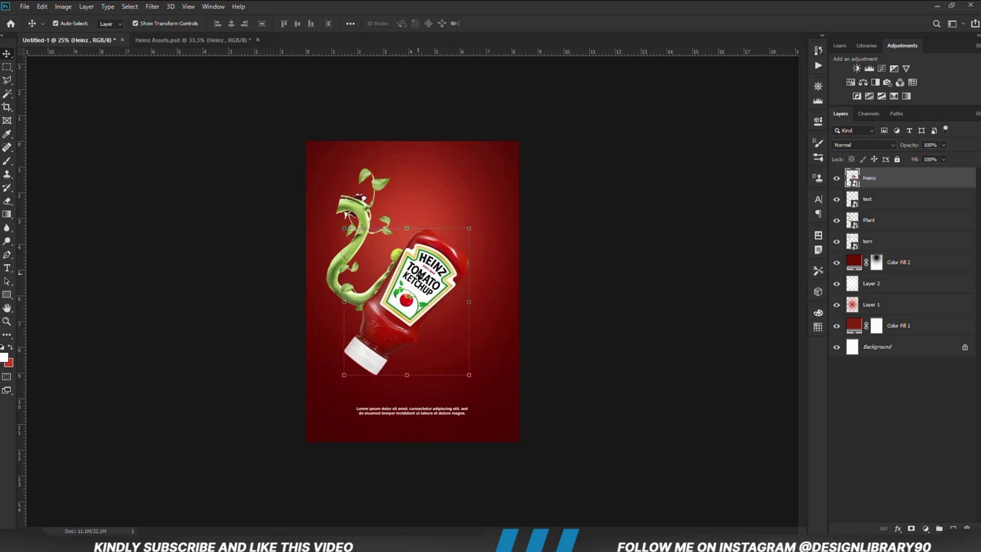
key(Left)
key(Left)
key(Left)
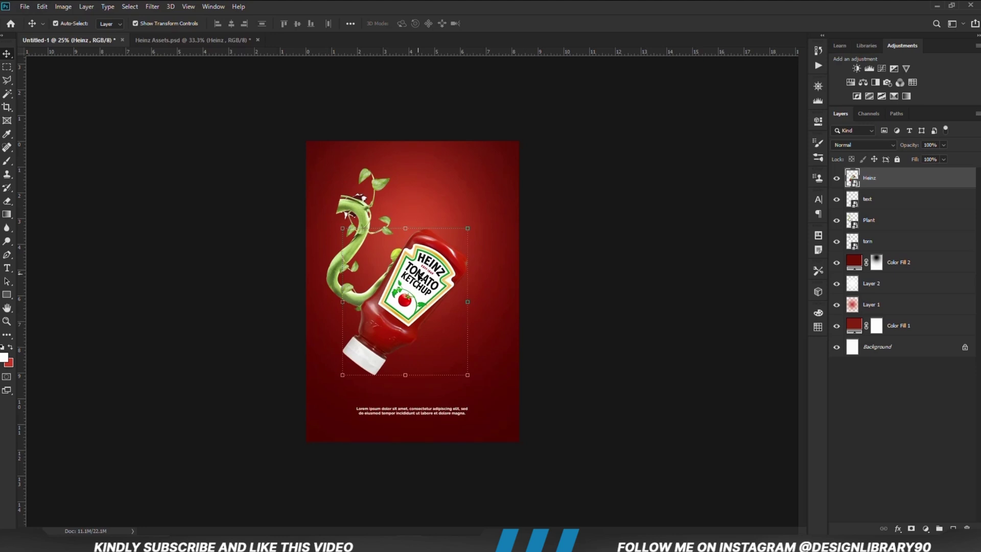
key(Right)
key(Right)
key(Right)
key(Right)
key(Right)
key(Right)
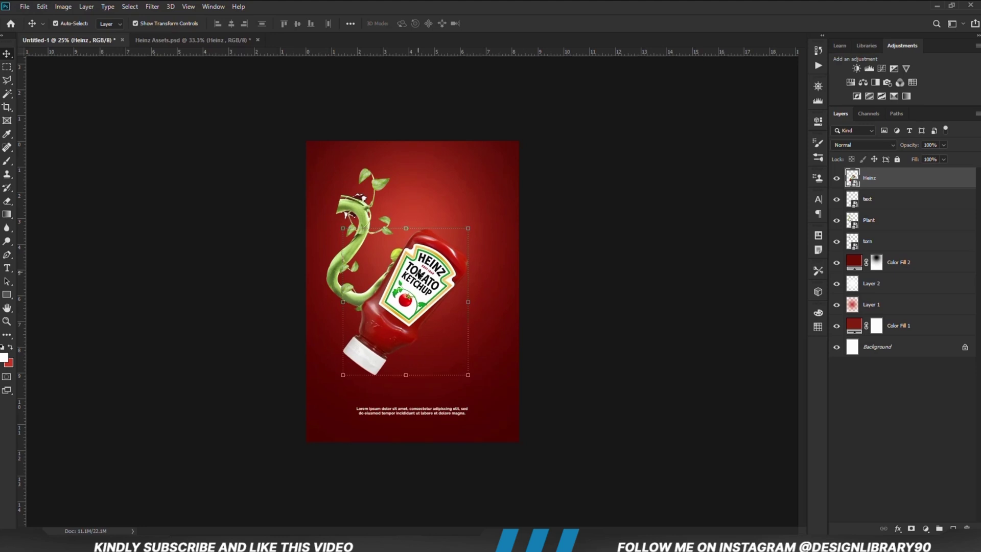
key(Left)
key(Left)
key(Left)
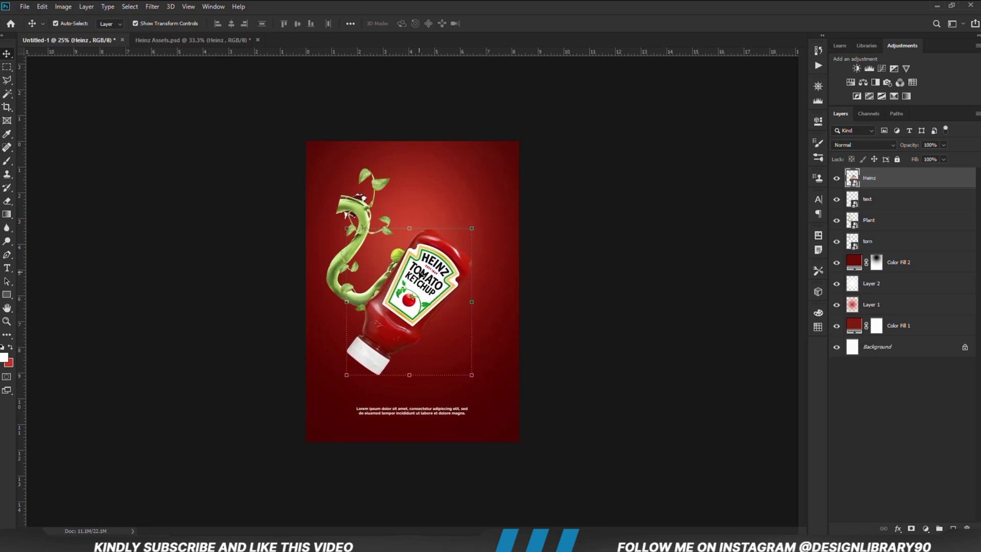
click(607, 265)
click(836, 178)
click(836, 179)
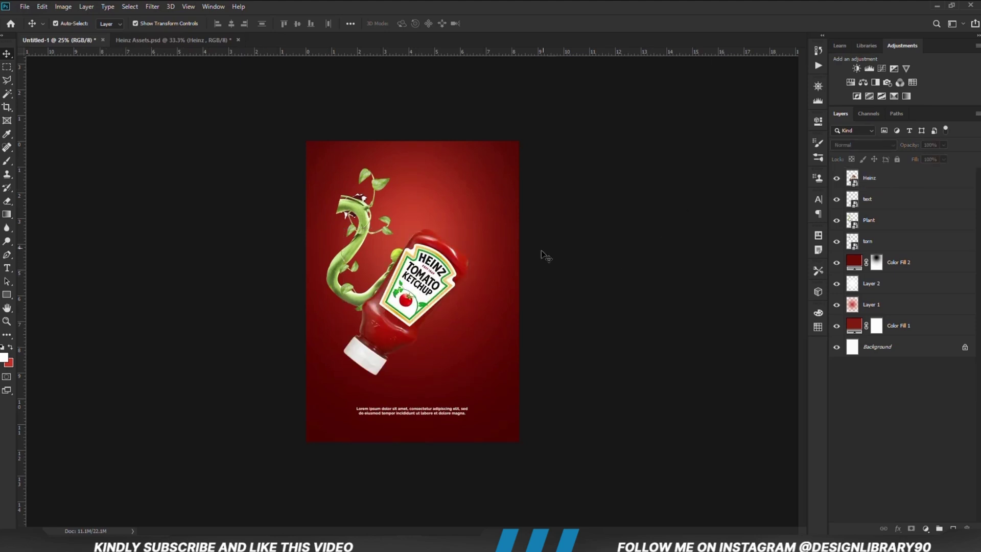
click(435, 289)
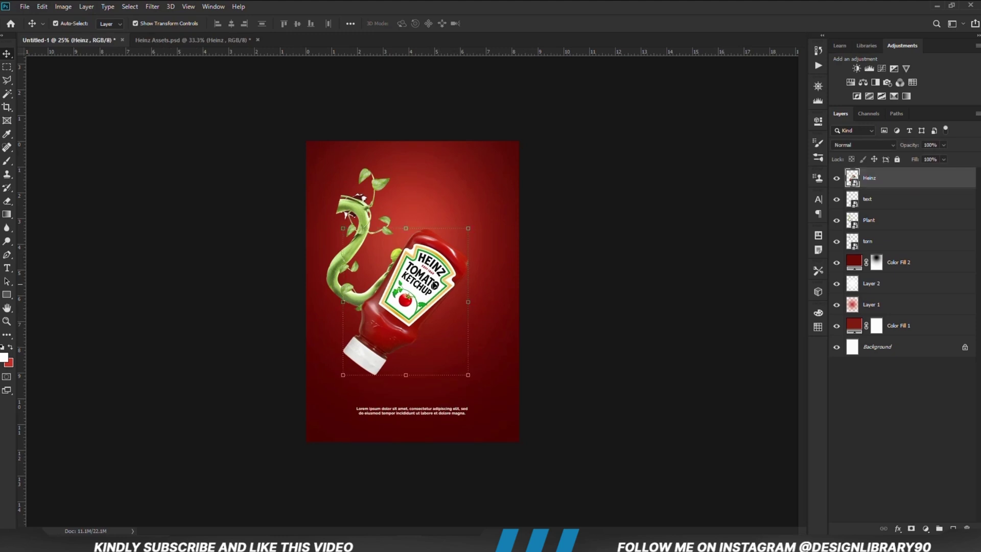
click(645, 296)
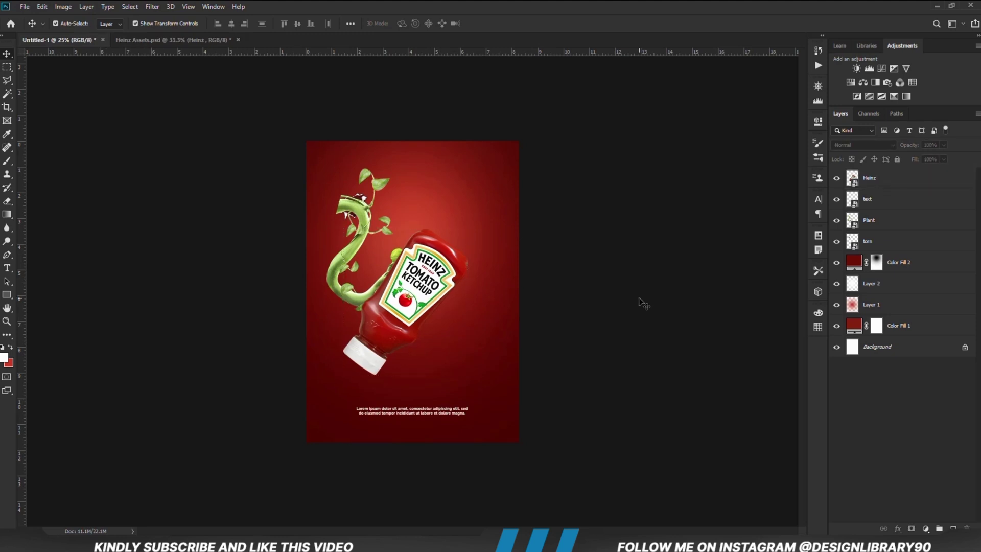
Step: Reorder the text layer so it sits directly below the torn layer
click(886, 244)
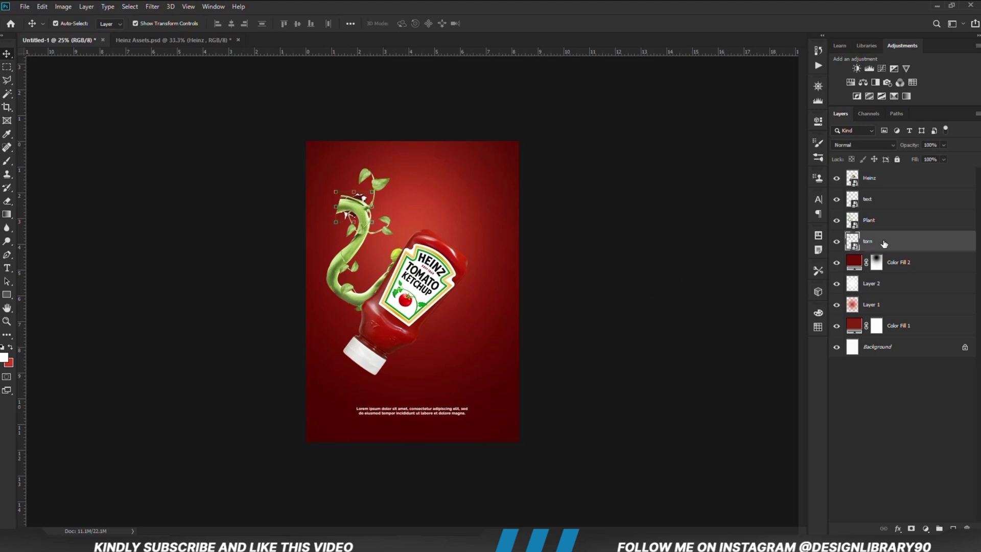
click(883, 202)
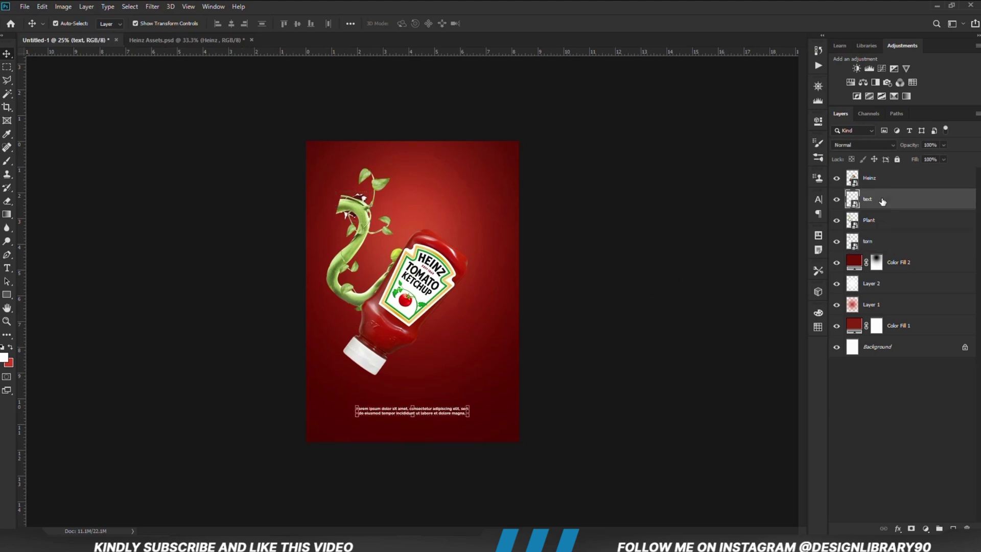
drag(882, 206, 881, 247)
Step: Select the Heinz, Plant and torn layers together and nudge them slightly up on the poster
click(880, 226)
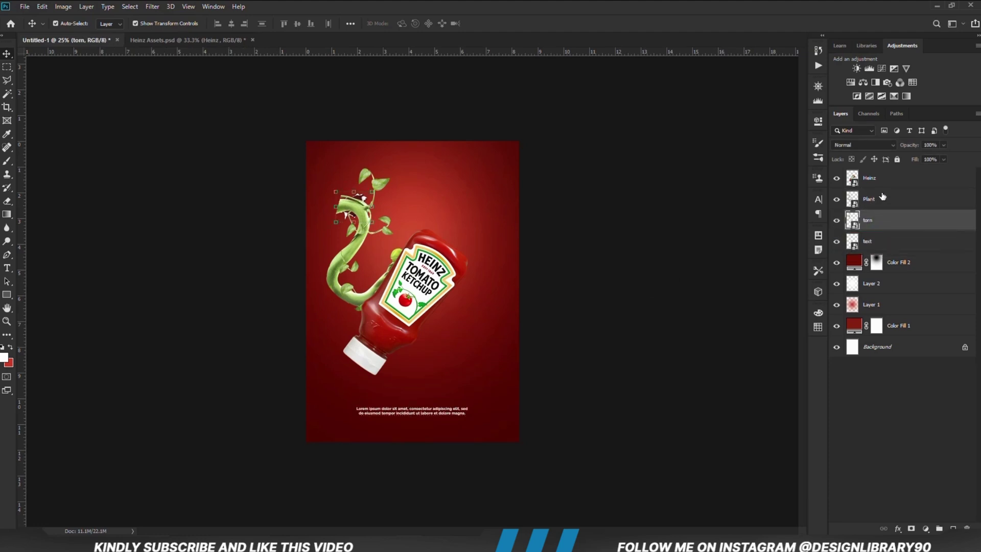
click(882, 184)
click(878, 225)
click(879, 185)
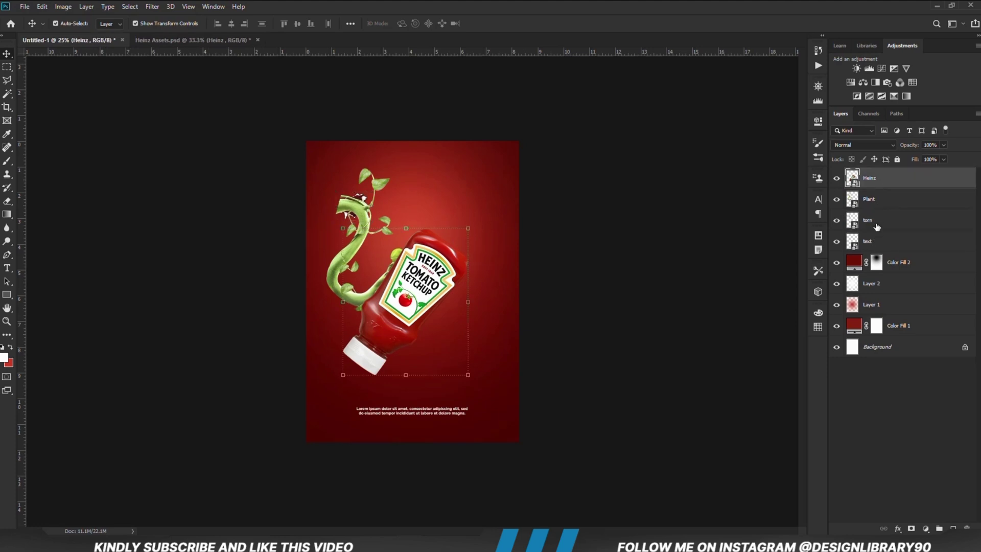
click(877, 227)
shift+click(877, 186)
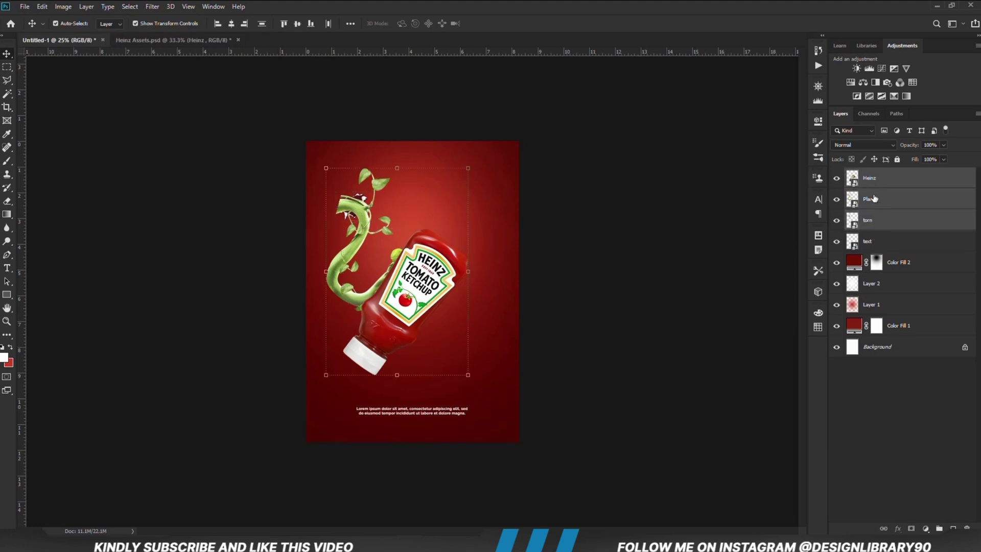
key(shift+Up)
key(shift+Up)
key(shift+Up)
key(shift+Up)
key(shift+Up)
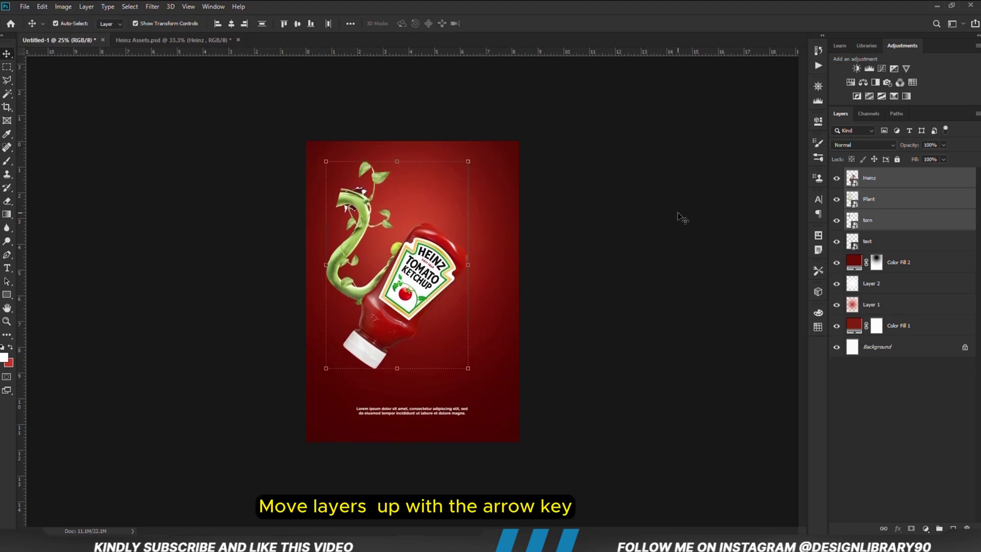
click(672, 253)
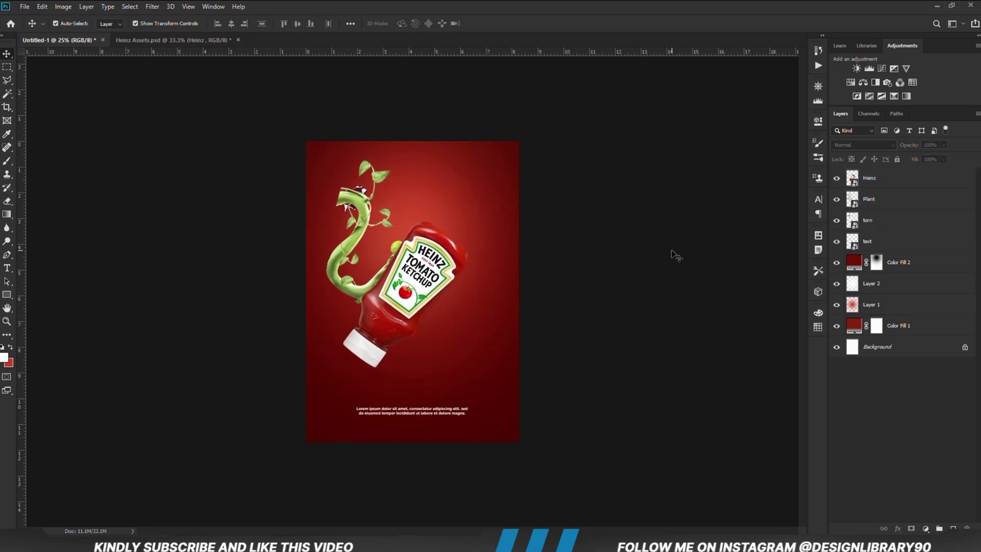
Step: Bring the leaf layer from Heinz Assets.psd into the poster's lower-right area, duplicate it and hide the original
click(170, 37)
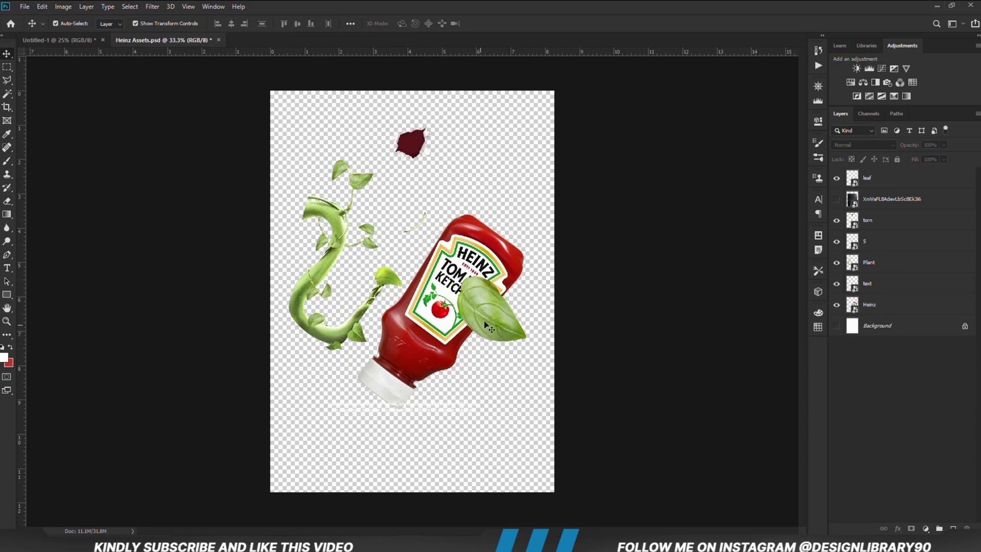
drag(485, 322, 483, 311)
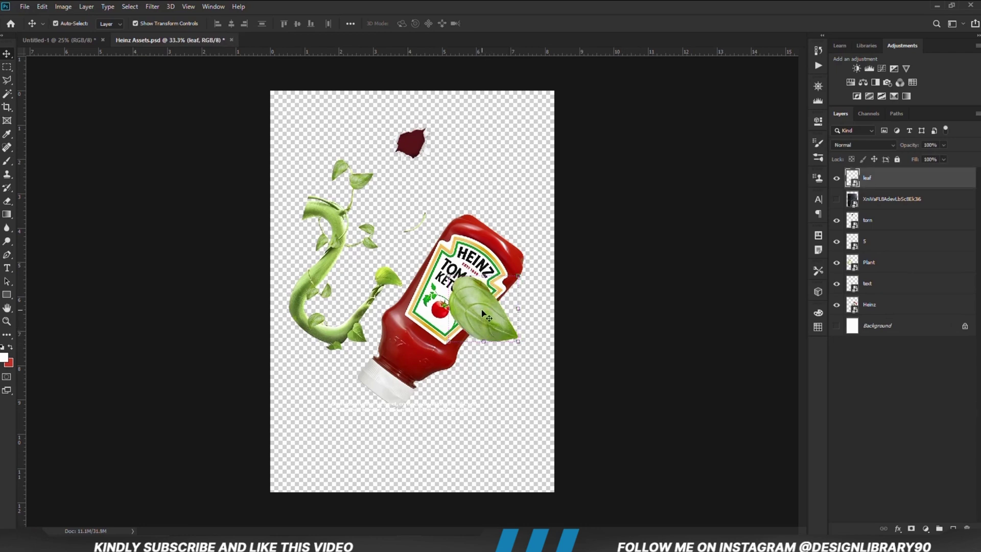
drag(271, 219, 473, 367)
key(ctrl+j)
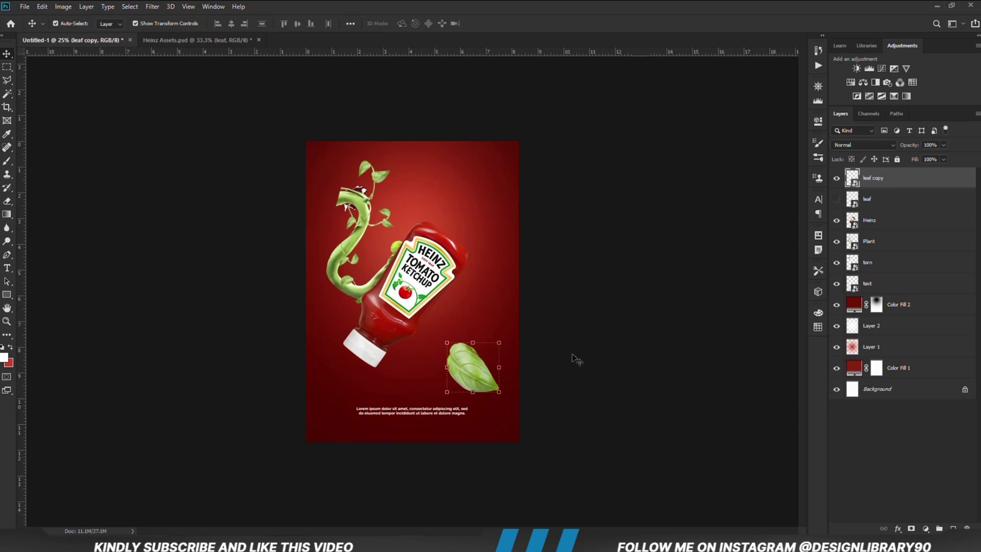
Step: Move the leaf copy slightly up and convert it to a smart object
drag(473, 373, 469, 348)
right_click(902, 185)
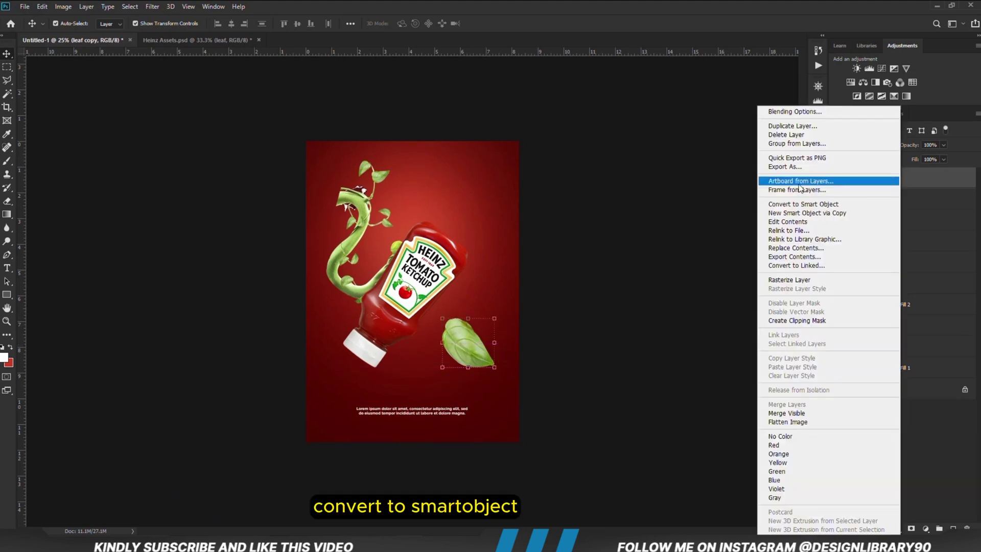
click(813, 182)
Step: Shrink the leaf copy, rotate it to about -150° and place it over the bottle label's right edge
key(ctrl+t)
drag(494, 318, 416, 325)
key(Return)
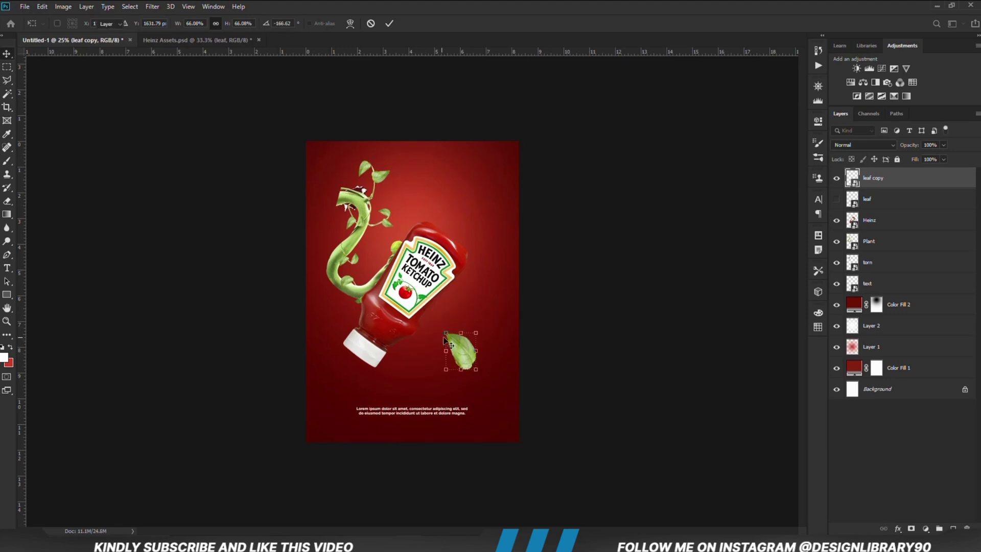
drag(459, 358, 471, 285)
key(Return)
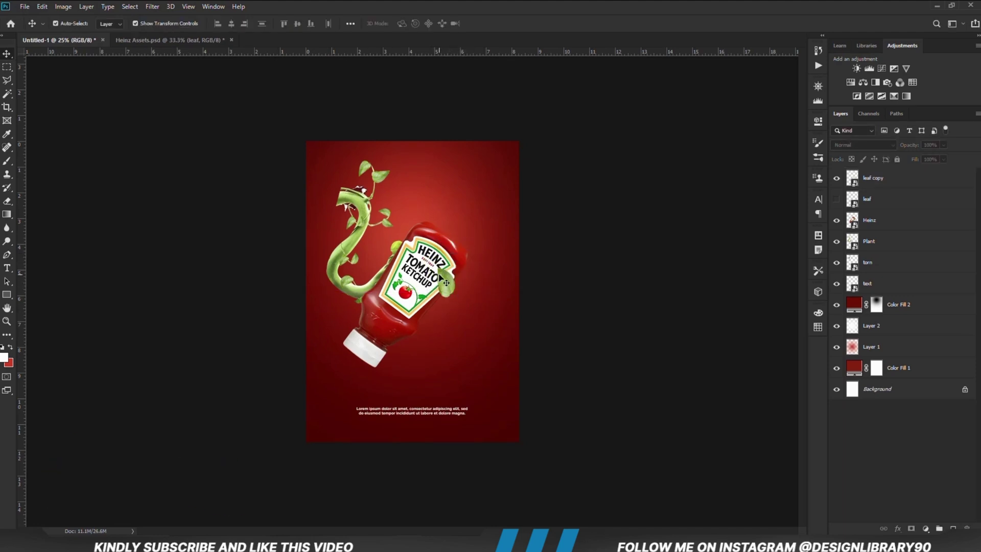
Step: Scale the leaf copy on the bottle to about 40%
click(448, 290)
key(ctrl+t)
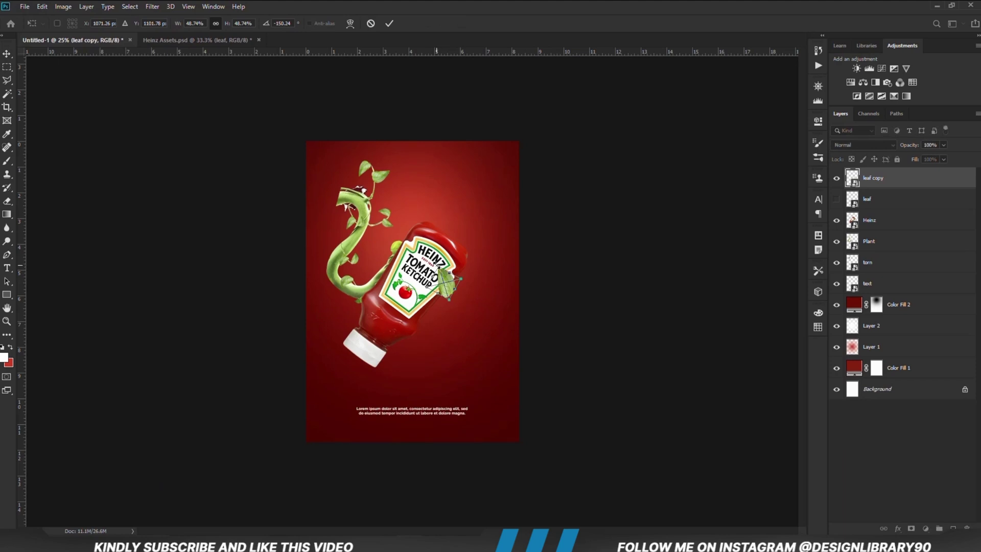
drag(438, 270, 440, 272)
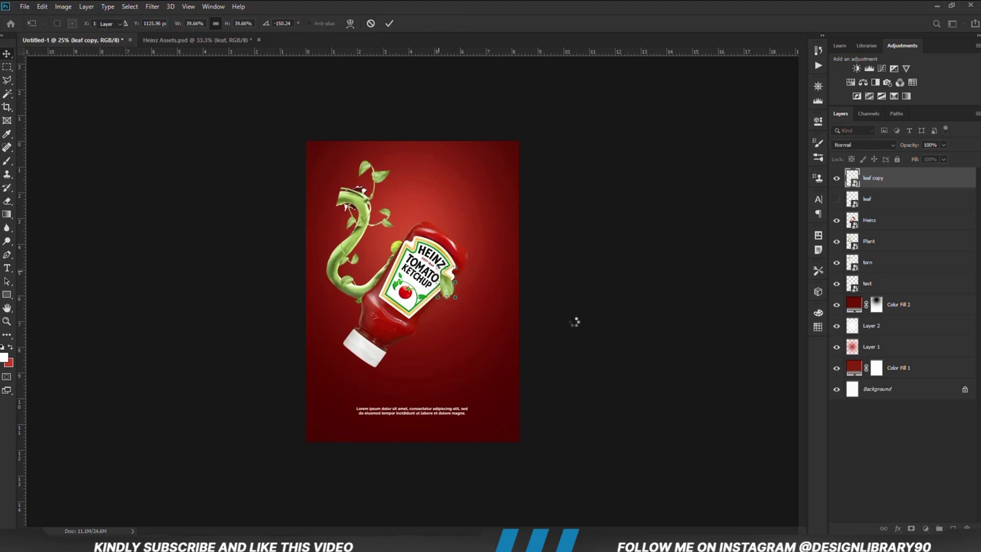
key(Return)
Step: Scale the leaf copy to about 50% and warp it around the right edge of the bottle label
click(448, 289)
key(ctrl+t)
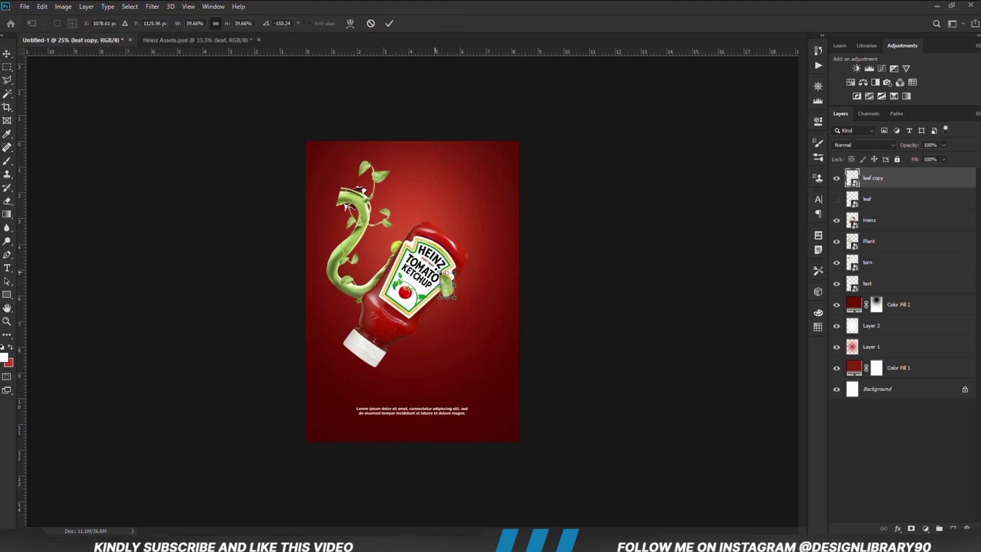
drag(441, 272, 438, 266)
right_click(441, 288)
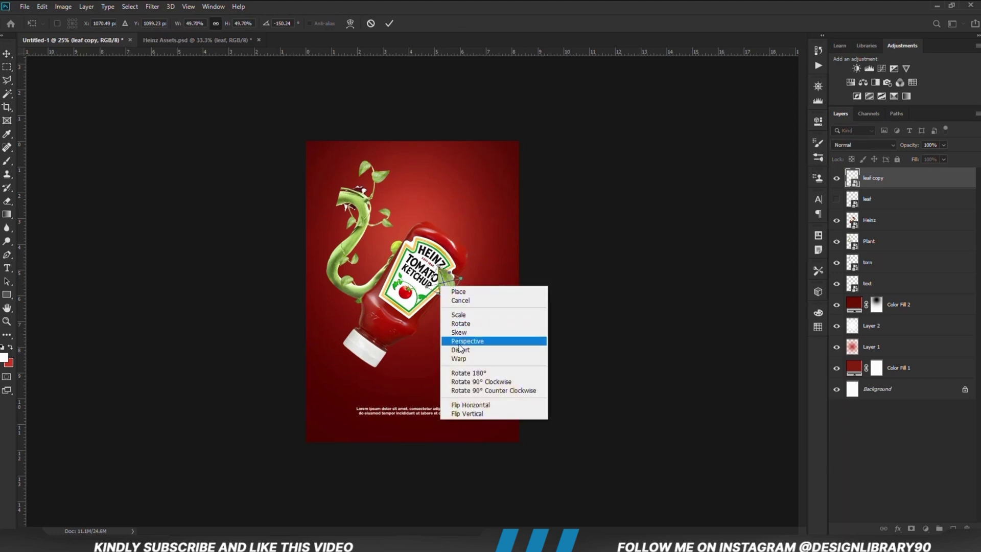
click(464, 359)
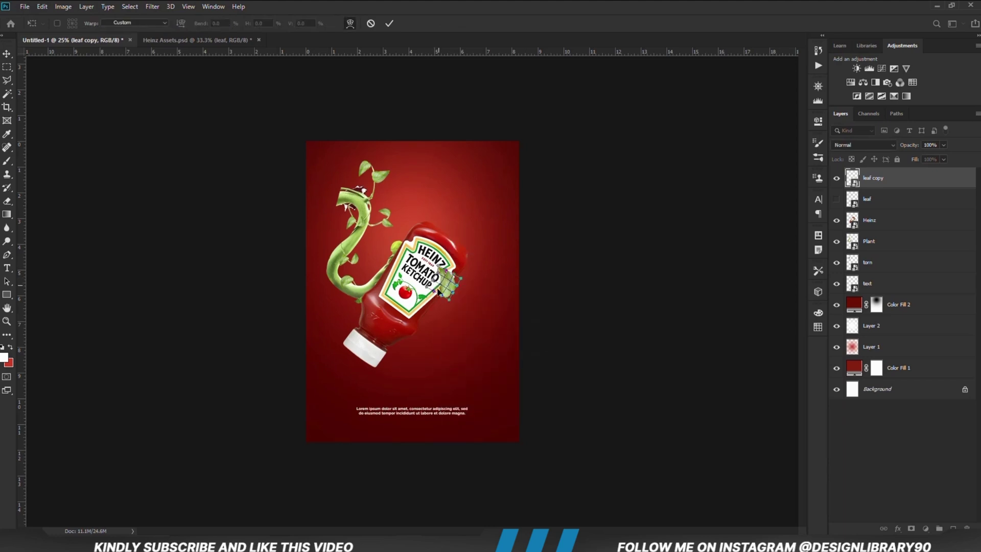
click(389, 24)
click(577, 375)
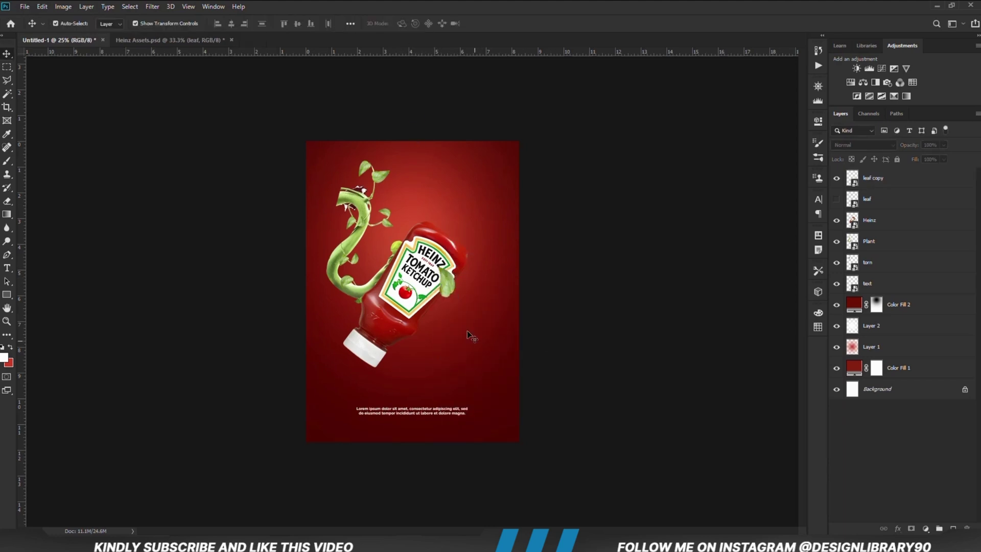
Step: Enlarge the leaf copy to about 53% and nudge it left, further over the label's right edge
click(450, 290)
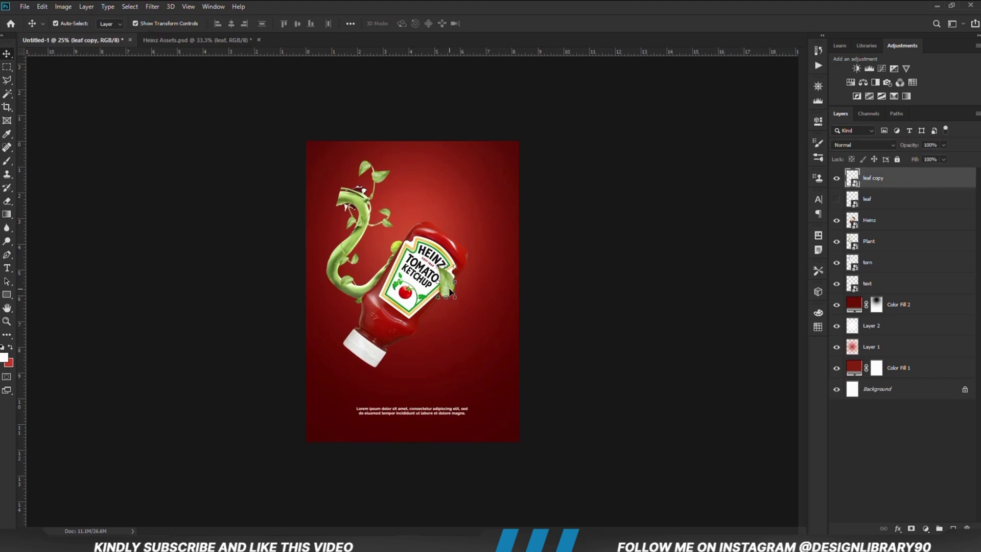
drag(459, 302, 449, 304)
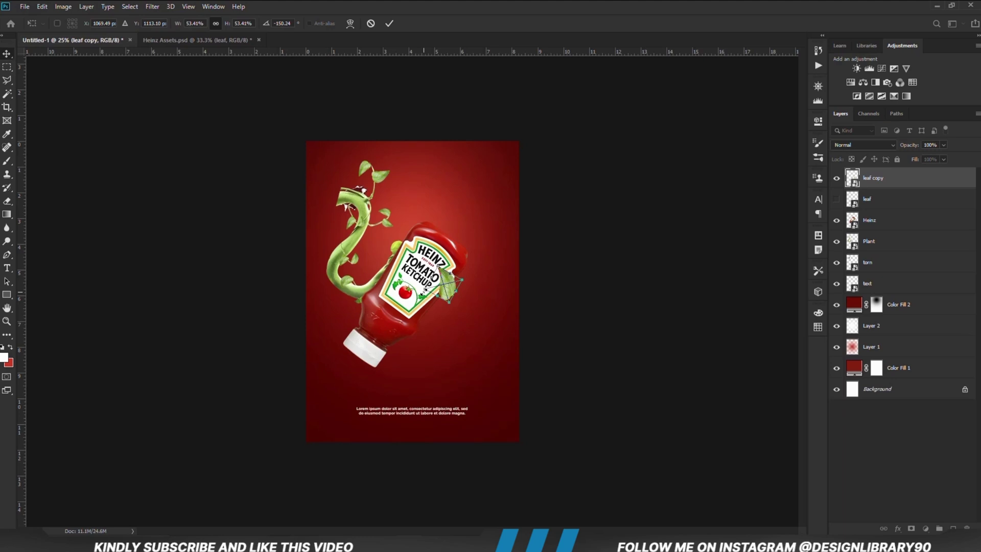
key(Return)
key(shift+Left)
key(shift+Left)
key(shift+Left)
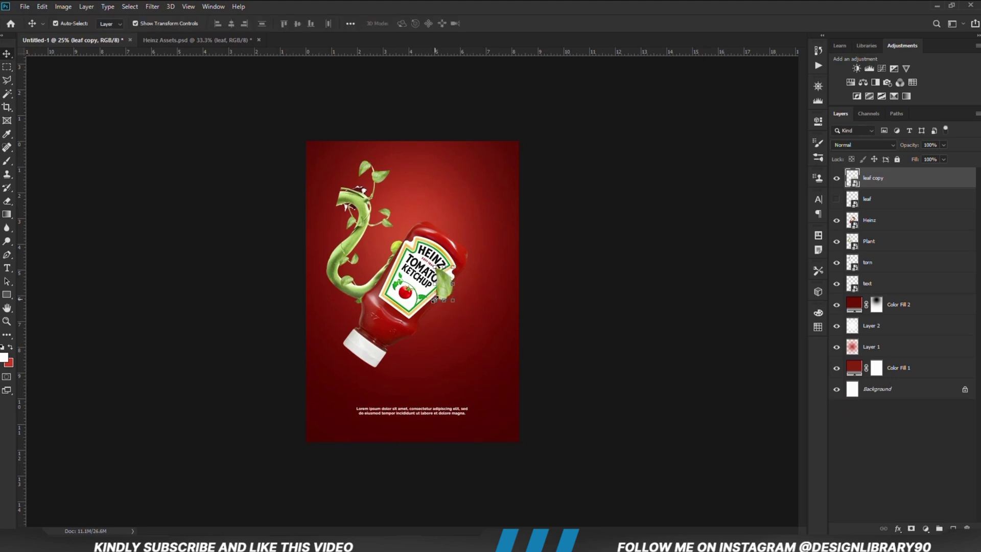
Step: Duplicate the leaf on the bottle and place the copy over the label's lower-right corner
click(557, 308)
alt+drag(443, 287, 420, 320)
click(588, 345)
click(583, 349)
click(422, 314)
click(445, 286)
alt+drag(445, 286, 410, 250)
drag(415, 231, 413, 235)
drag(418, 230, 421, 234)
key(Return)
click(966, 528)
key(Return)
Step: Duplicate the hidden original leaf layer, keep the original hidden and move the visible copy to the bottle label's upper-left edge
click(872, 223)
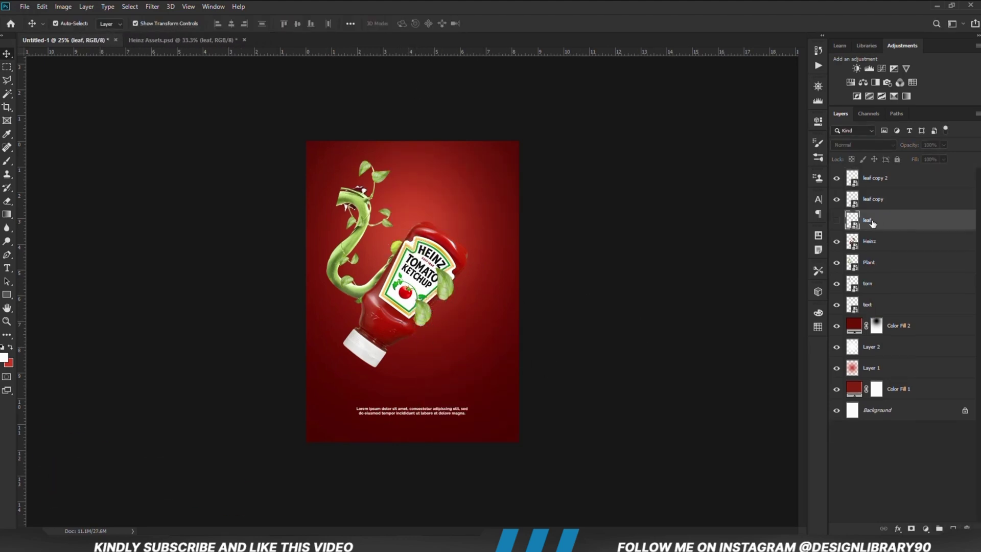
click(837, 222)
key(ctrl+j)
click(837, 243)
right_click(880, 223)
drag(471, 366, 393, 244)
key(Escape)
Step: Shrink and distort leaf copy 3 to fit over the label's upper-left corner
key(ctrl+t)
right_click(395, 245)
click(415, 306)
key(Return)
key(ctrl+t)
right_click(401, 243)
click(420, 304)
key(Return)
key(ctrl+t)
key(Return)
key(ctrl+t)
right_click(401, 247)
click(422, 303)
key(Return)
Step: Refine the shape of leaf copy 3 so it wraps around the bottle's upper-left edge
click(540, 262)
click(402, 247)
key(ctrl+t)
right_click(395, 245)
click(416, 308)
key(Return)
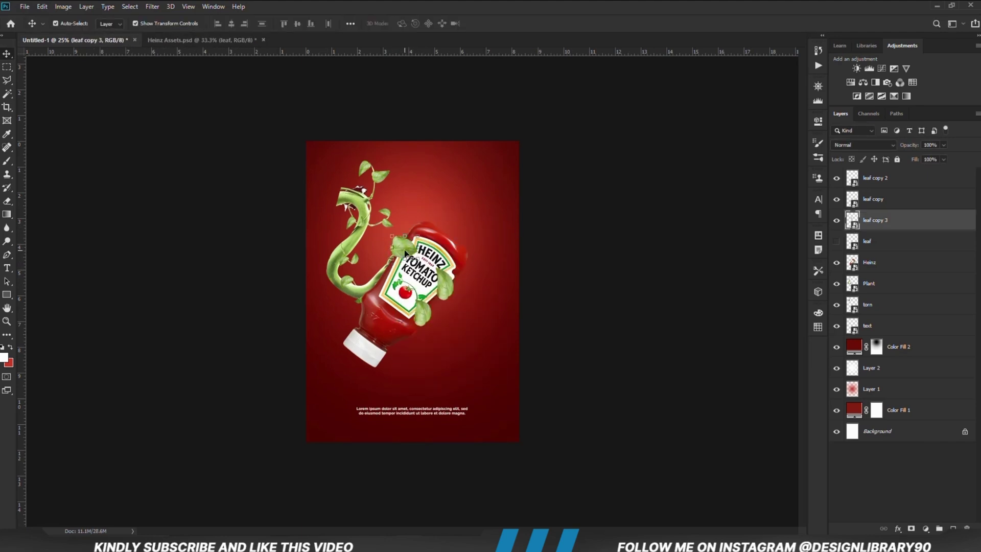
click(630, 280)
click(401, 247)
key(ctrl+t)
right_click(402, 246)
key(Return)
click(586, 313)
Step: Duplicate the original leaf layer twice, keep the original hidden and place one shrunken copy at the label's lower-left corner
click(865, 245)
key(ctrl+j)
key(ctrl+j)
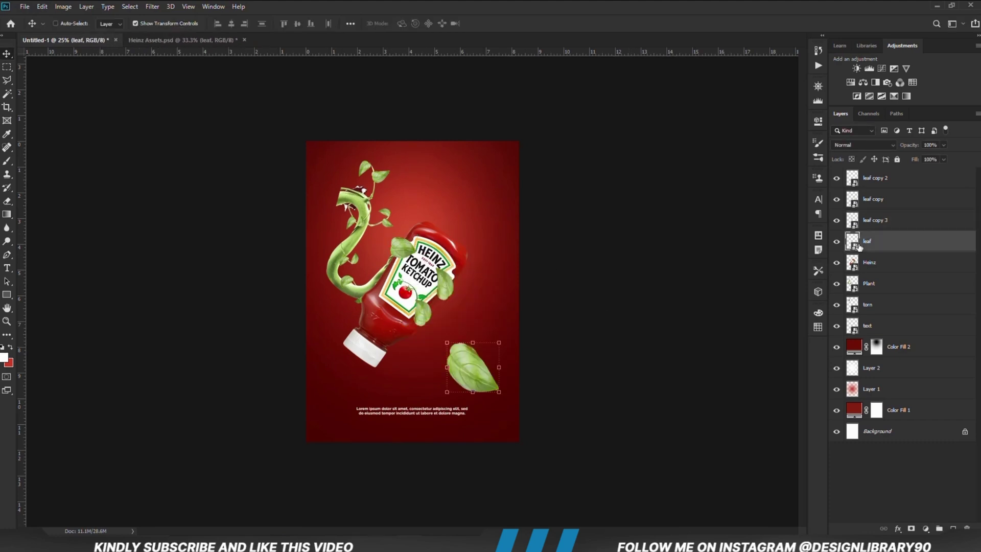
shift+click(883, 262)
key(ctrl+t)
drag(471, 367, 343, 287)
key(Return)
key(ctrl+t)
key(Return)
click(586, 307)
Step: Warp leaf copy 5 around the bottle where the plant stem meets the label's lower-left corner
key(ctrl+plus)
key(ctrl+plus)
key(ctrl+t)
right_click(342, 281)
click(361, 355)
click(113, 356)
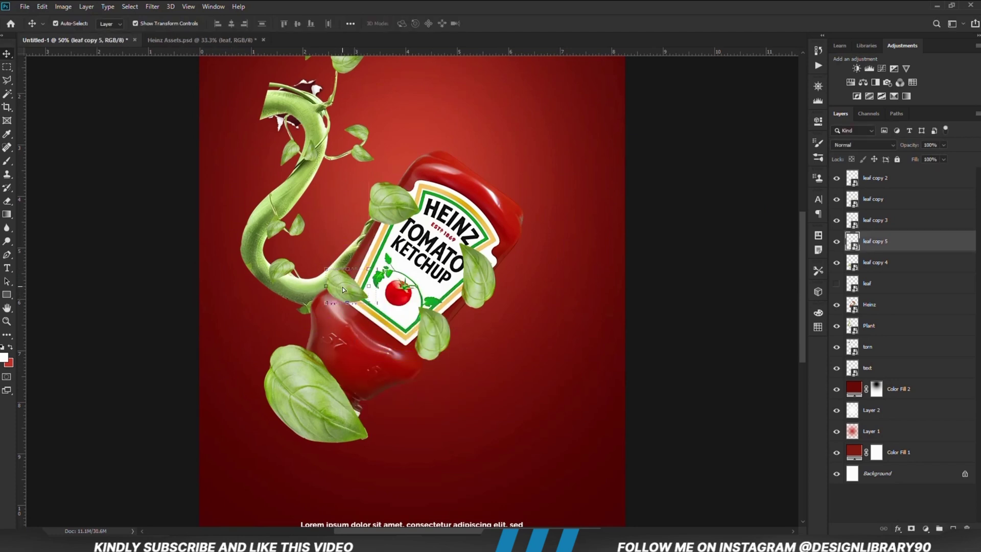
click(123, 358)
Step: Shrink the large leaf copy 4 and place it at the bottle's left edge, just above the cap
click(305, 403)
key(ctrl+t)
drag(368, 443, 308, 387)
drag(331, 365, 307, 298)
key(Return)
key(ctrl+t)
key(Return)
Step: Duplicate leaf copy 4, then scale leaf copy 4 to about 28% by 36% and rotate it about 65° to form a leaf pair
key(ctrl+j)
click(911, 284)
key(ctrl+t)
key(Return)
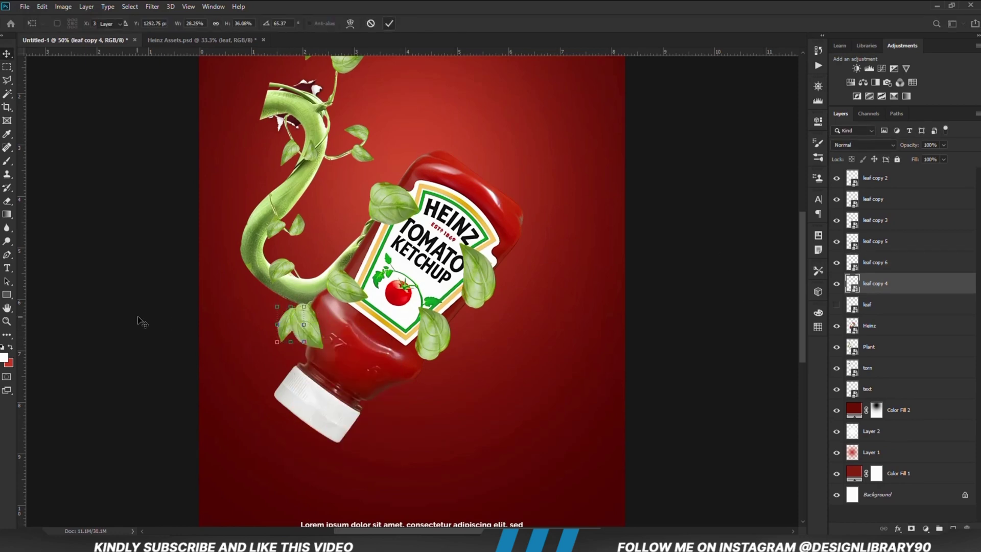
click(200, 333)
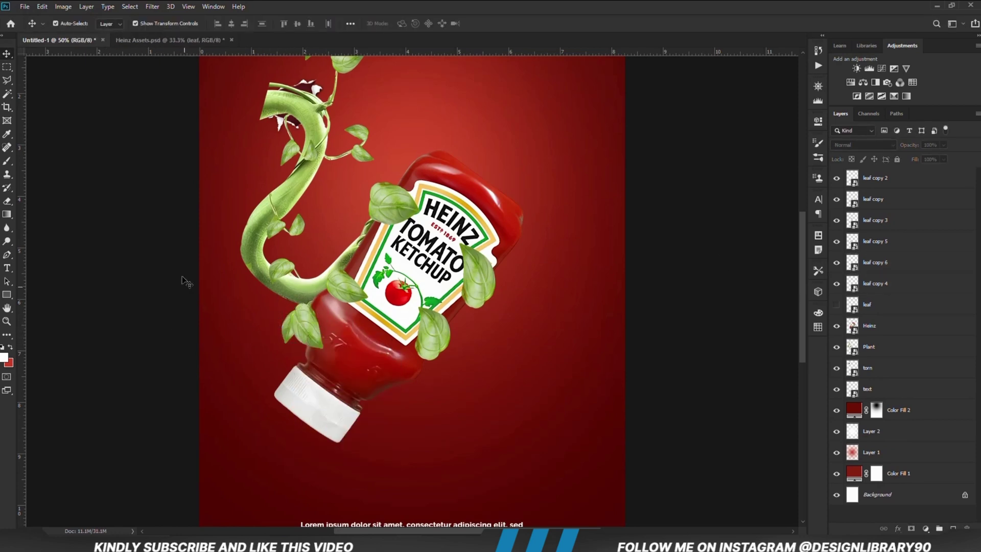
Step: Bring the thin curved stem layer S from Heinz Assets.psd into the poster
key(ctrl+Tab)
click(423, 226)
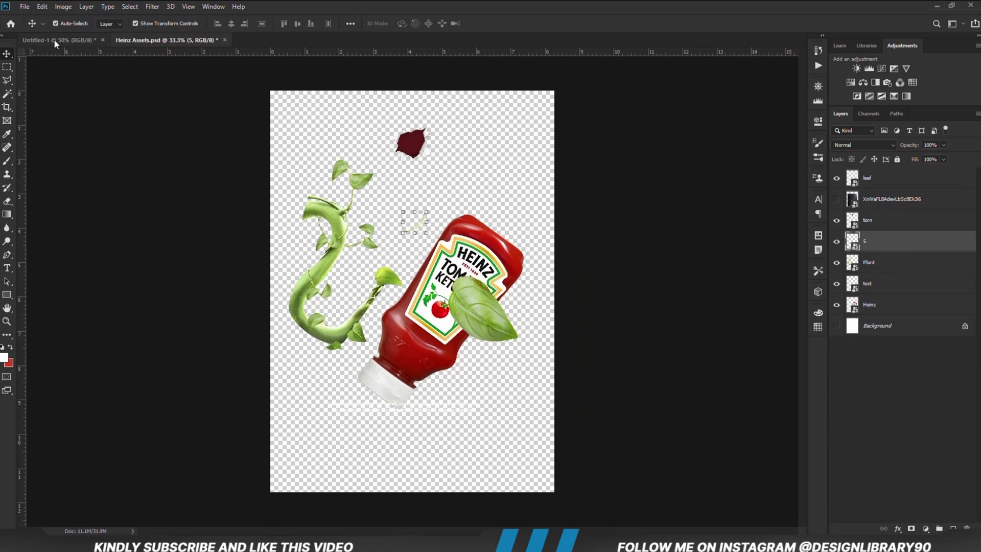
drag(54, 39, 442, 290)
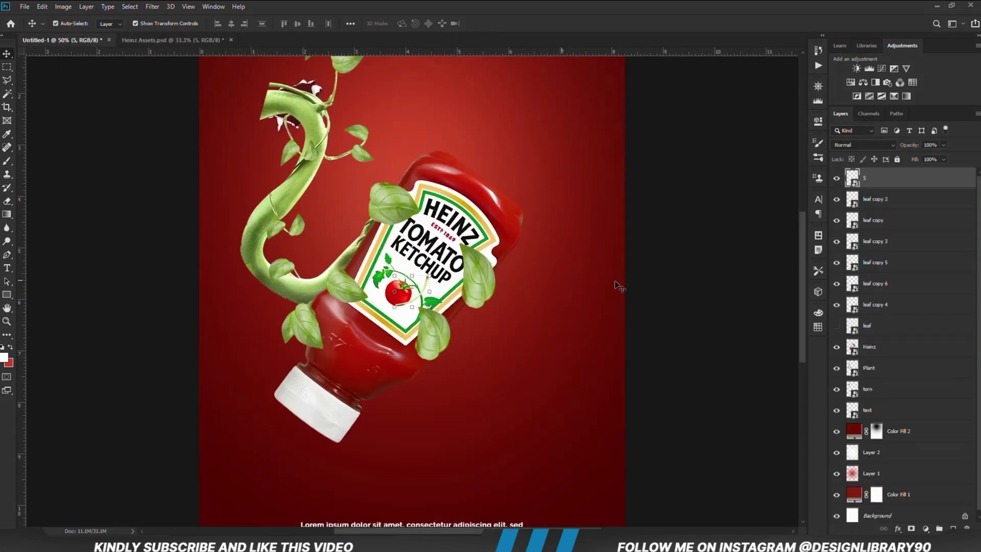
right_click(882, 179)
click(774, 210)
Step: Place stem S under the leaf on the bottle's right edge, move its layer beneath Heinz and scale it to about 93%
key(ctrl+t)
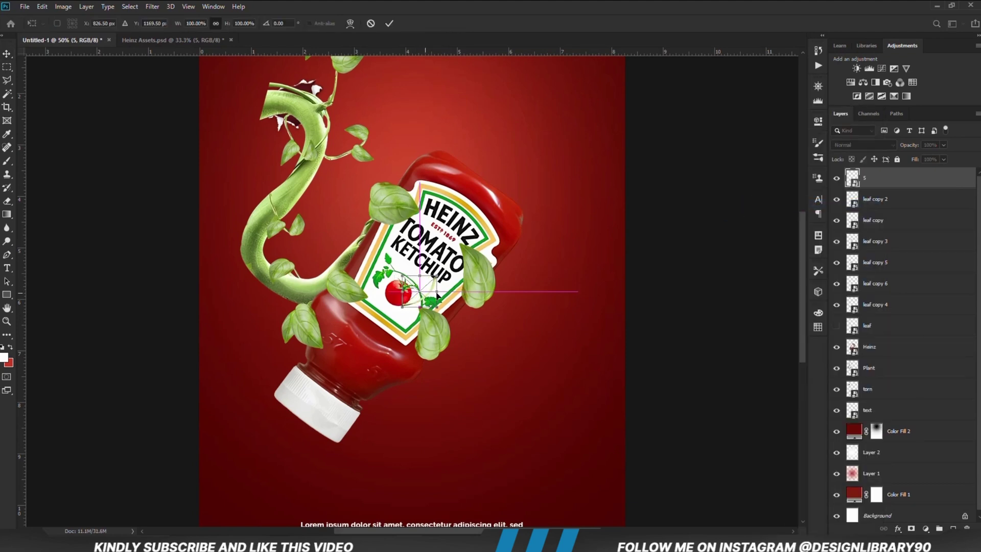
drag(437, 295, 467, 306)
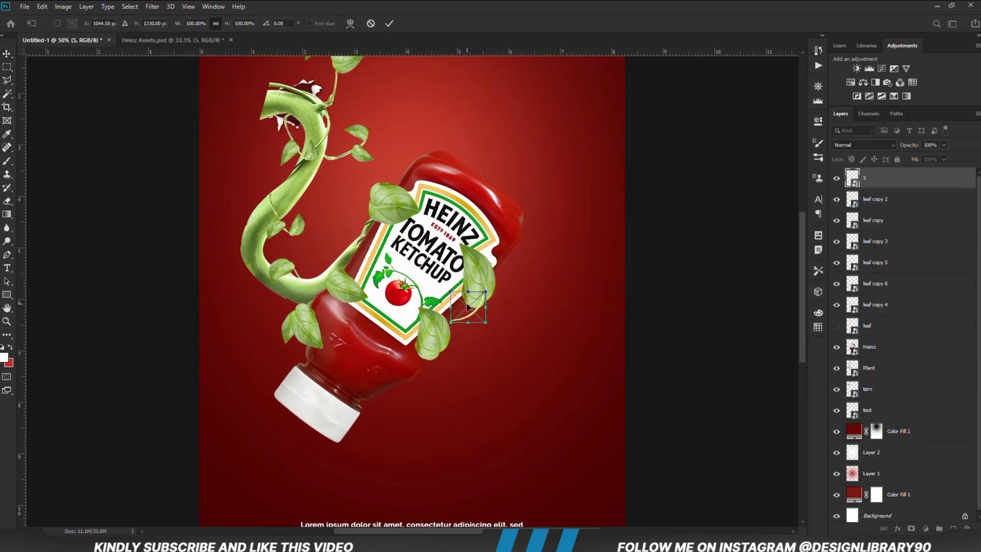
key(Return)
drag(883, 368, 875, 366)
drag(451, 324, 455, 321)
key(Return)
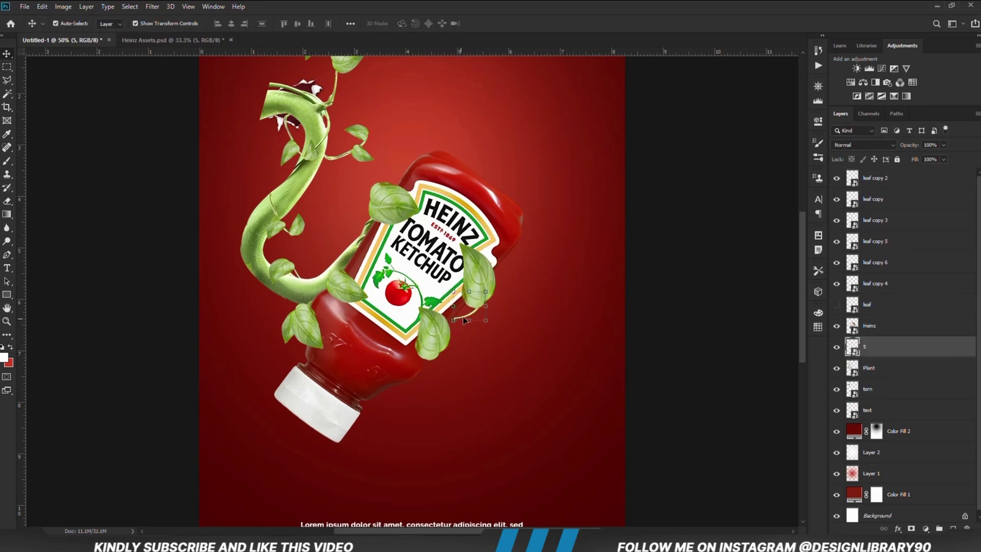
Step: Nudge stem S slightly to the right beneath the leaf on the bottle's right edge
key(Right)
key(Right)
key(Right)
key(Right)
key(Right)
key(Right)
key(Right)
key(Right)
click(732, 334)
click(461, 317)
key(ctrl+t)
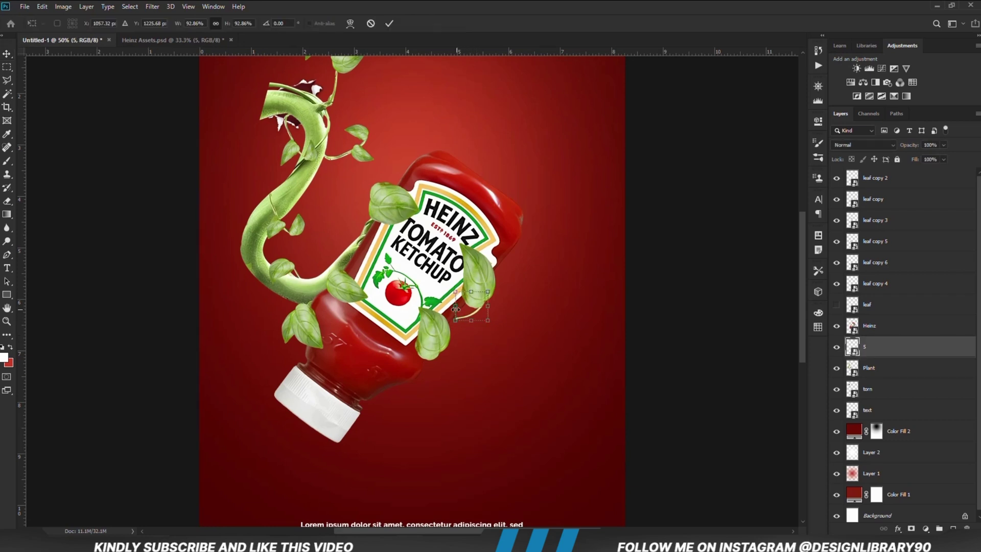
right_click(464, 310)
click(479, 375)
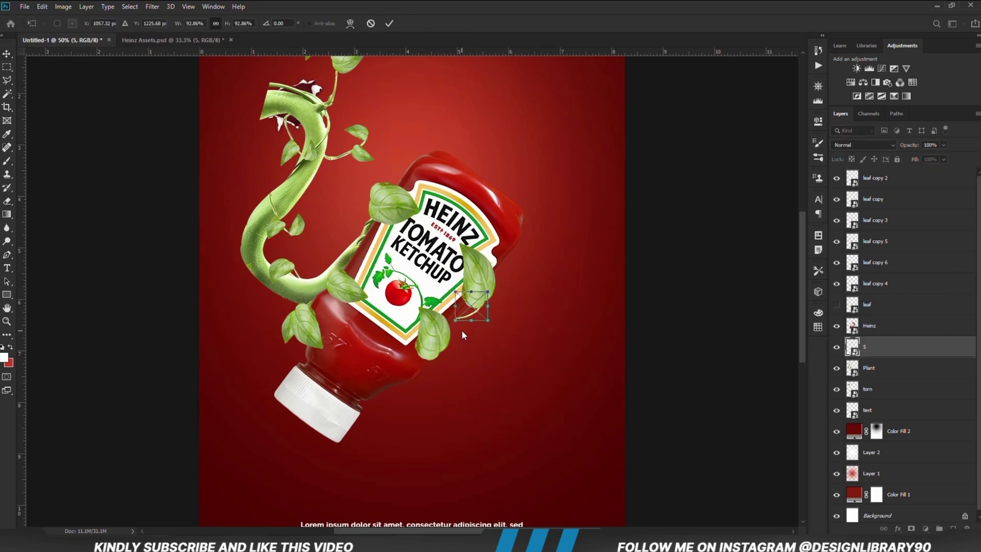
key(Return)
Step: Duplicate stem S and place the copy below and to the right of the label's lower-right leaf
key(ctrl+j)
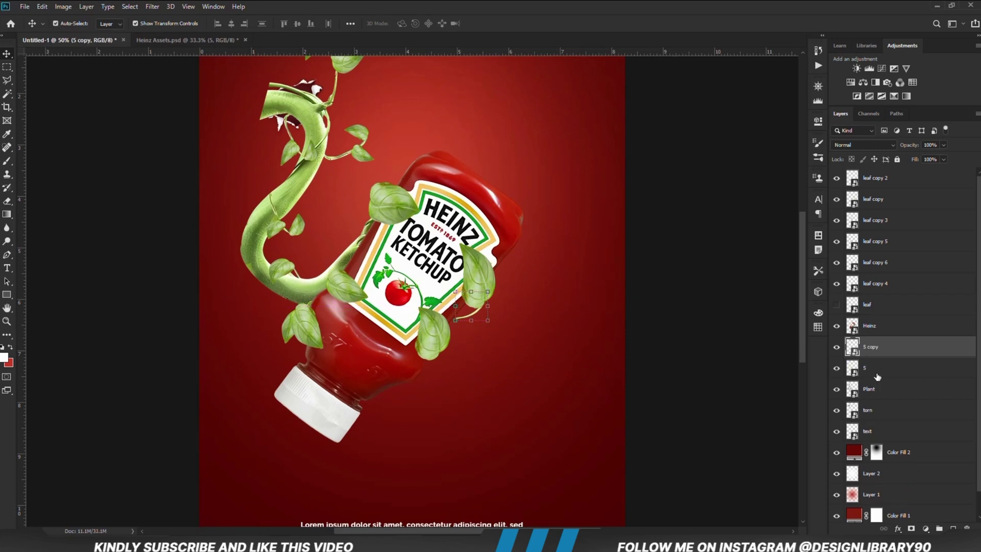
drag(471, 292, 458, 348)
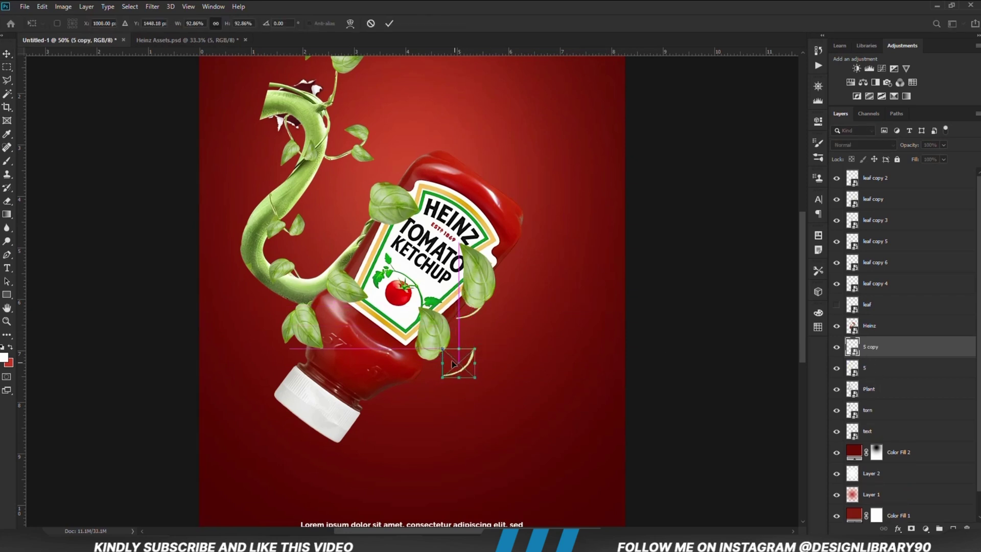
key(ctrl+t)
key(Return)
Step: Warp the original stem S so it curves from the right-edge leaf in behind the bottle
click(470, 315)
key(ctrl+t)
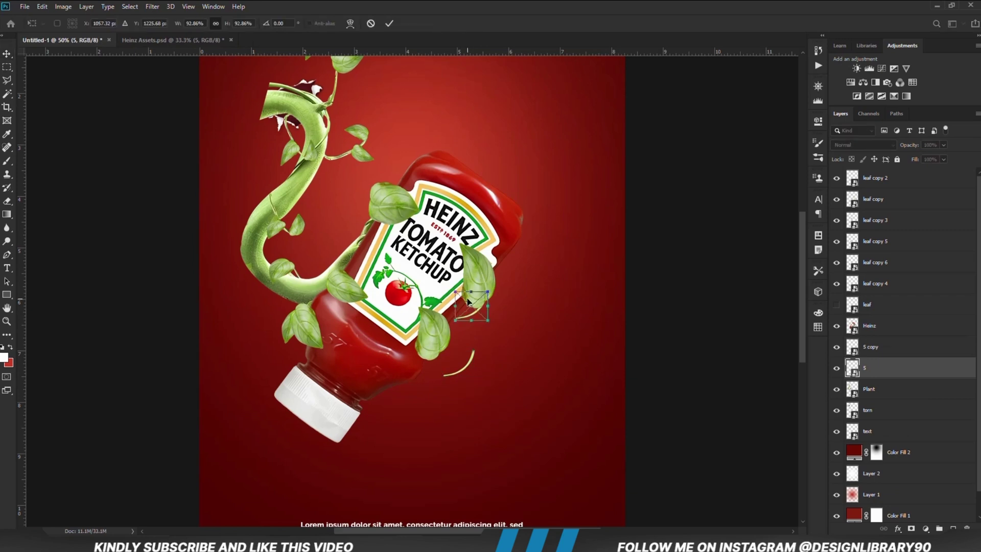
right_click(466, 299)
click(482, 364)
drag(458, 325, 473, 315)
right_click(469, 313)
click(488, 385)
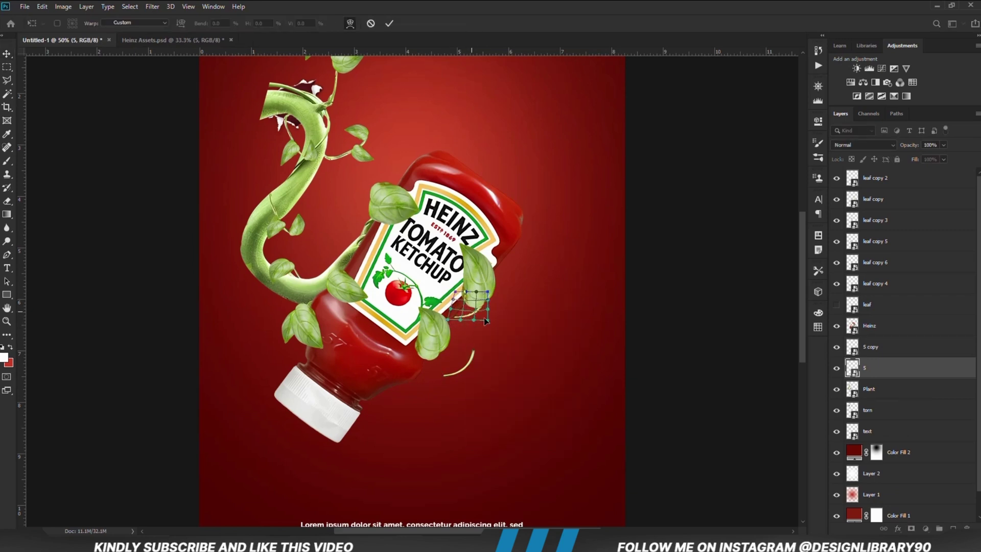
click(388, 24)
click(646, 358)
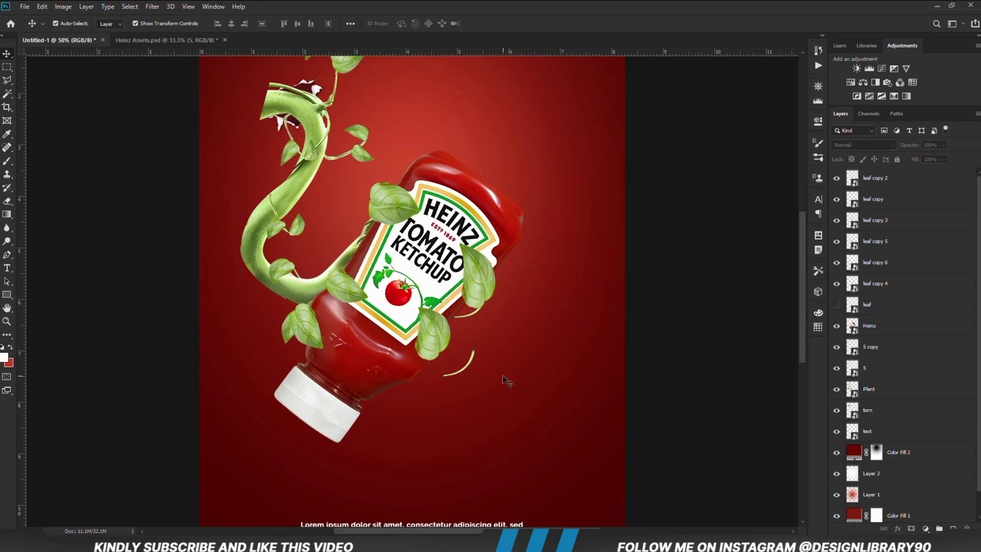
Step: Shrink the stem copy, move it under the lower-right leaf and warp it to curve behind the bottle
click(465, 372)
key(ctrl+t)
mouse_move(459, 362)
mouse_down()
mouse_move(432, 353)
mouse_move(444, 368)
mouse_up()
mouse_move(456, 353)
mouse_down()
mouse_move(455, 362)
mouse_move(439, 351)
mouse_up()
right_click(438, 361)
click(460, 432)
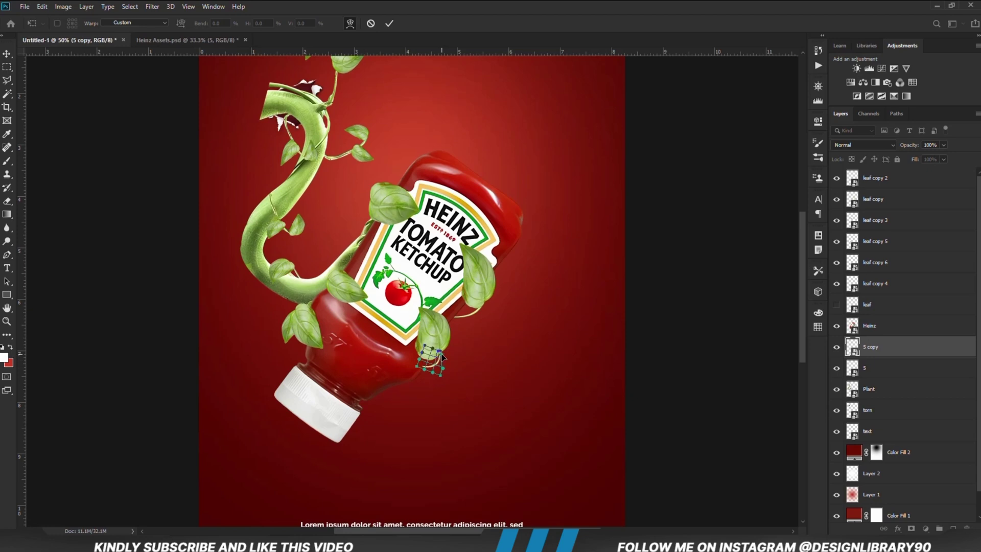
key(Return)
click(690, 377)
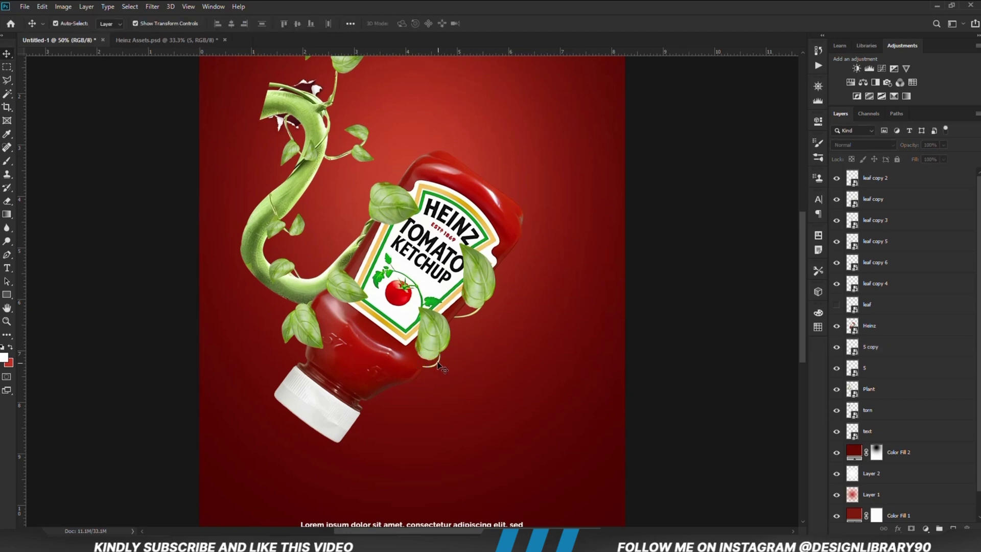
click(438, 363)
click(690, 375)
Step: Add a Curves adjustment layer above all layers, darkening the shadows and slightly lifting the highlights of the RGB curve
key(ctrl+minus)
key(ctrl+minus)
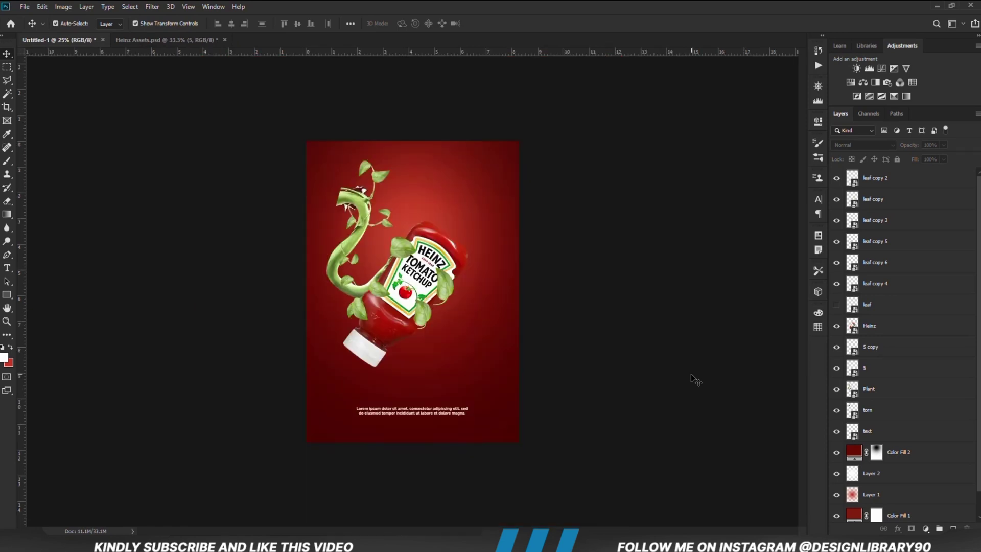
click(926, 528)
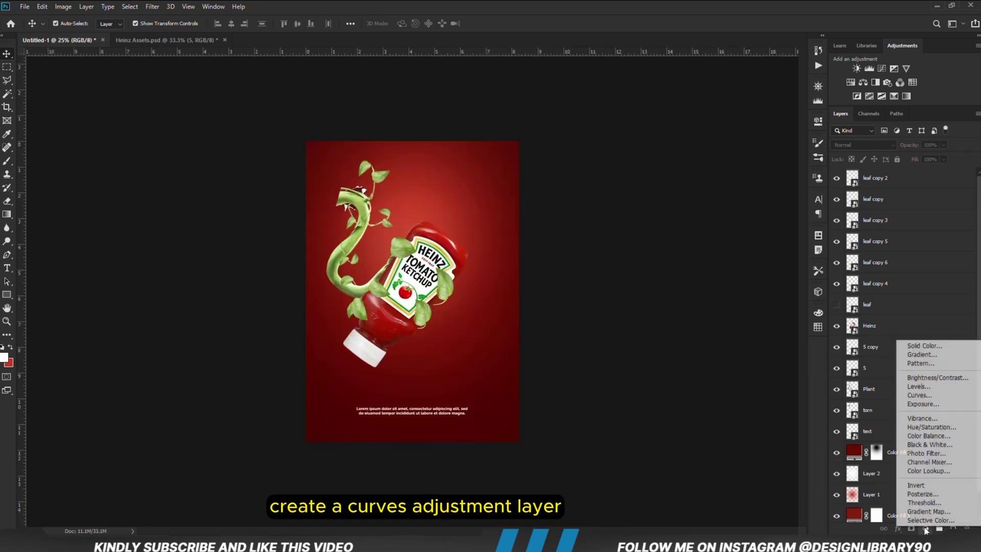
click(915, 399)
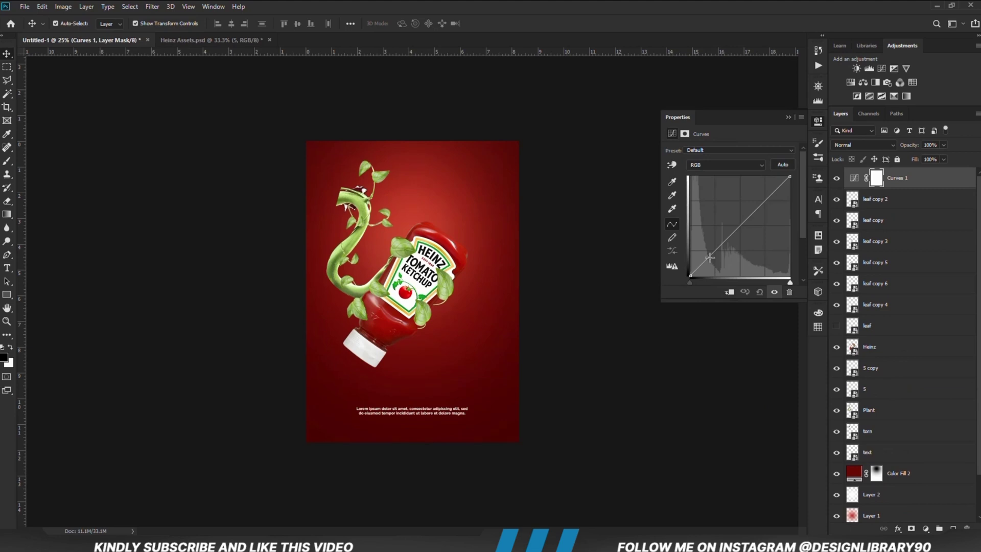
drag(710, 257, 715, 259)
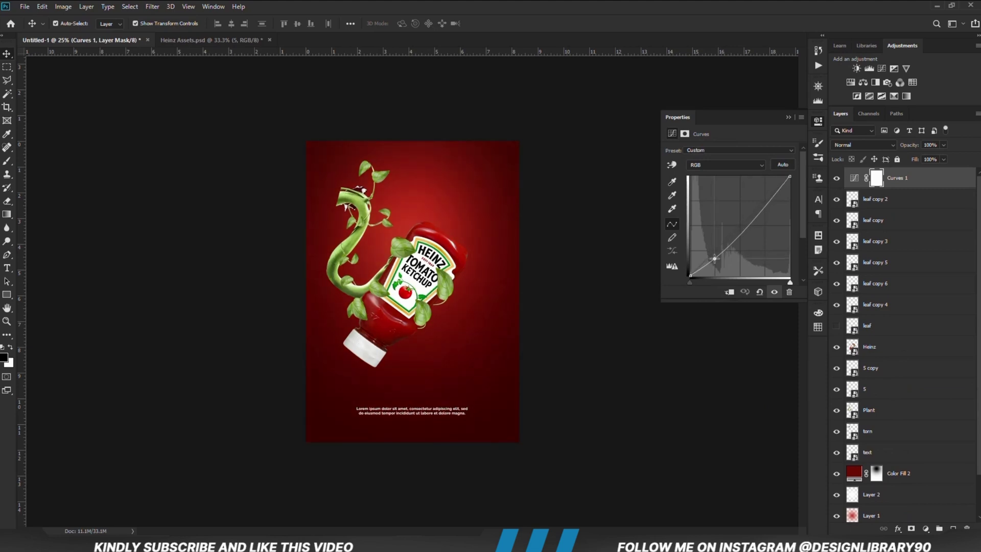
drag(756, 218, 754, 216)
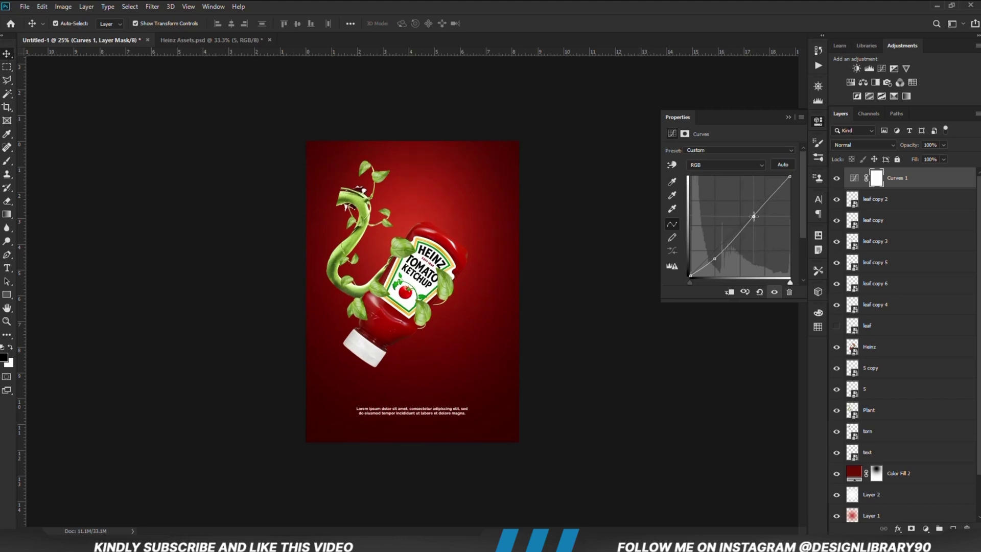
click(788, 116)
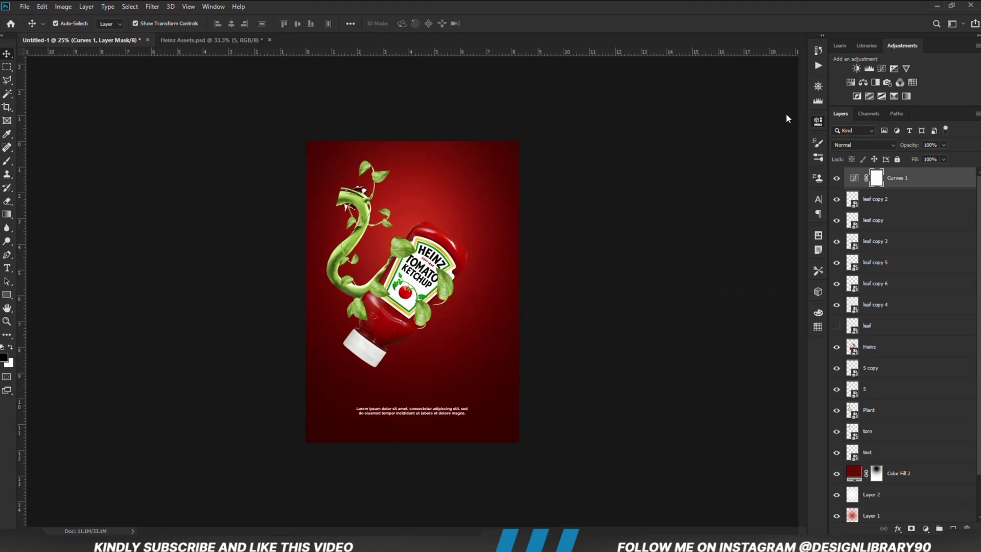
Step: Lower the Curves 1 layer's opacity to 73% and toggle its visibility to compare before and after
click(837, 178)
click(944, 145)
drag(946, 157, 931, 158)
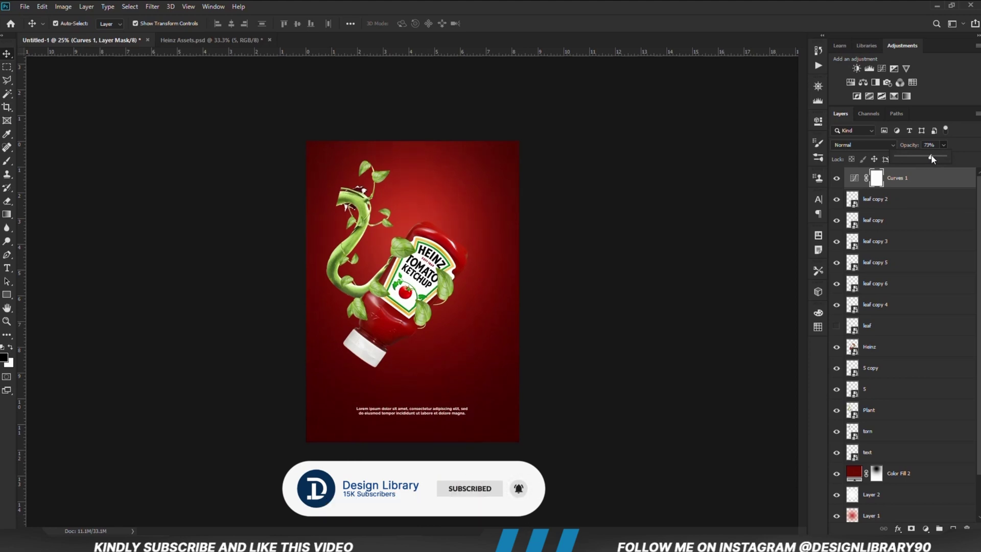
click(838, 180)
click(839, 180)
click(838, 180)
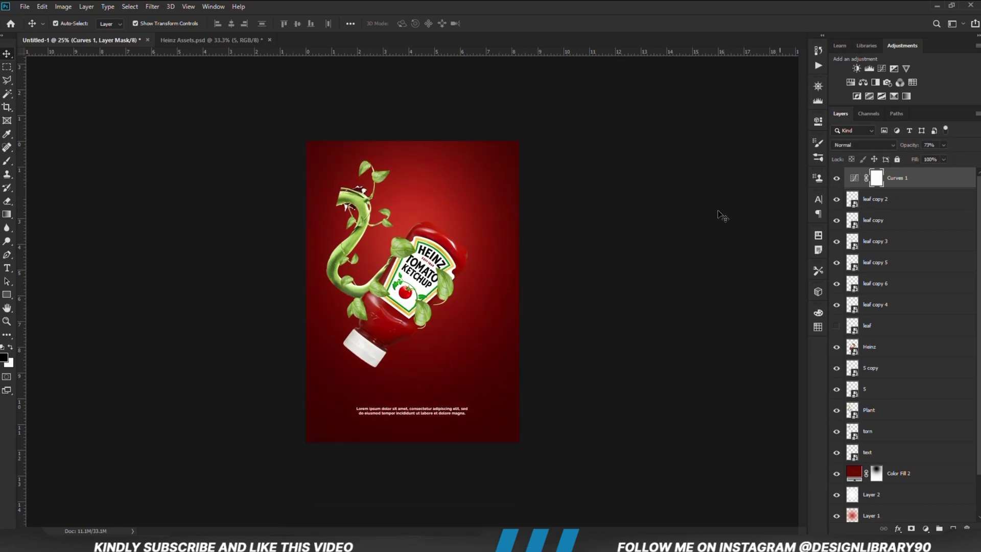
Step: Add a Curves adjustment layer clipped to the Plant layer, with darker shadows and slightly lifted highlights on the RGB curve
click(652, 322)
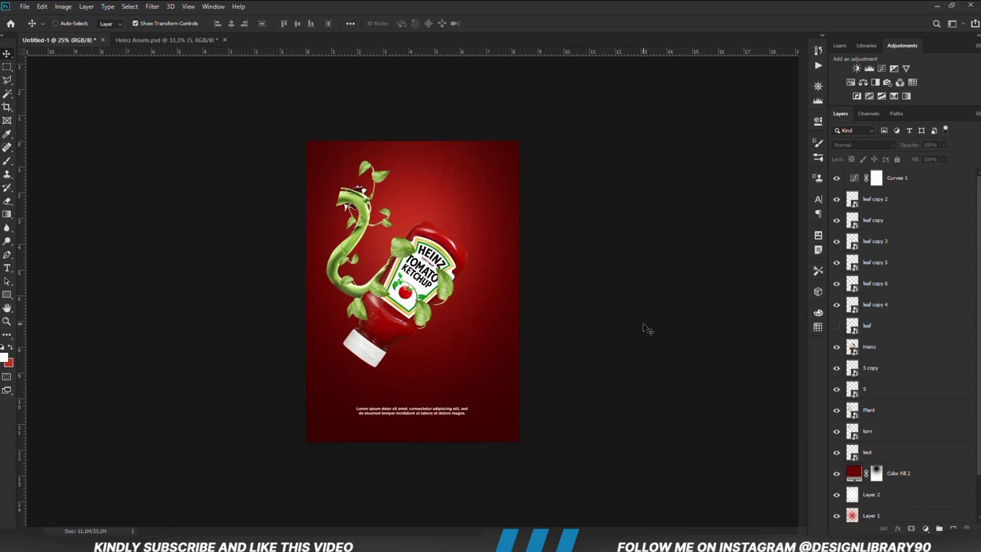
key(ctrl+plus)
click(288, 206)
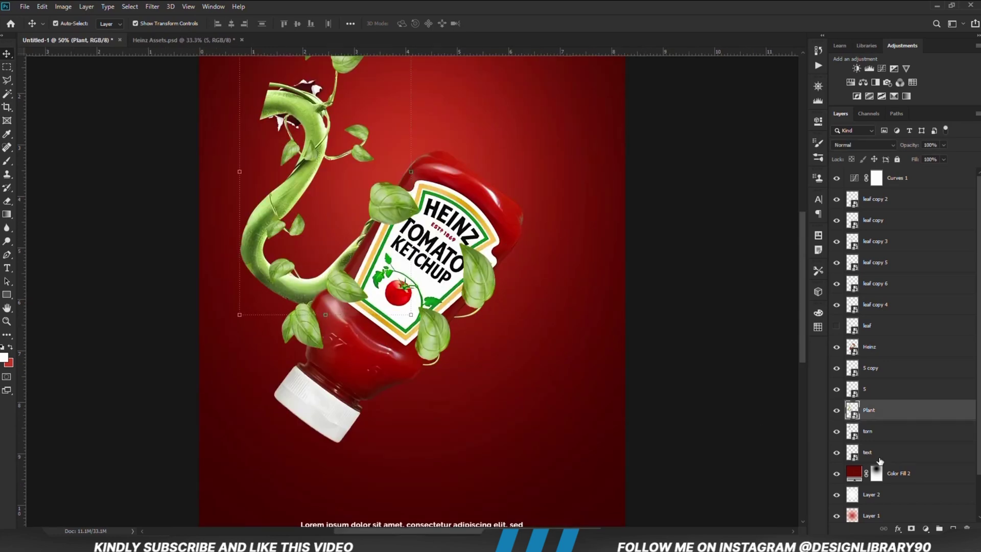
click(836, 410)
click(837, 412)
click(925, 528)
click(922, 394)
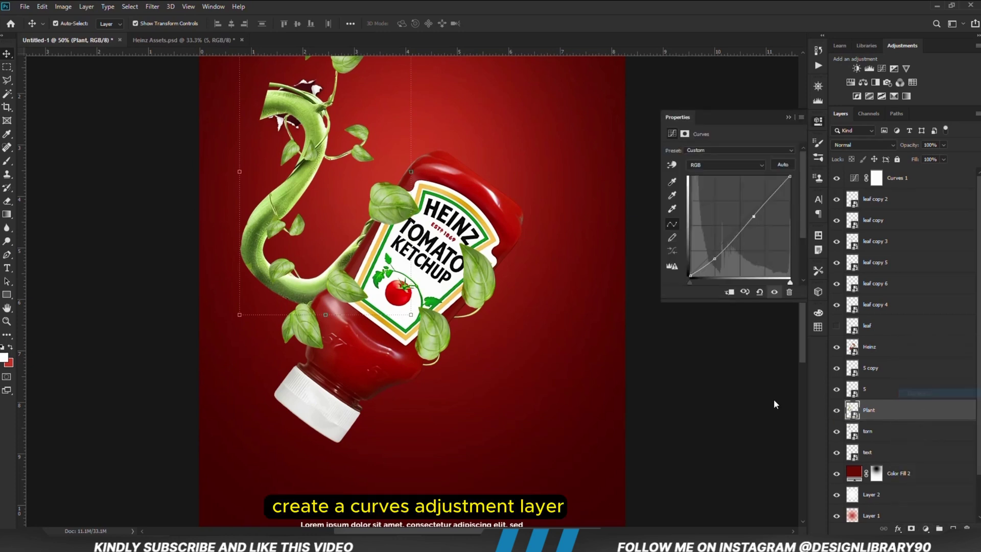
click(730, 292)
click(713, 261)
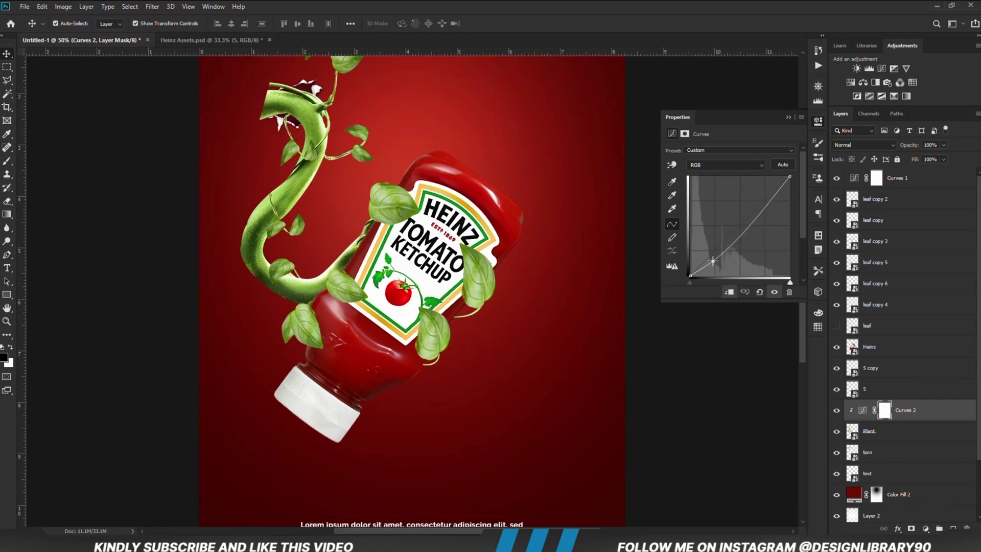
drag(753, 217, 755, 214)
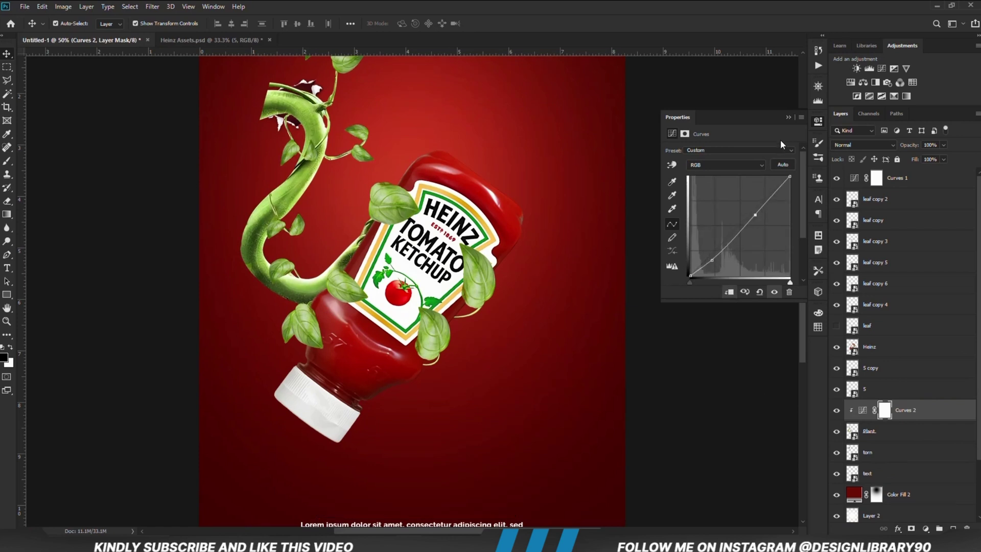
click(789, 118)
Step: Compare the plant with and without the Curves 2 layer and lower that layer's opacity to 77%
click(837, 410)
click(837, 411)
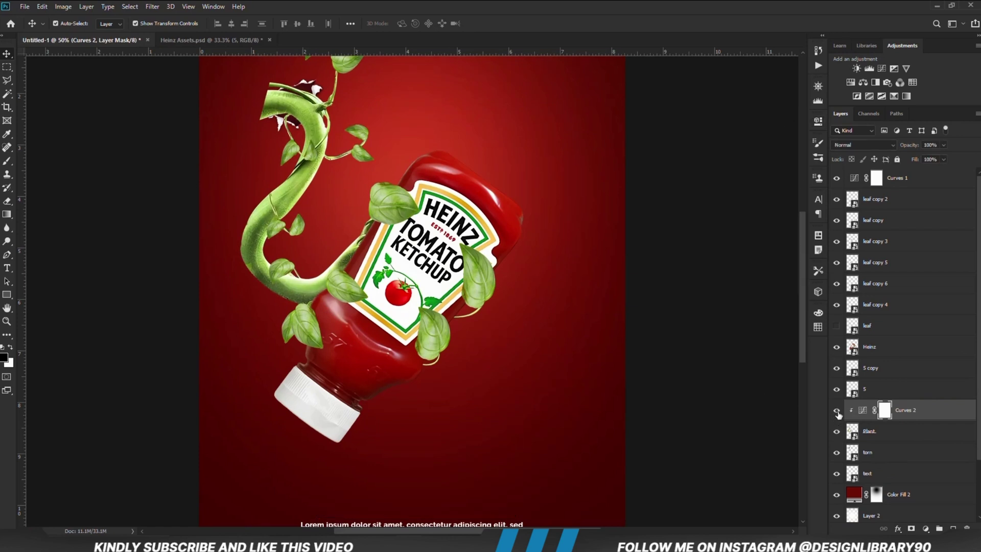
click(944, 159)
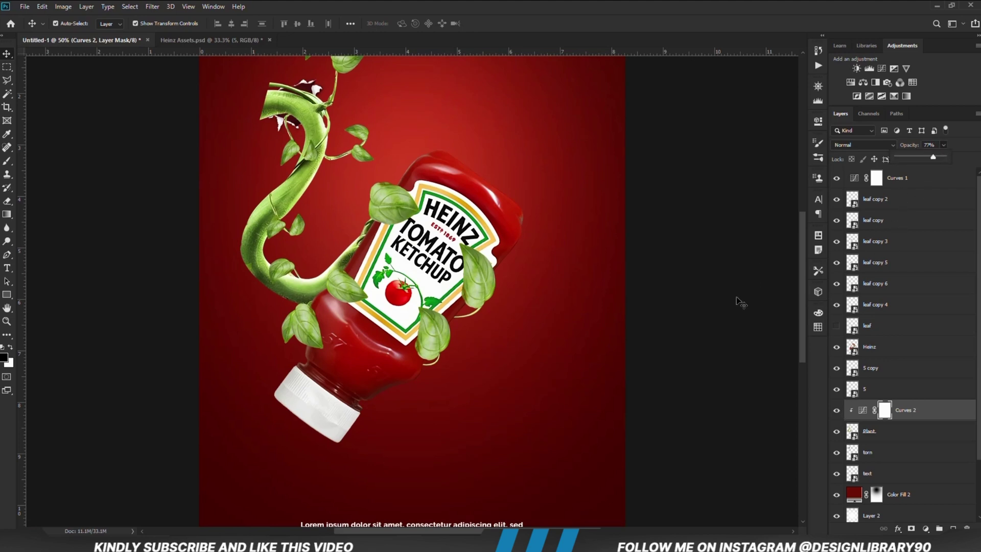
click(310, 124)
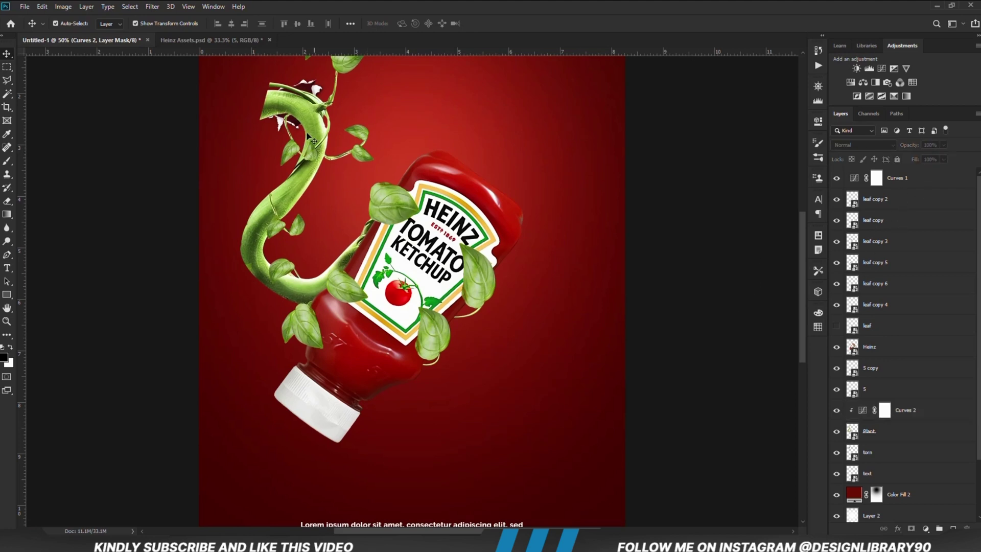
Step: Add a layer mask to the Plant layer and pick the Brush tool
click(836, 431)
click(838, 432)
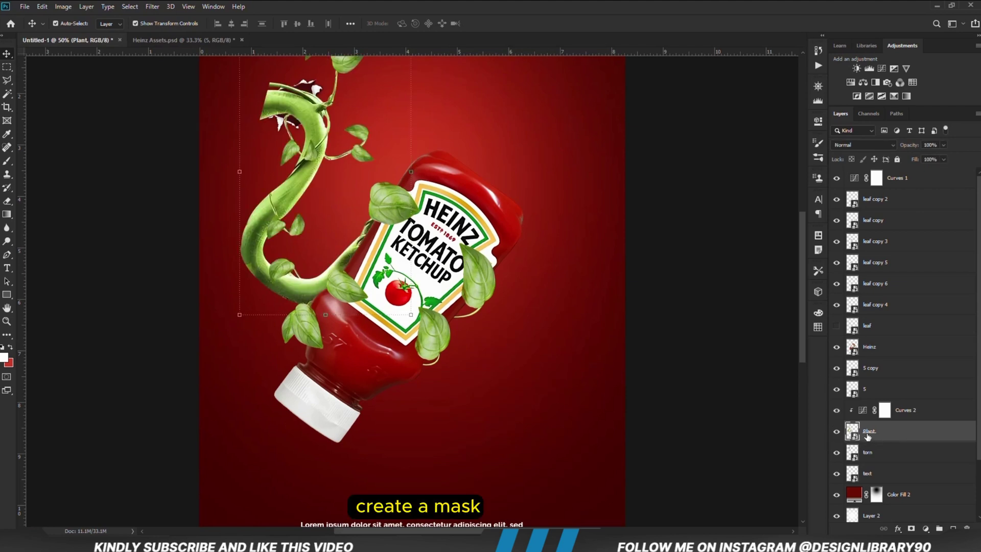
click(911, 528)
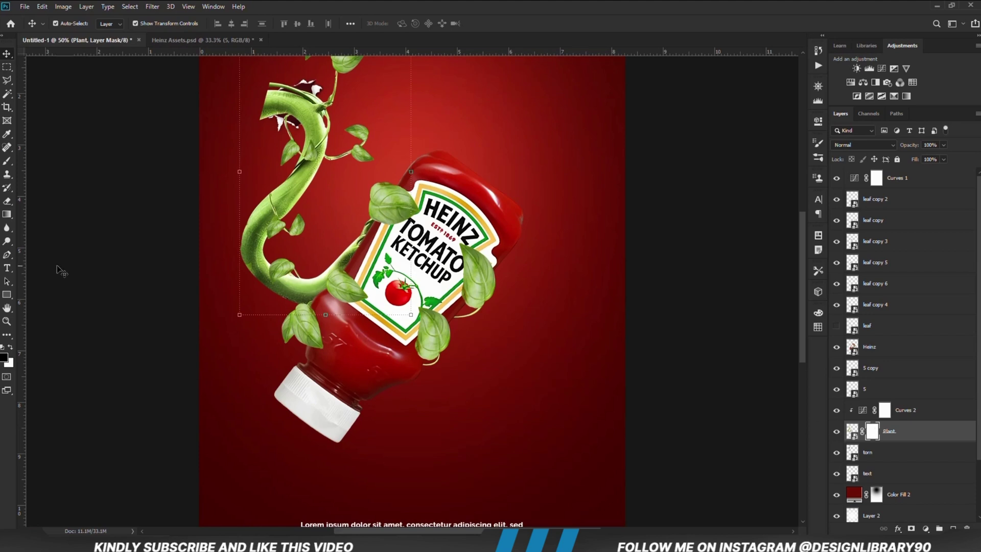
right_click(13, 168)
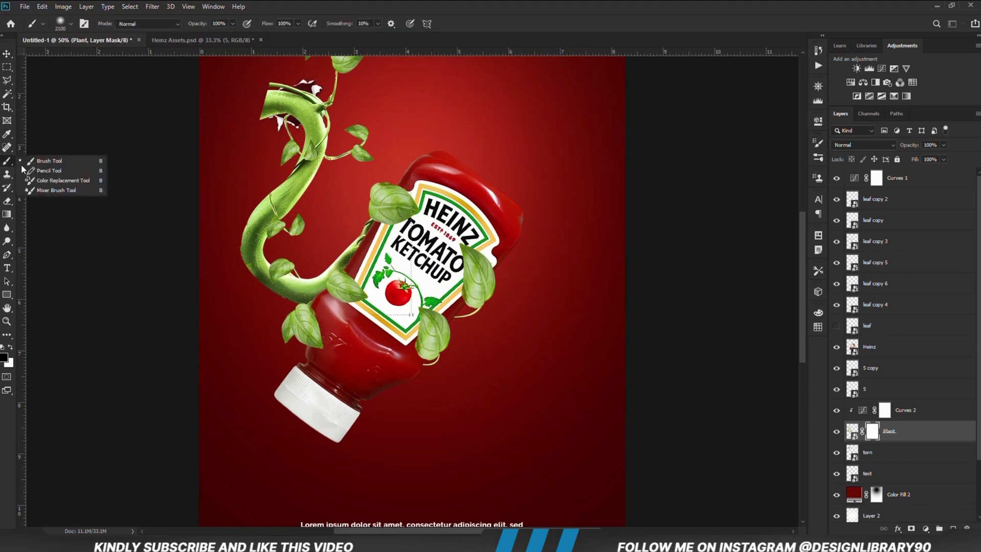
click(64, 164)
Step: Set the brush to 158 px and 100% hardness with black as the foreground color
right_click(244, 140)
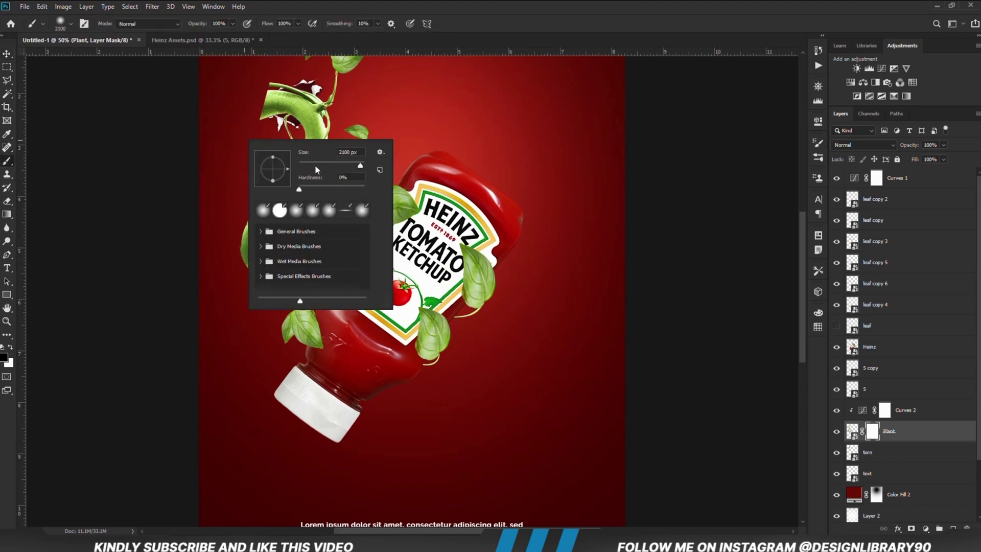
key(Return)
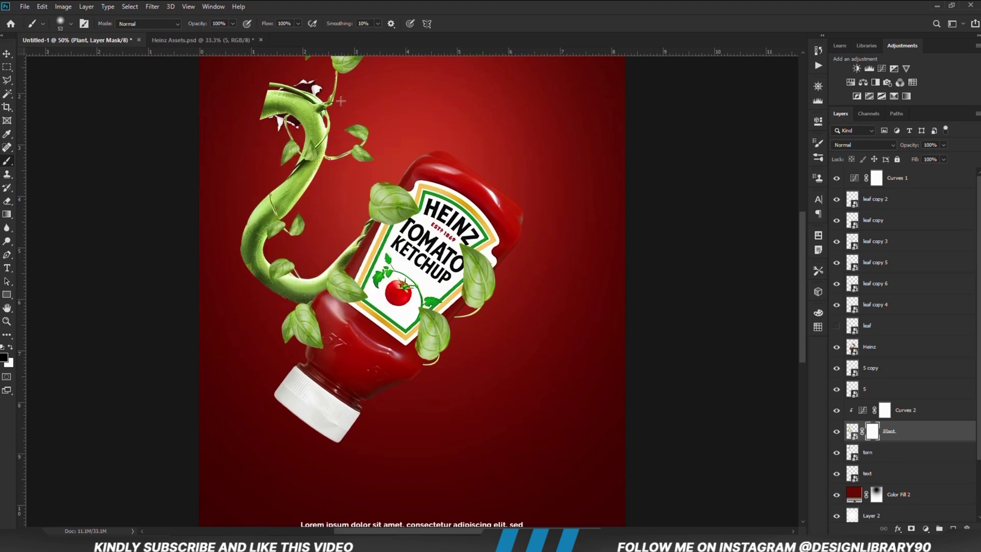
right_click(310, 208)
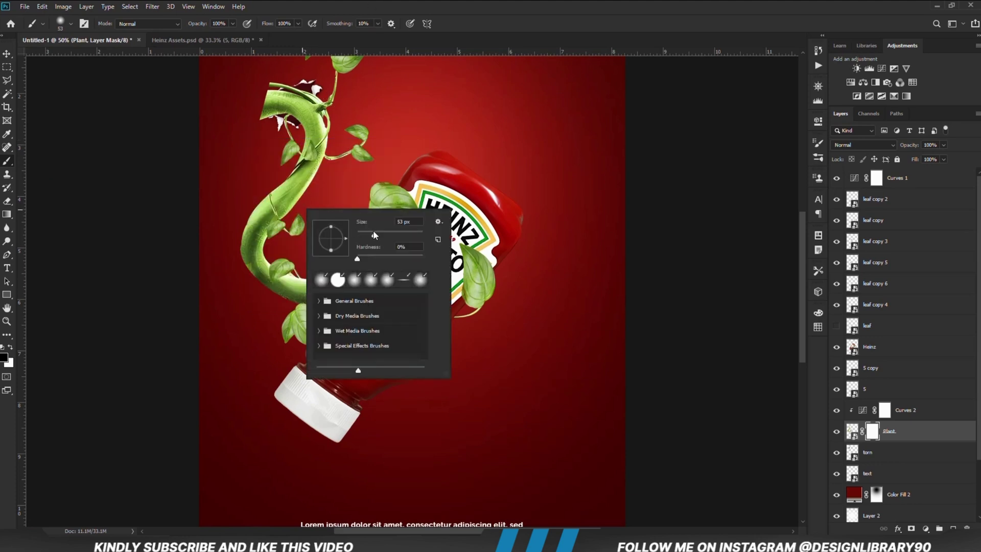
drag(375, 235, 400, 235)
key(Return)
right_click(331, 191)
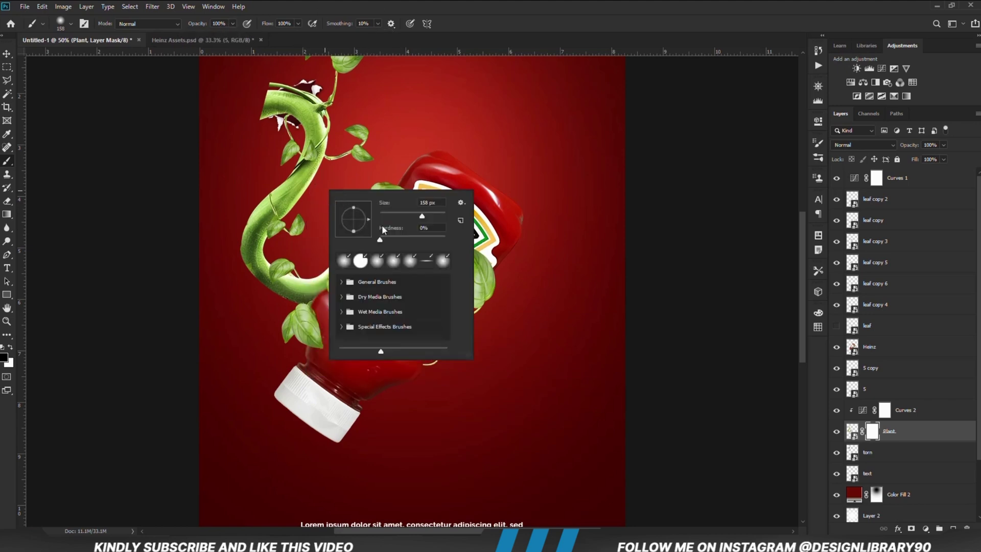
key(Return)
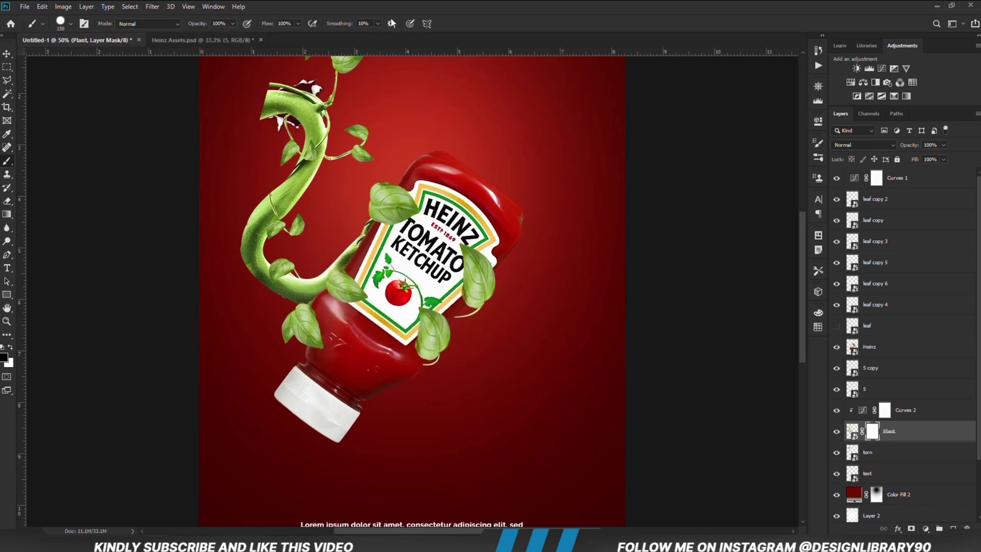
click(4, 357)
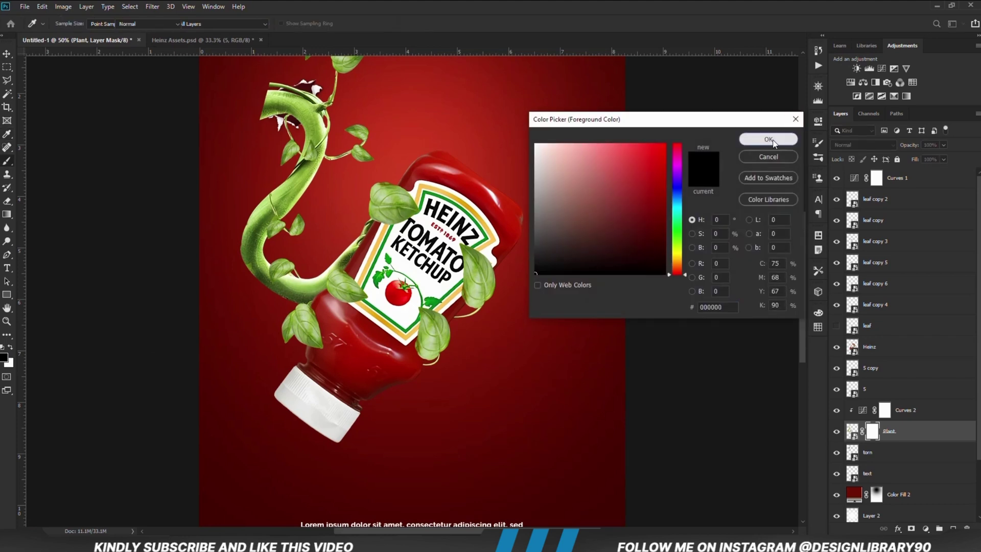
click(771, 141)
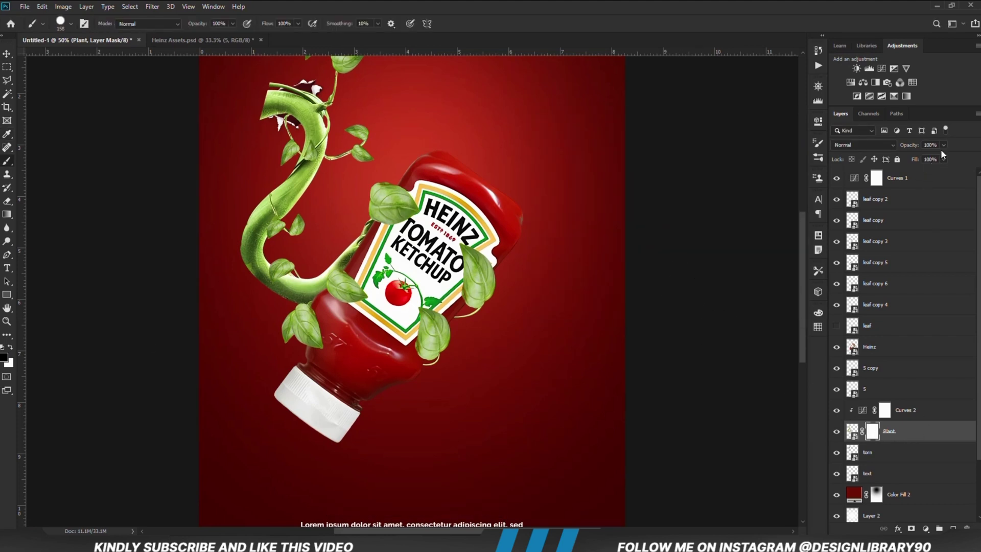
Step: With the Plant layer temporarily at 36% opacity, mask out the stem end outside the torn hole, restoring the opacity to 100%
drag(923, 164, 916, 159)
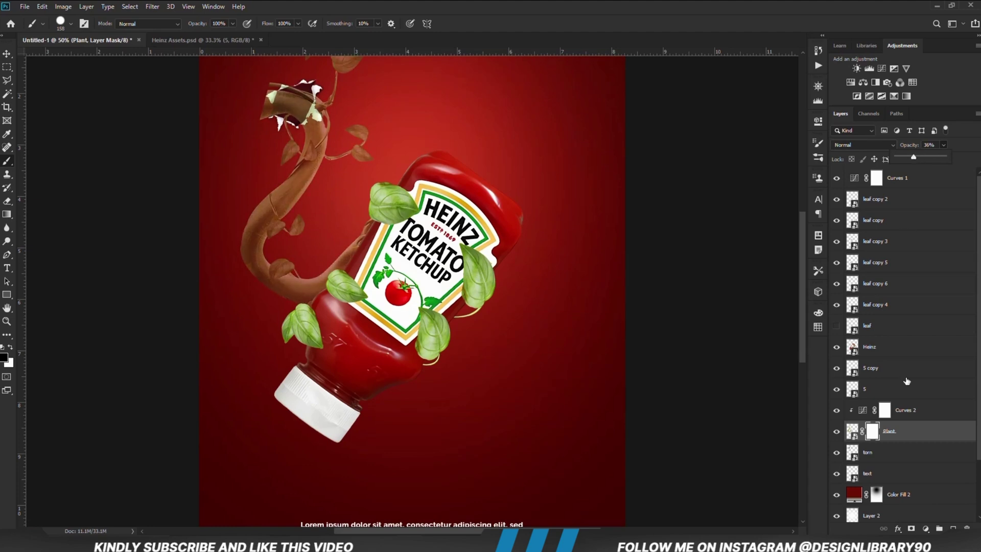
click(253, 89)
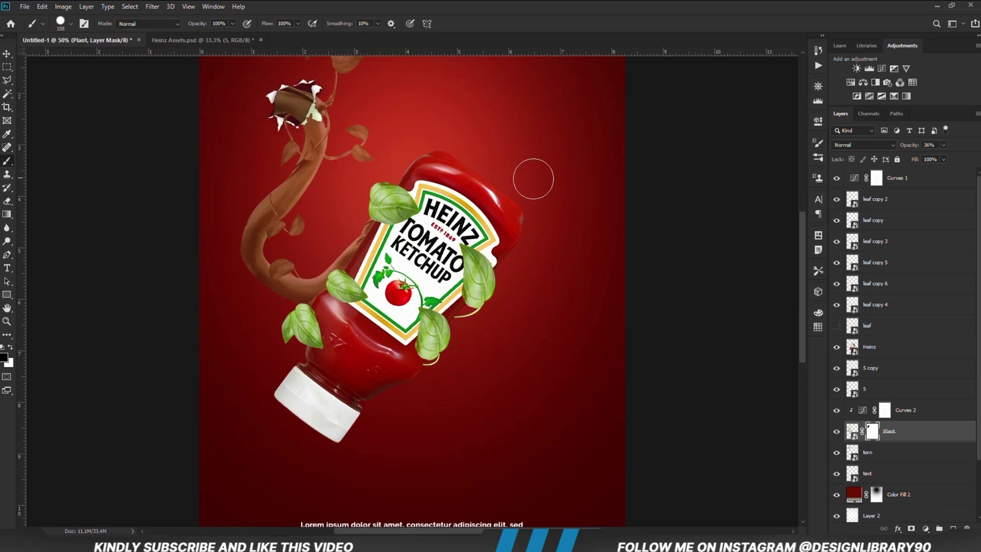
drag(954, 156, 974, 156)
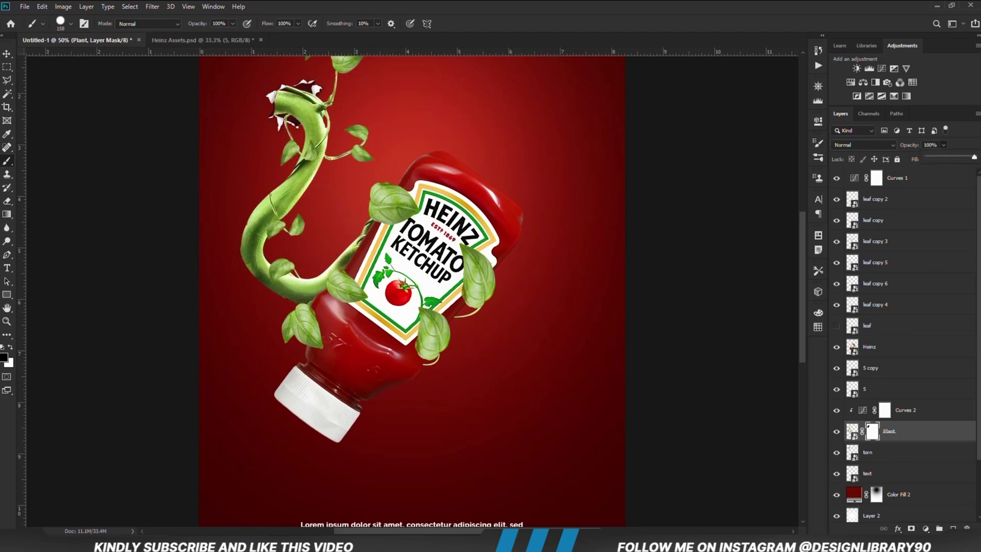
Step: Refine the Plant mask around the torn paper edges with a smaller brush, alternating black and white to hide and restore parts
key(ctrl+plus)
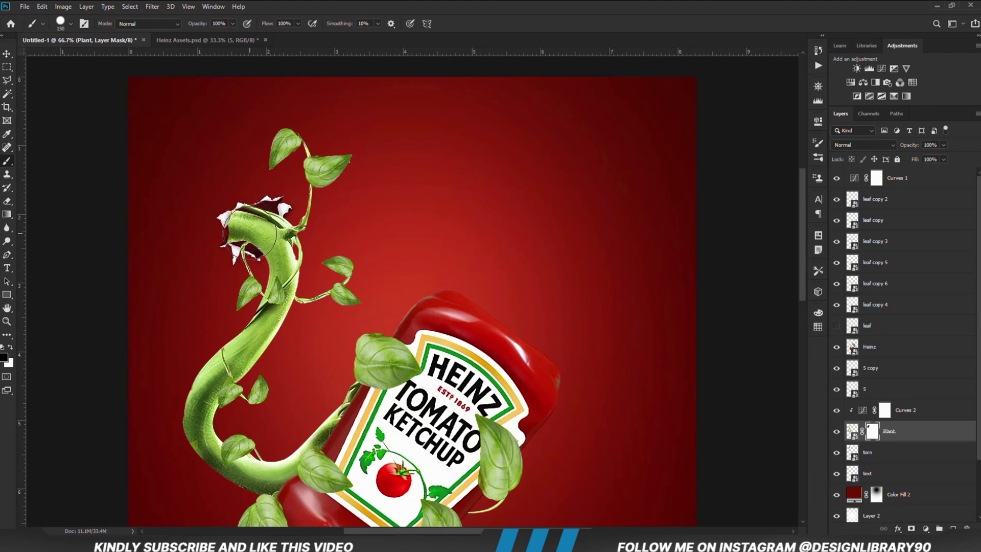
key(bracketleft)
key(bracketleft)
key(bracketleft)
key(bracketleft)
key(bracketleft)
key(bracketleft)
key(bracketleft)
key(bracketleft)
key(bracketright)
key(bracketright)
key(bracketright)
key(x)
key(x)
key(x)
key(x)
key(ctrl+minus)
key(ctrl+minus)
key(ctrl+minus)
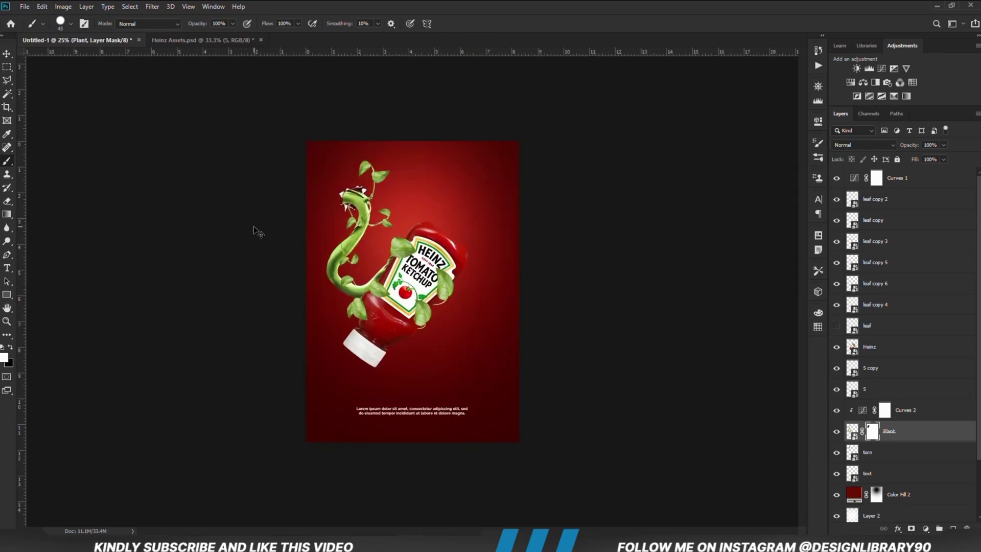
Step: Clip an Exposure adjustment layer to the Plant layer, lower its exposure until the plant is black, and invert its mask
key(ctrl+plus)
key(ctrl+plus)
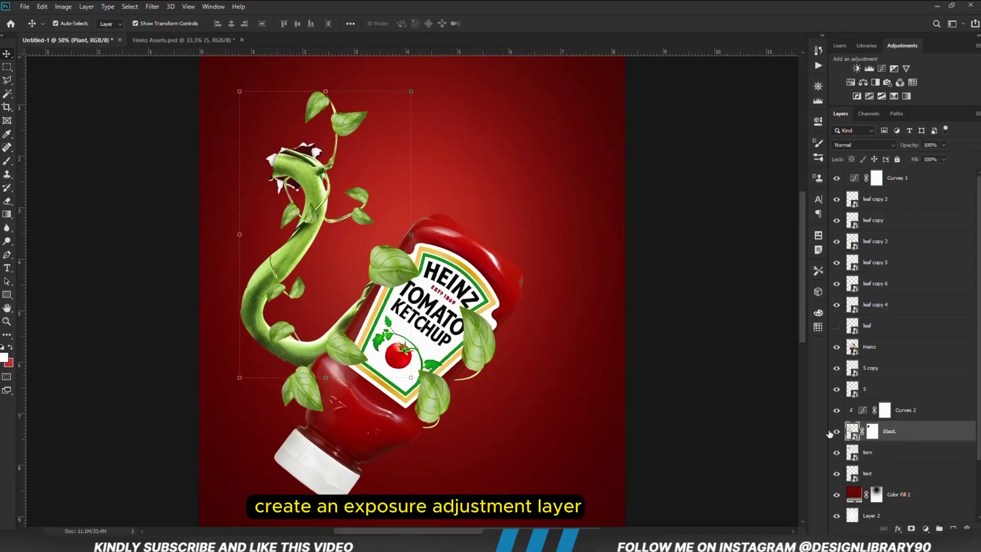
click(837, 430)
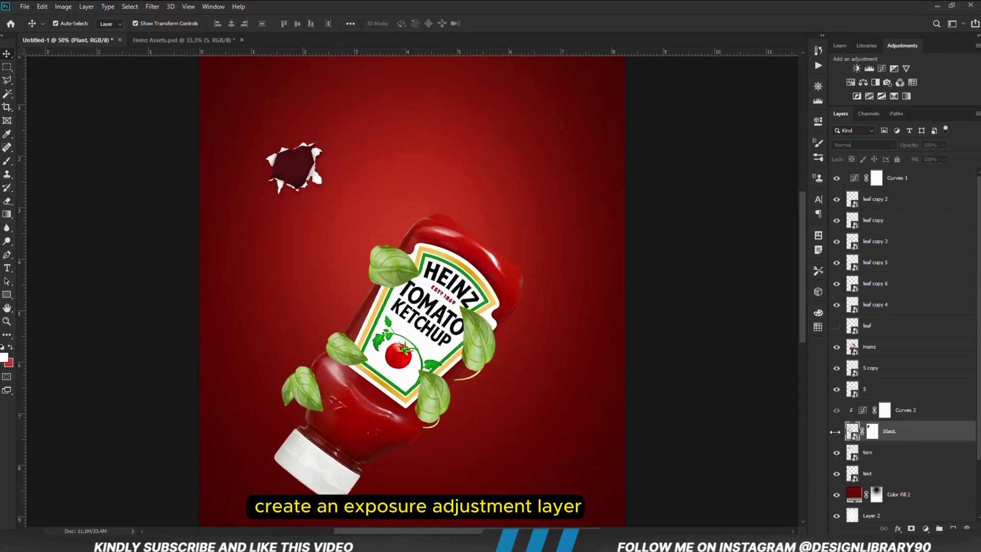
click(837, 431)
click(925, 529)
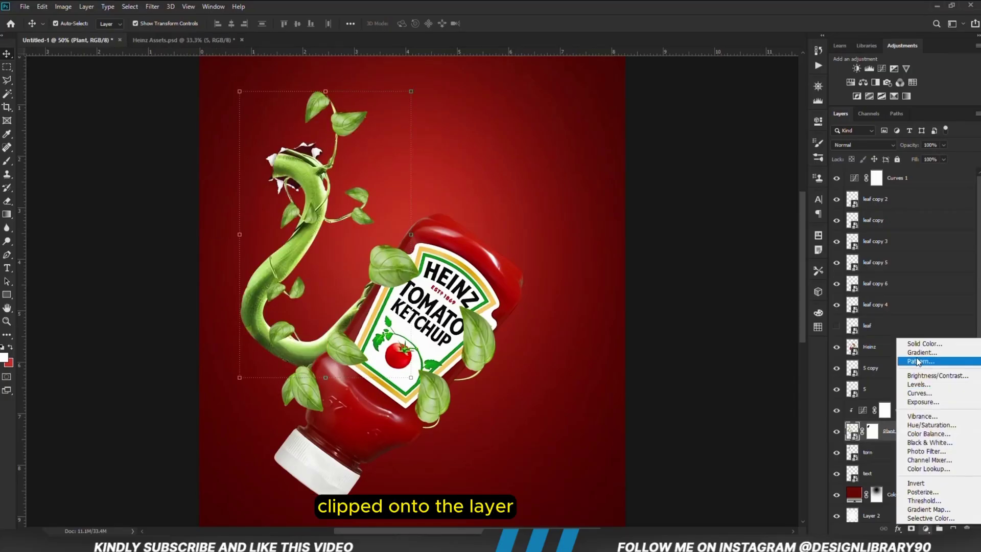
click(915, 402)
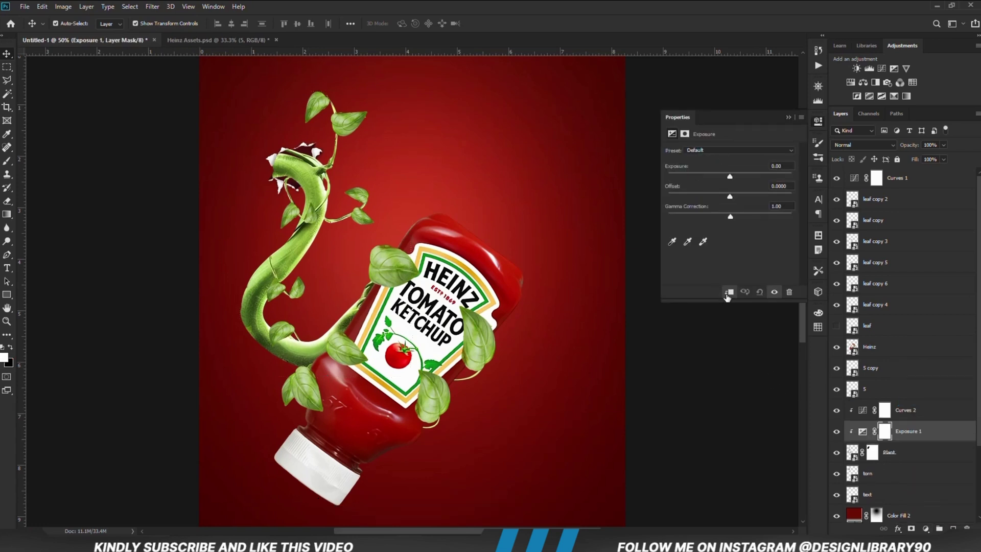
drag(730, 177, 687, 177)
click(789, 117)
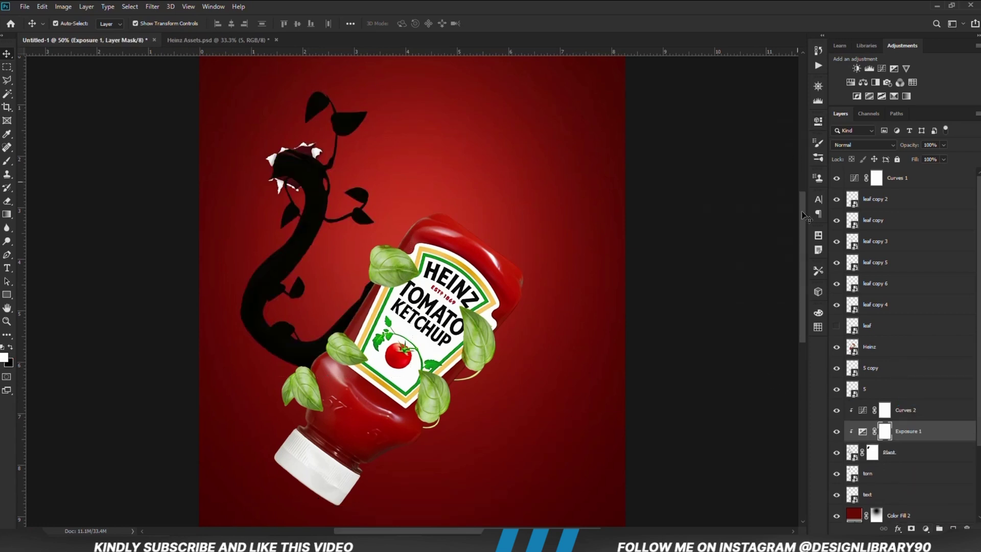
key(ctrl+i)
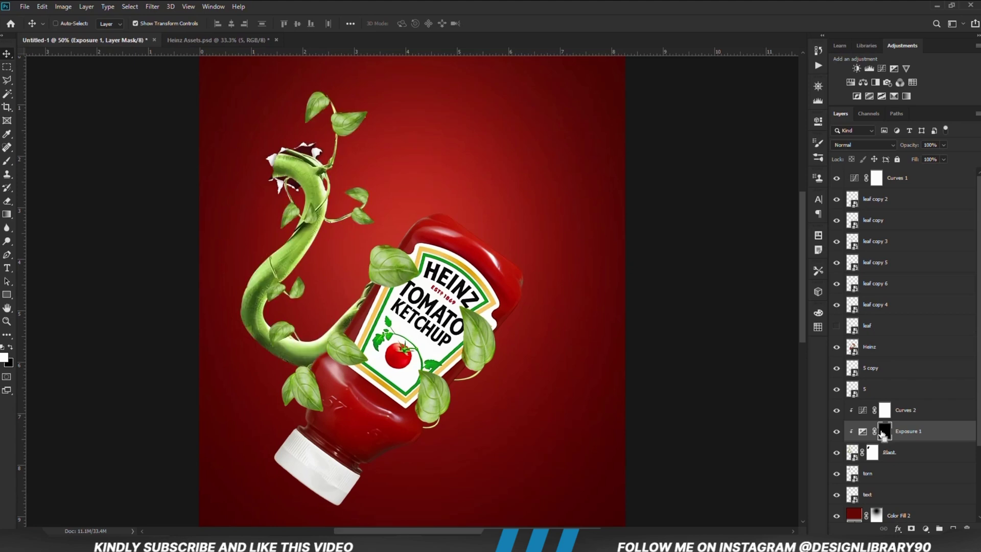
Step: Set up a soft white brush with 18% opacity and 0% hardness for the Exposure 1 mask
click(7, 160)
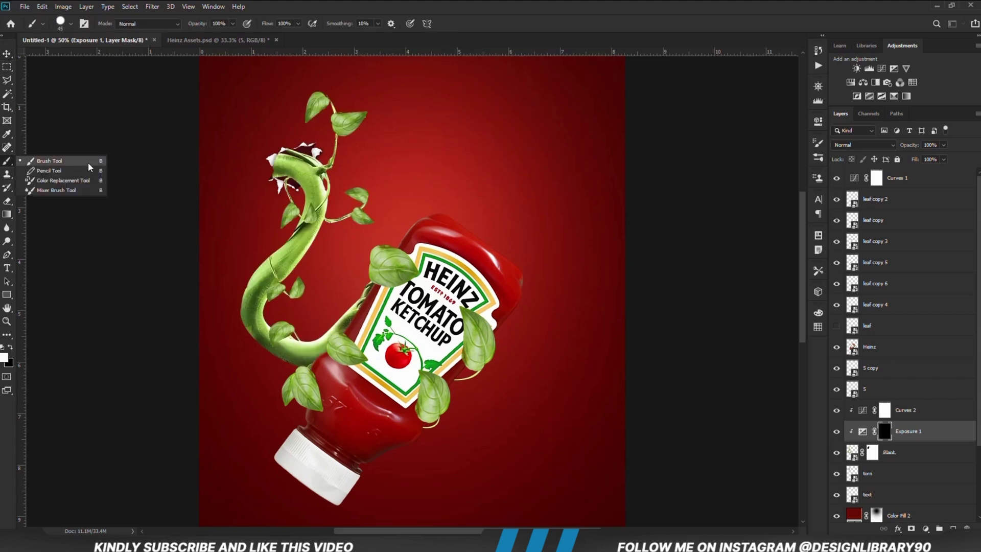
click(52, 160)
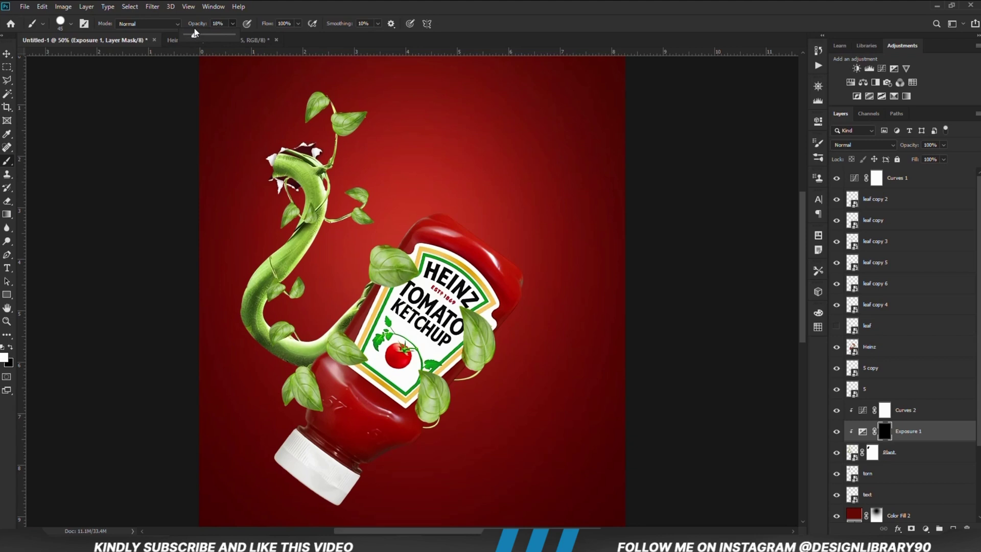
click(264, 5)
click(7, 360)
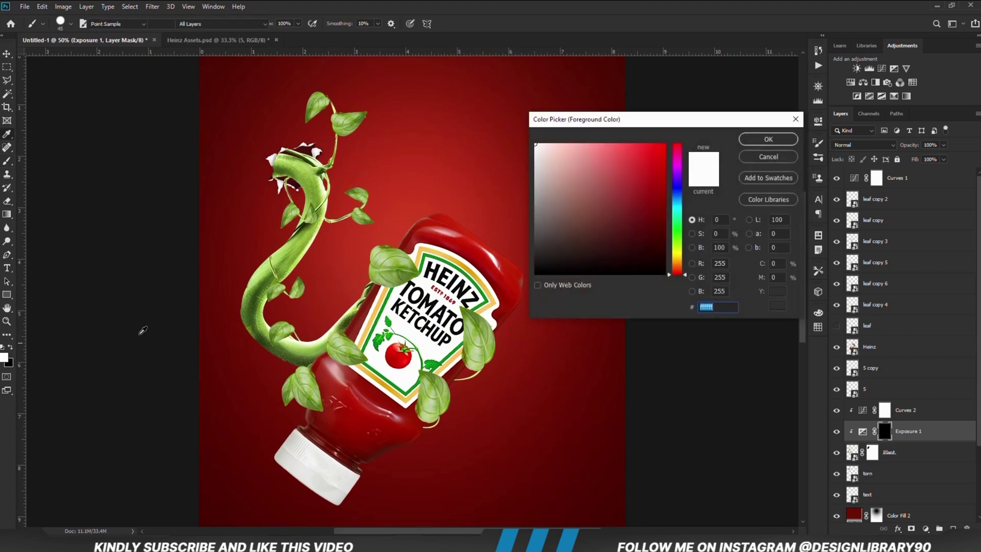
click(761, 141)
right_click(477, 169)
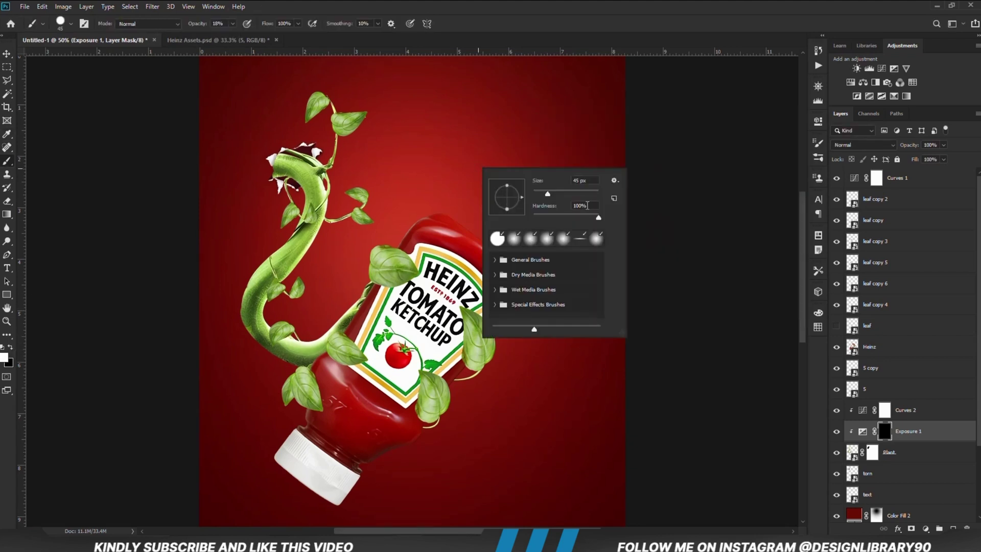
drag(535, 221, 534, 221)
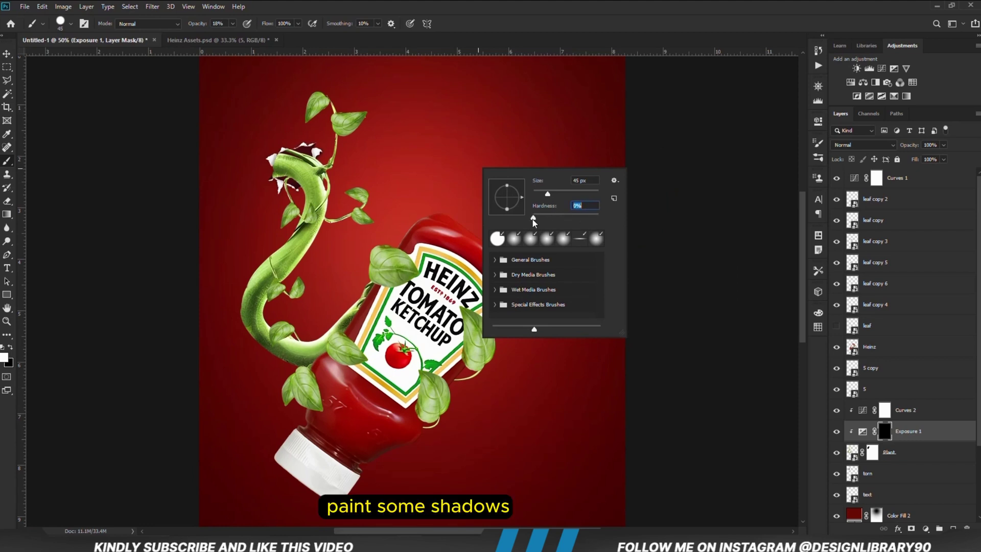
click(490, 28)
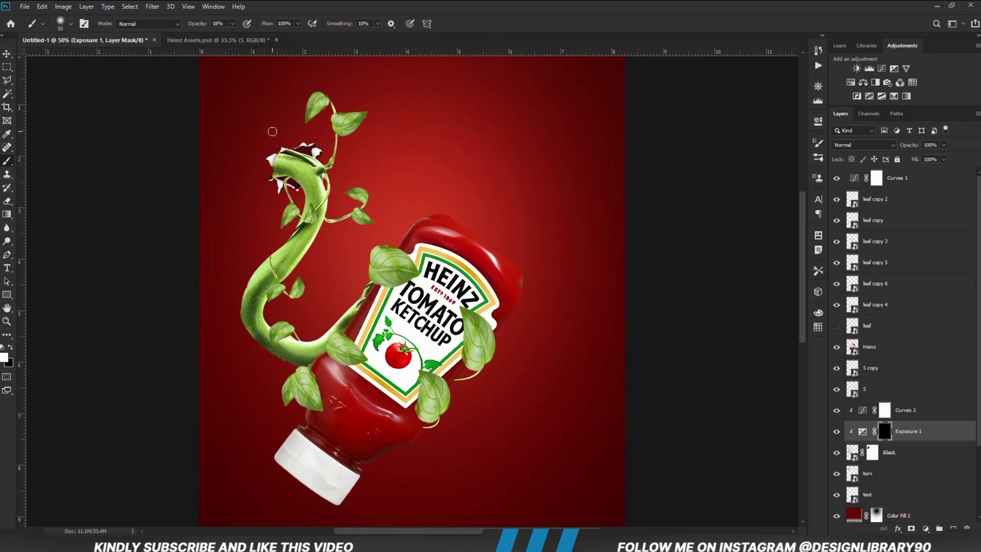
Step: Paint shadow onto the stem's end at the torn hole on the Exposure 1 mask with the soft white brush enlarged to 300 px
key(bracketright)
key(bracketright)
key(bracketright)
key(bracketright)
key(bracketright)
key(bracketright)
key(bracketright)
key(bracketright)
key(bracketright)
key(bracketright)
key(bracketright)
key(bracketright)
click(263, 151)
drag(256, 143, 245, 186)
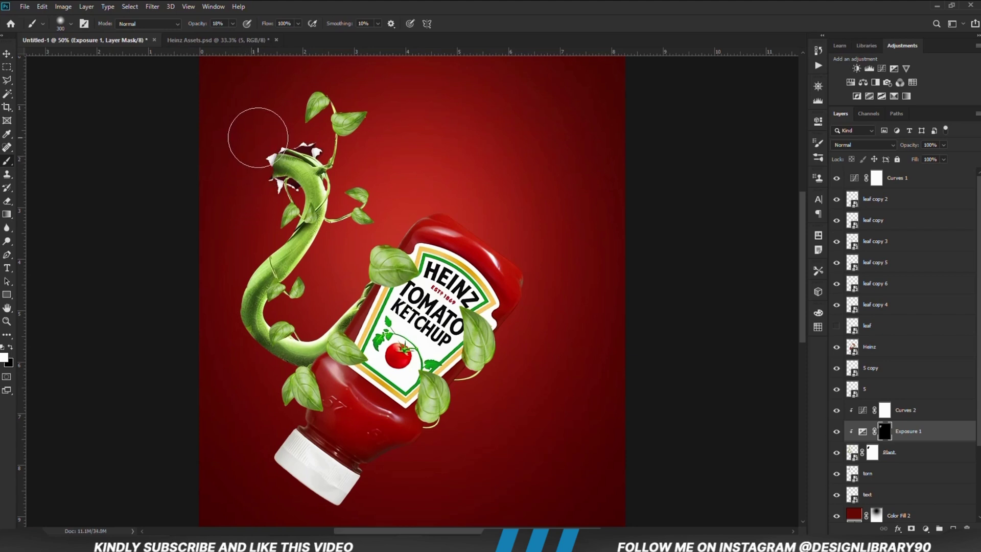
Step: Deepen the shadow at the torn hole with 45% brush opacity, then refine it with a 175 px brush at 16%
click(233, 24)
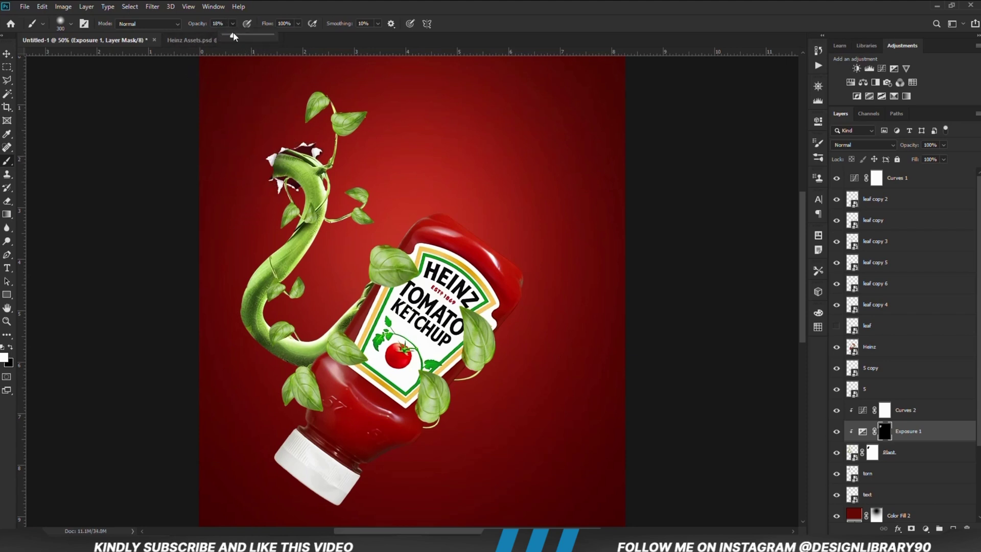
mouse_move(258, 134)
mouse_down()
mouse_move(265, 142)
mouse_move(251, 136)
mouse_up()
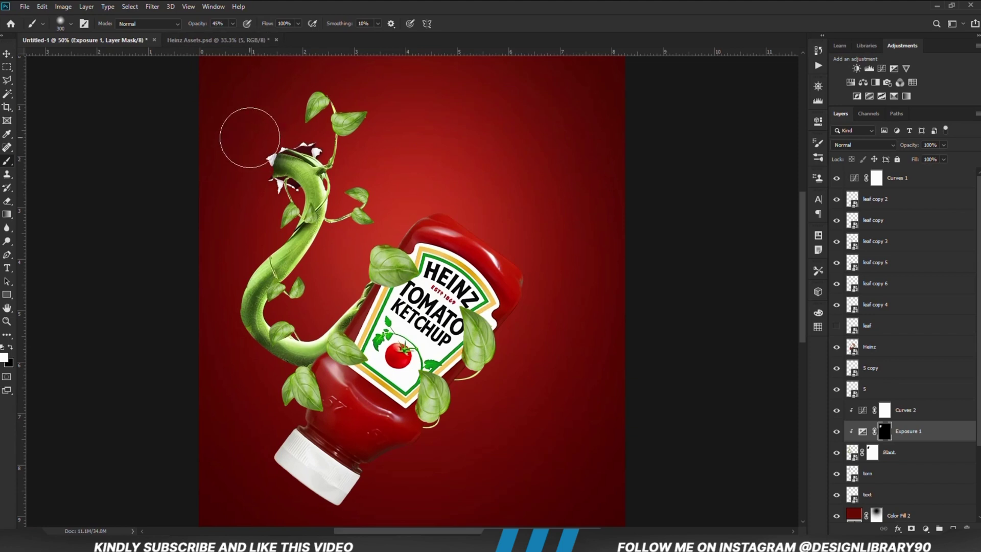
key(bracketleft)
key(bracketleft)
key(bracketleft)
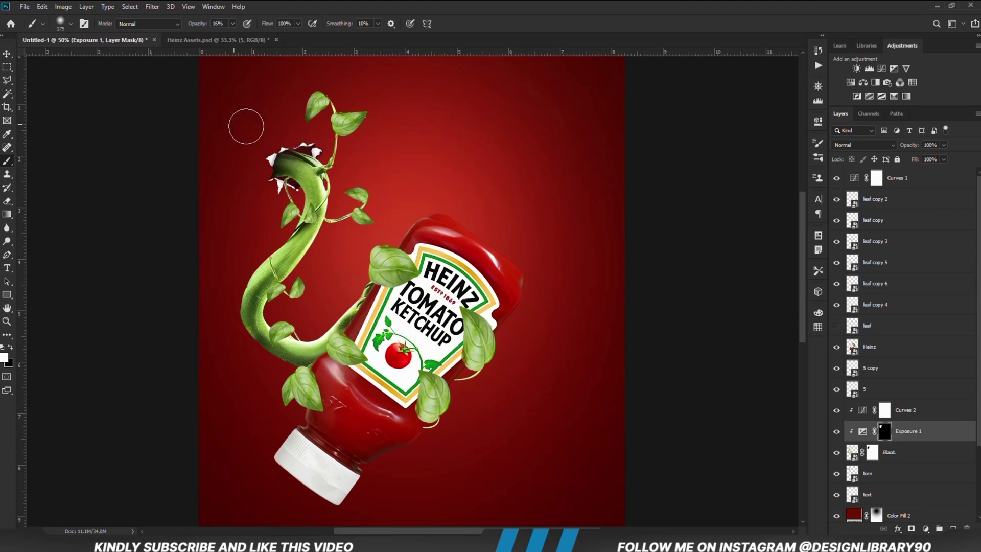
drag(247, 286, 225, 264)
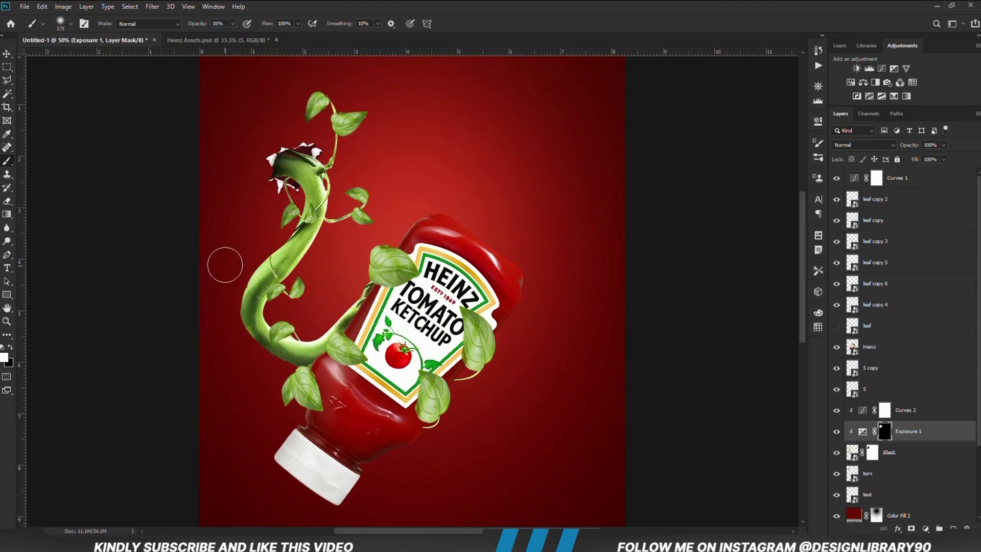
click(10, 348)
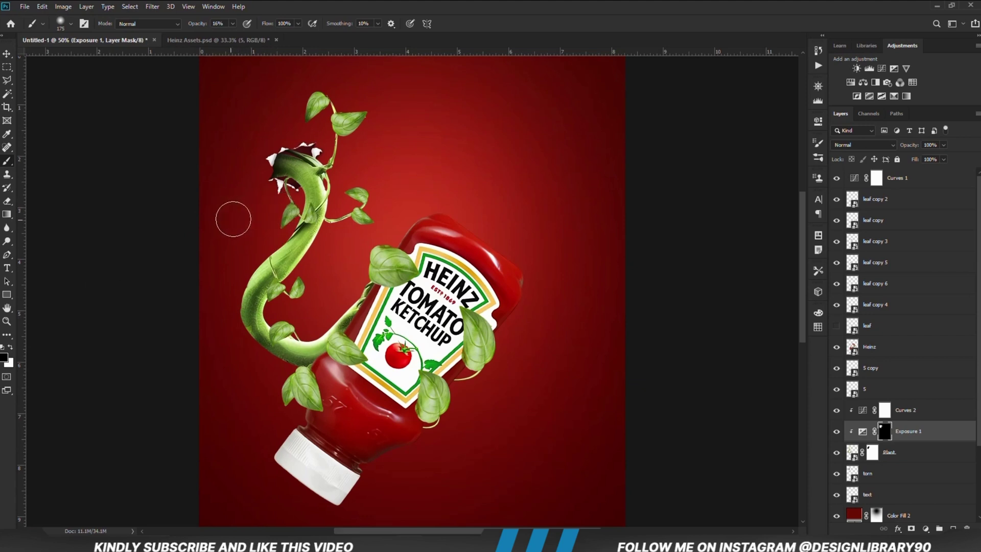
Step: Clip a new Exposure adjustment layer directly above the Plant layer, set its exposure to -3.89, and invert its mask
click(8, 54)
click(88, 141)
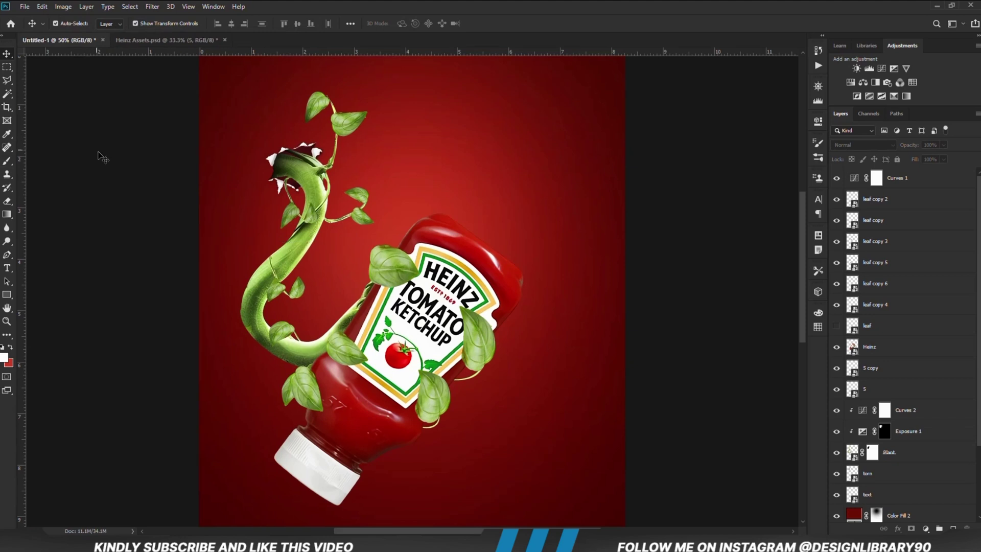
click(280, 252)
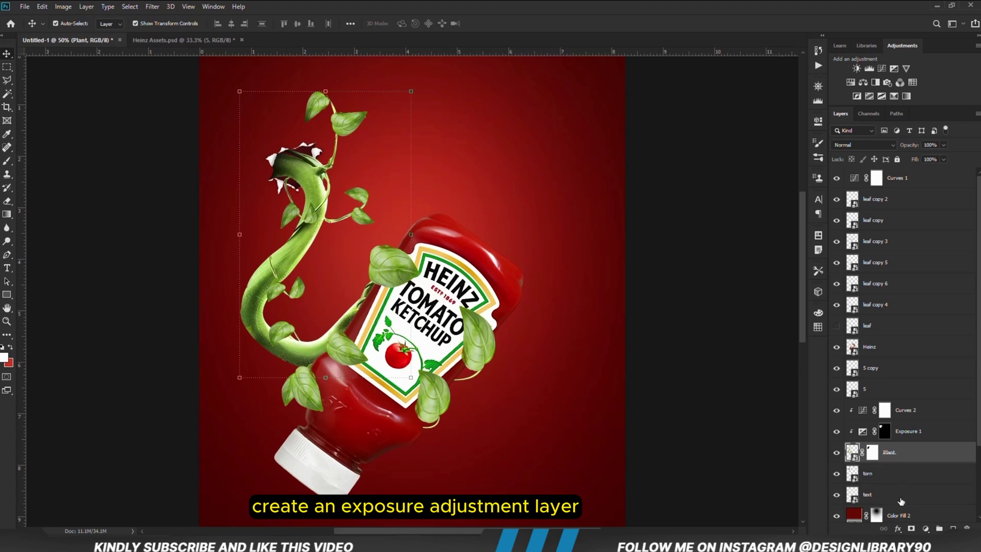
click(925, 529)
click(920, 405)
click(729, 292)
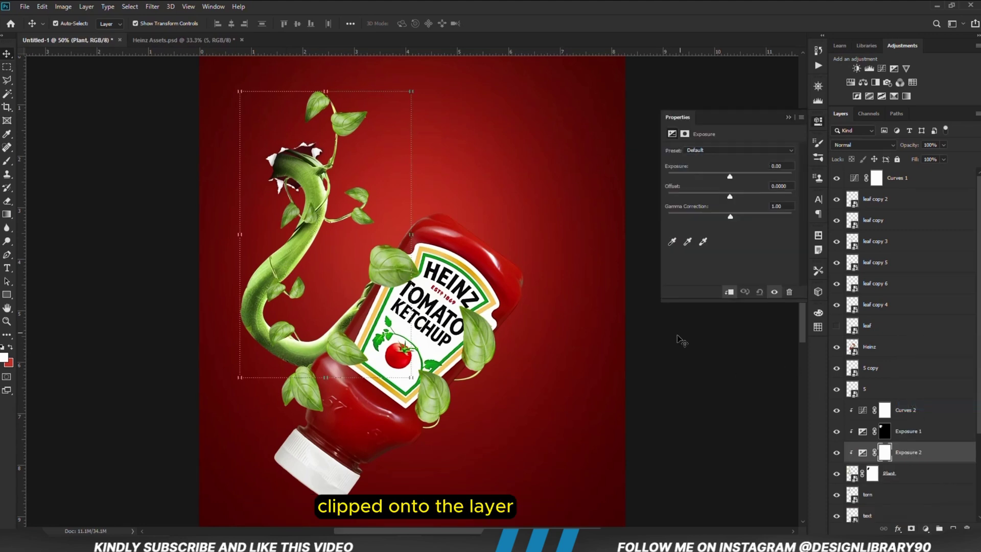
drag(723, 181, 694, 178)
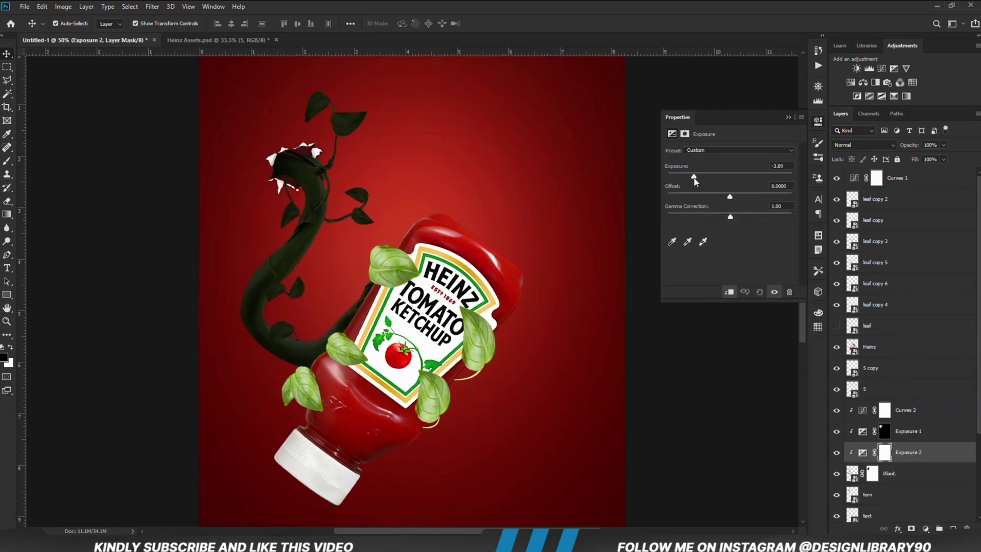
click(788, 118)
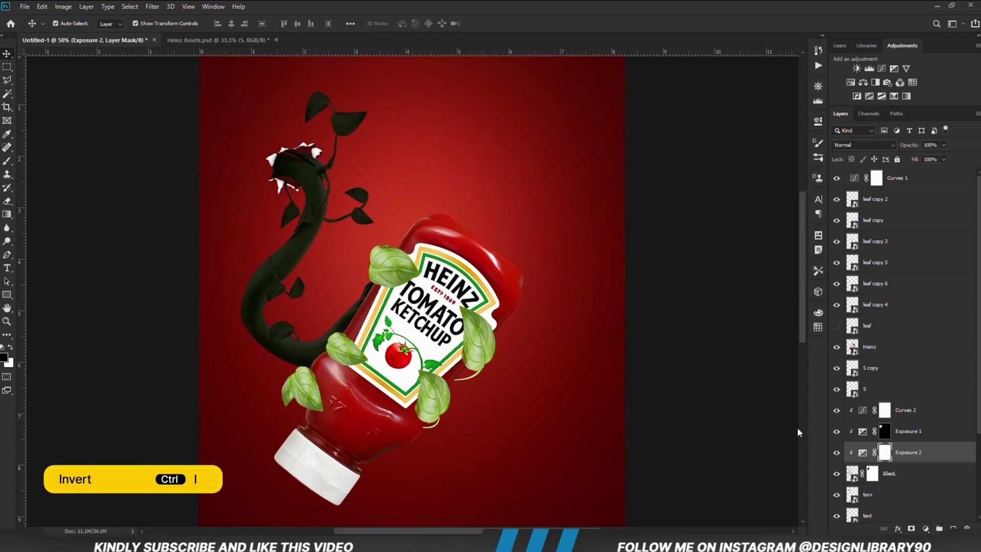
key(ctrl+i)
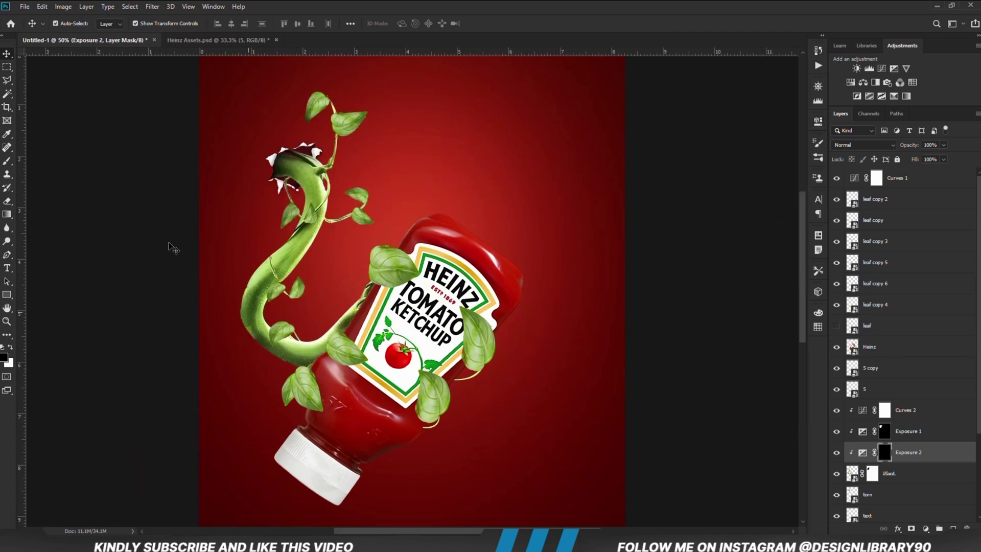
Step: Shade the outer edge of the plant stem on the Exposure 2 mask with a 250 px white brush at 14% opacity
right_click(7, 161)
click(51, 160)
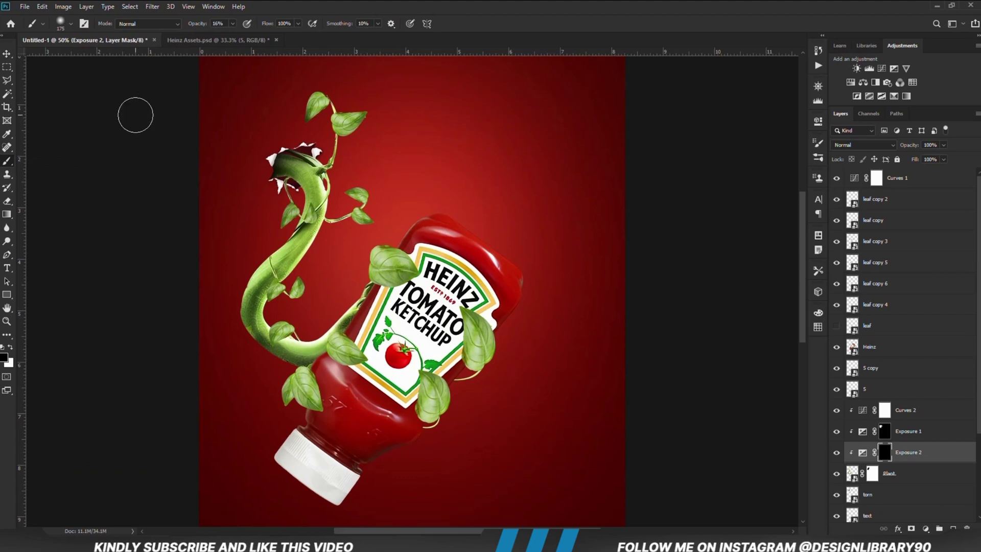
click(11, 346)
click(233, 23)
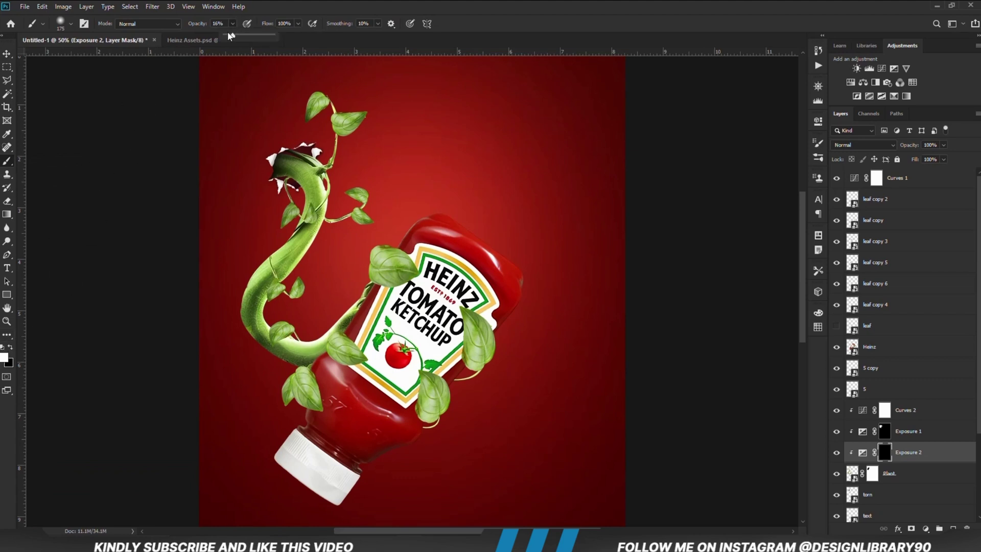
drag(232, 37, 233, 37)
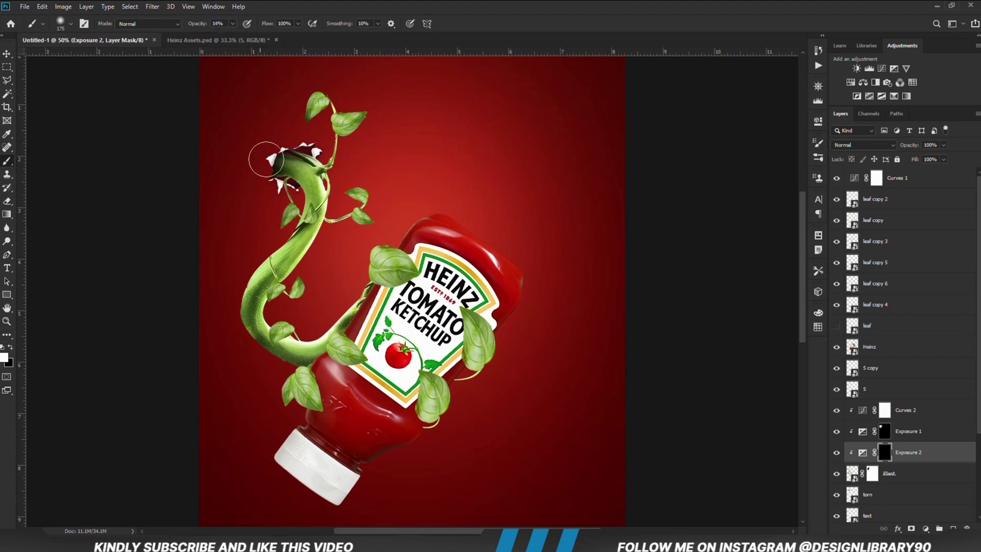
key(bracketright)
key(bracketright)
click(281, 201)
key(ctrl+z)
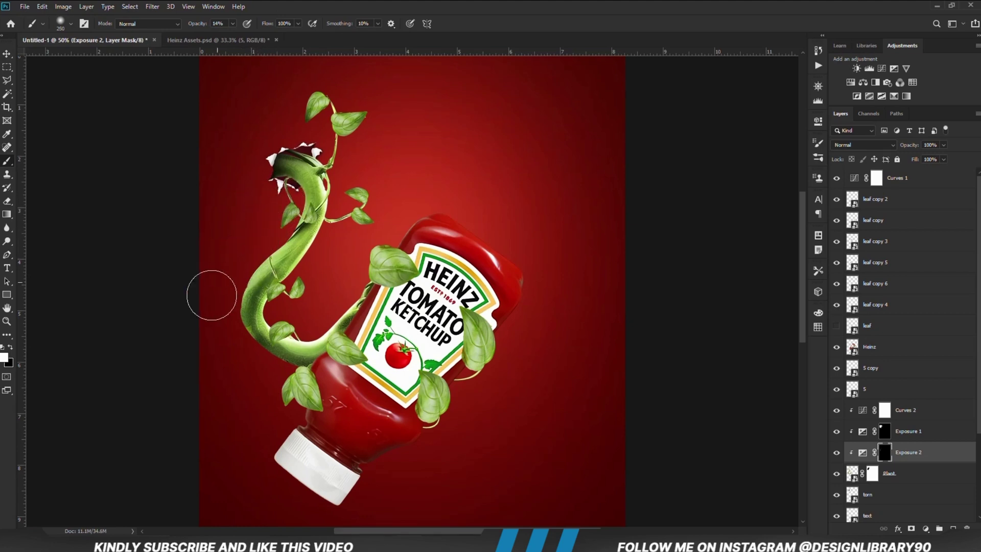
mouse_move(222, 271)
mouse_down()
mouse_move(225, 325)
mouse_move(268, 381)
mouse_move(292, 375)
mouse_move(205, 302)
mouse_up()
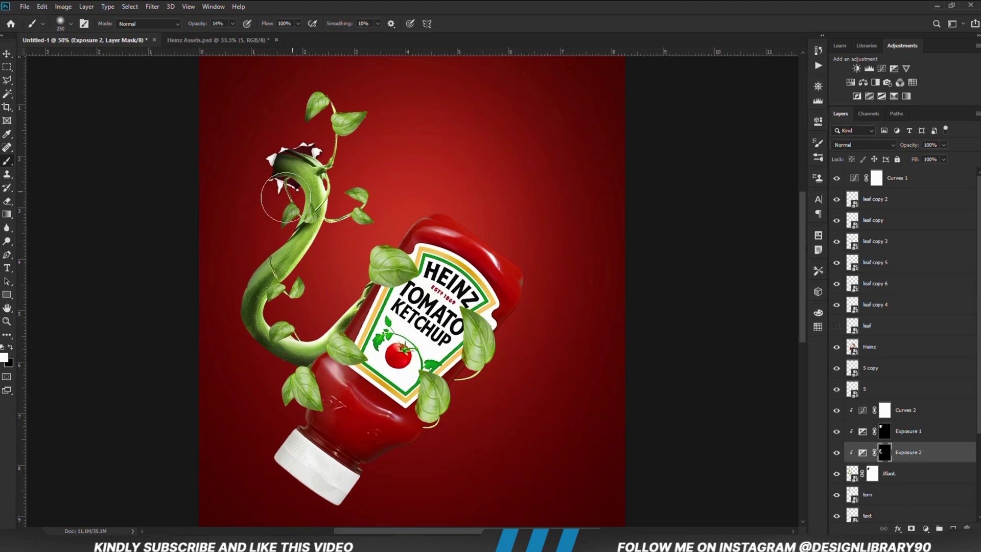
Step: Add finer shading to the stem on the Exposure 2 mask with the brush reduced to 70 px and 9% opacity
key(bracketleft)
key(bracketleft)
click(232, 24)
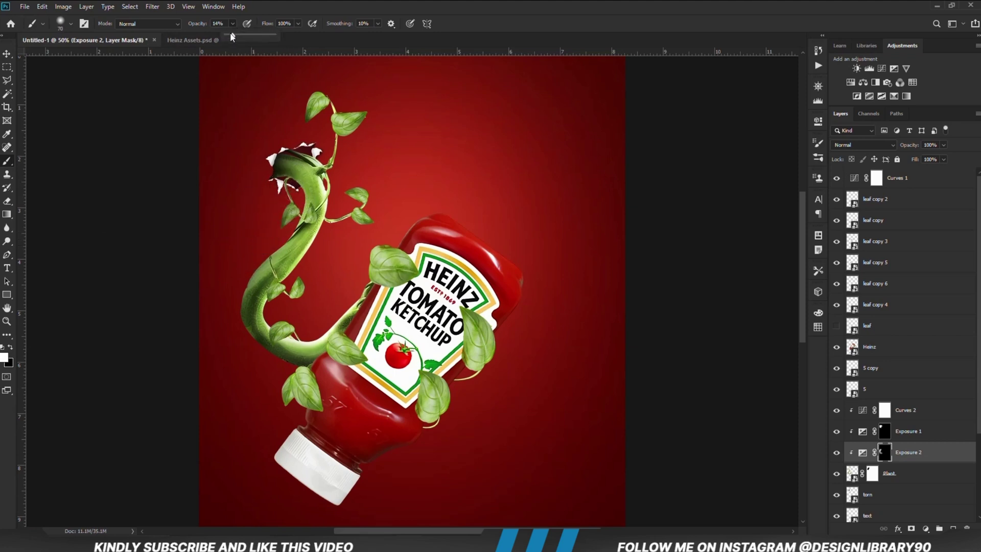
click(255, 4)
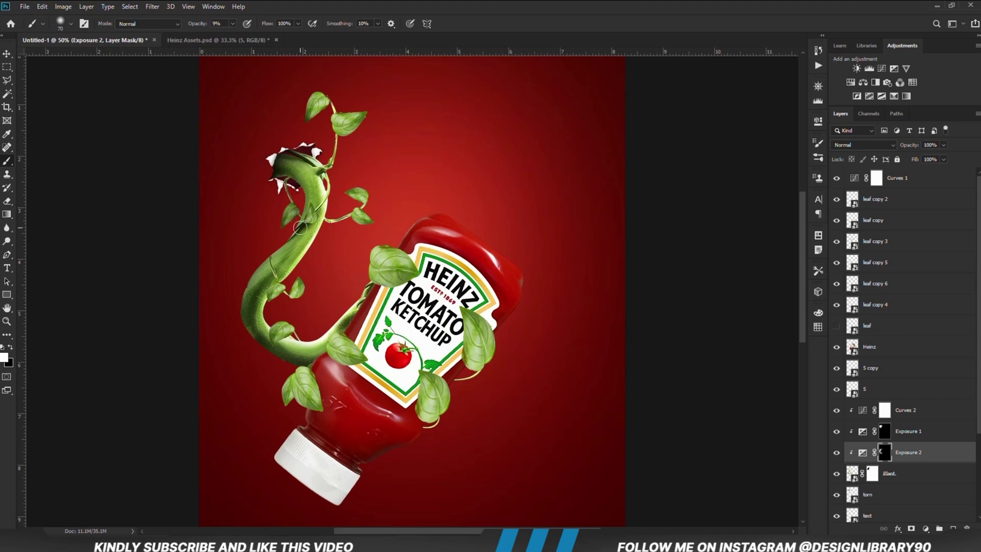
Step: Clip another Exposure adjustment layer above Exposure 2, set its exposure to +2.33, and invert its mask
click(926, 528)
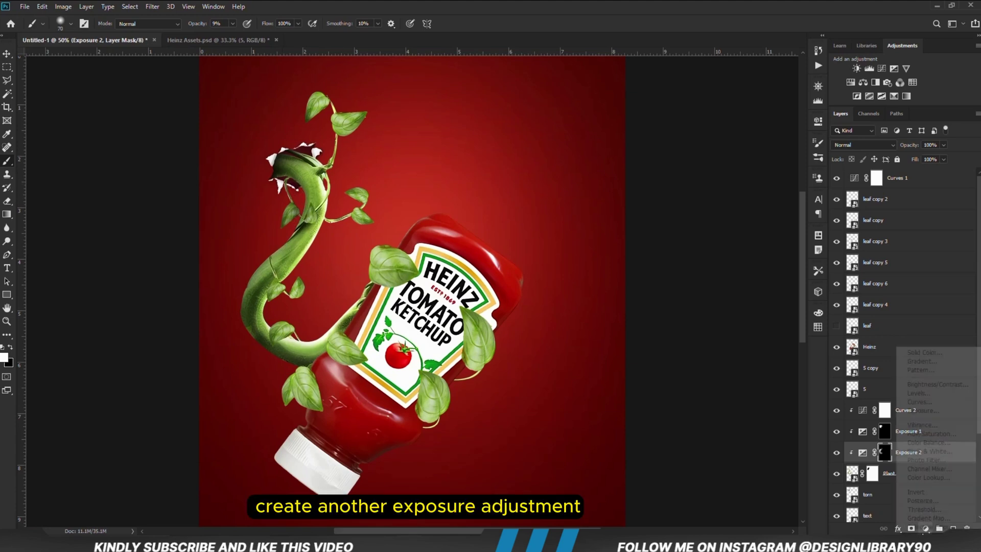
click(915, 414)
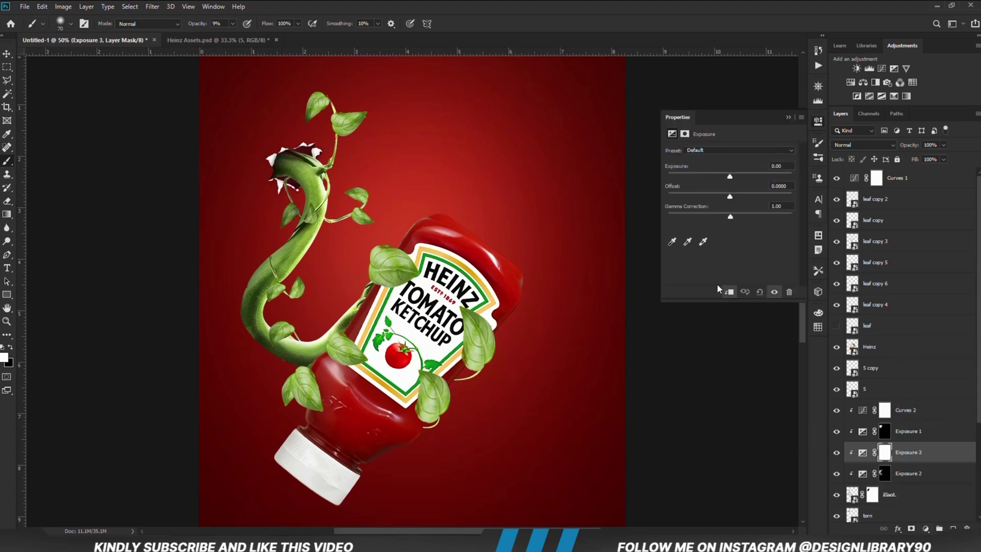
drag(730, 177, 752, 177)
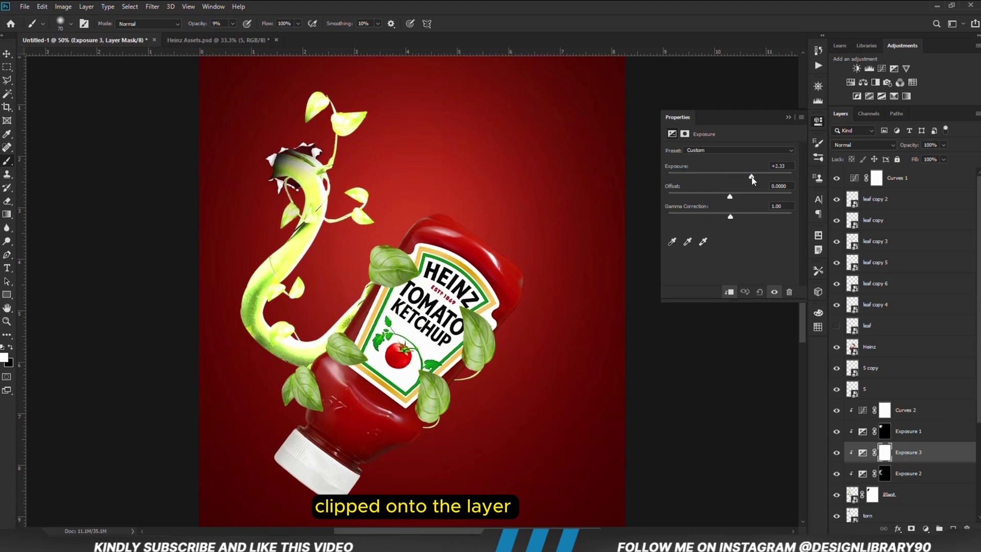
click(788, 117)
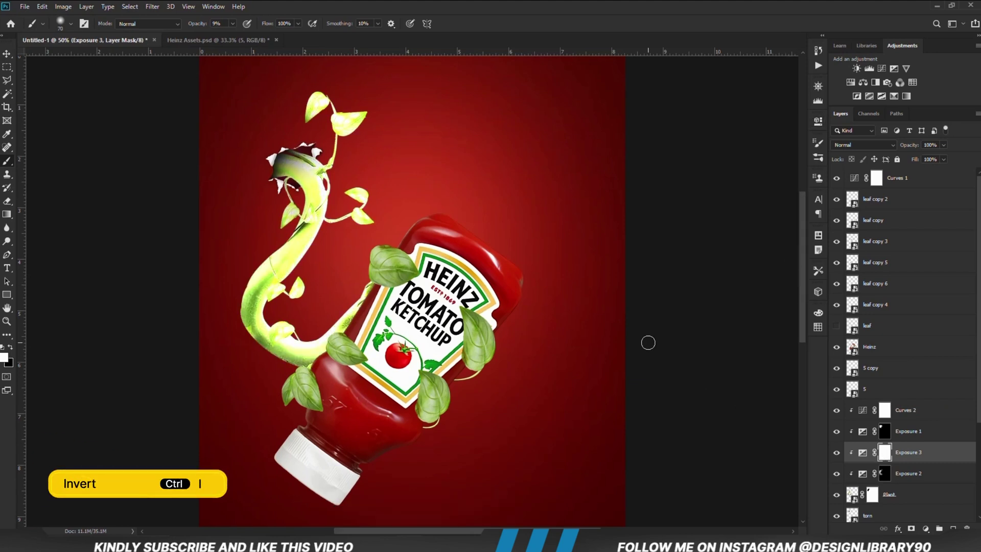
key(ctrl+i)
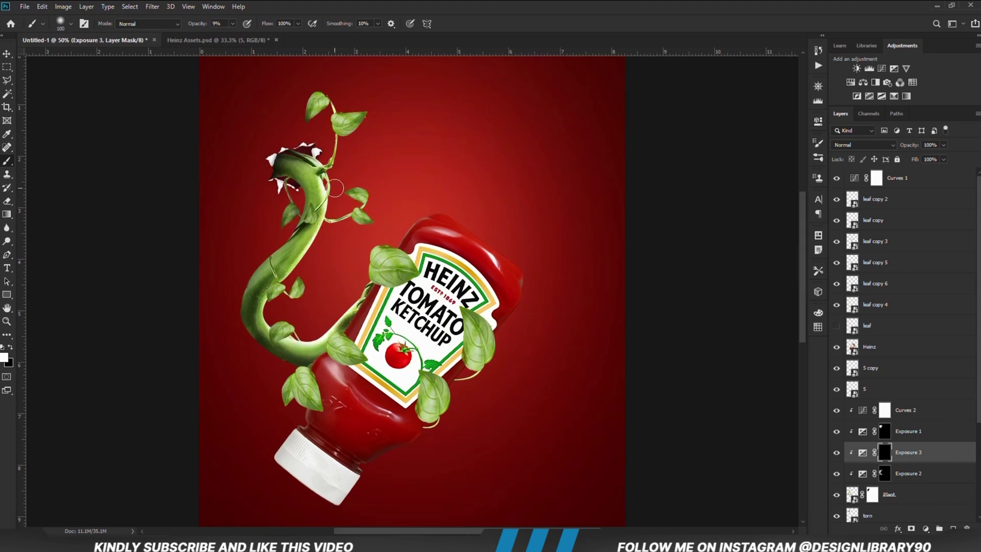
Step: Paint highlights on the plant on the Exposure 3 mask with a 150 px brush, comparing the result with the layer hidden and shown
key(bracketright)
key(bracketright)
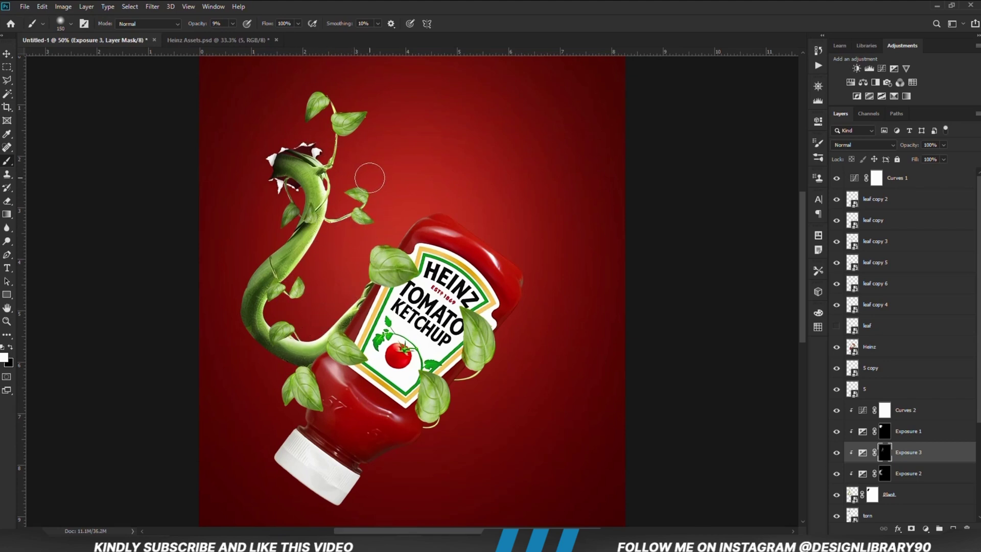
click(837, 453)
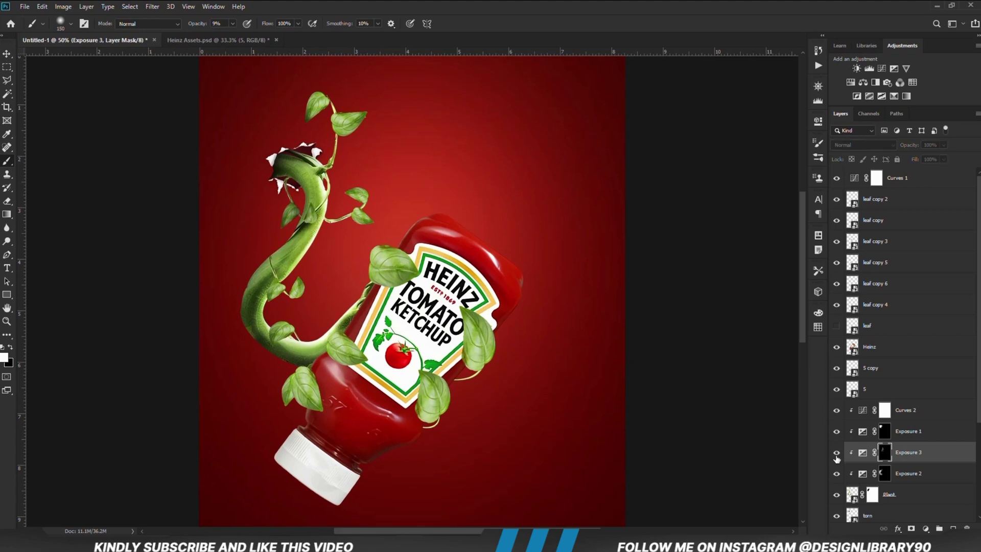
click(837, 453)
Step: Clip a darkening Exposure adjustment layer above Exposure 3 with exposure at -3.89, and invert its mask
click(925, 528)
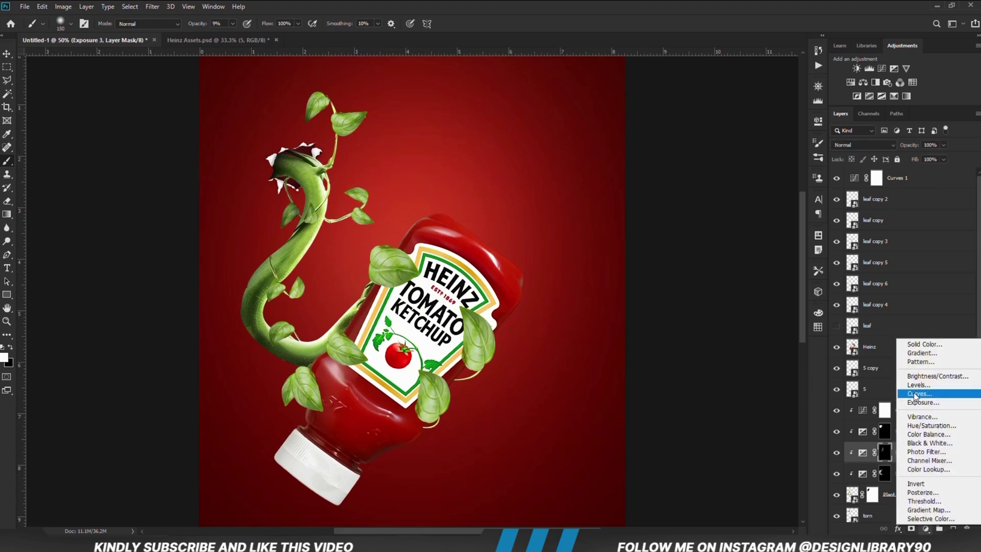
click(915, 399)
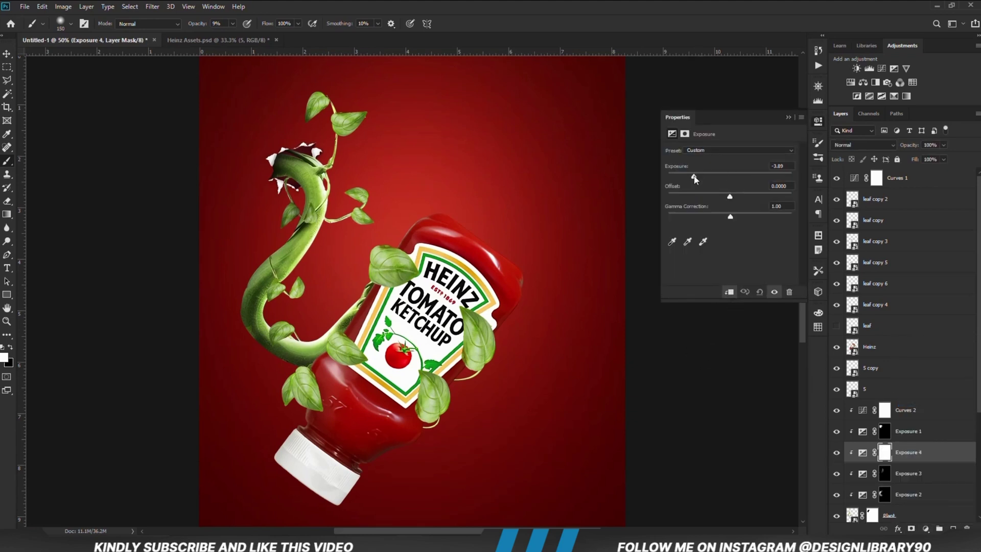
click(788, 118)
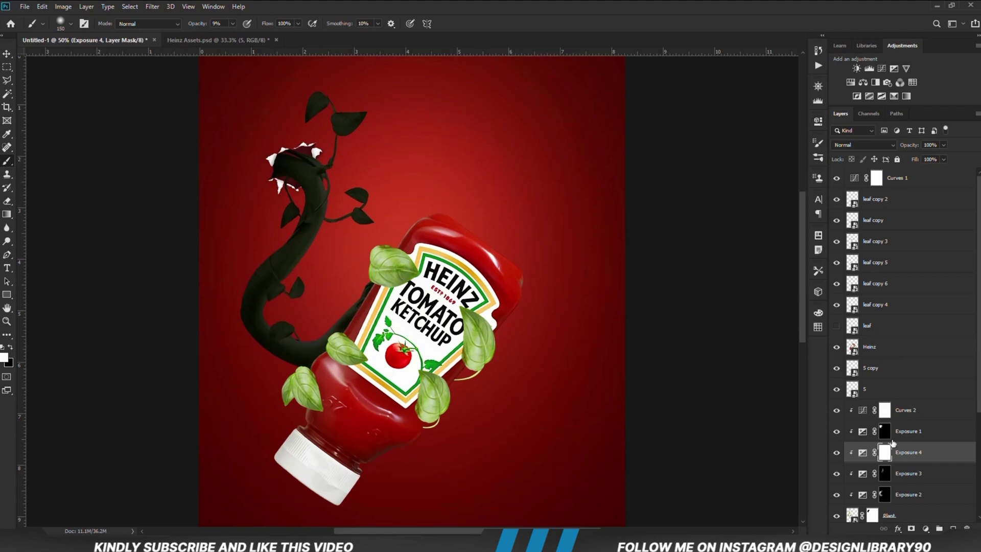
key(ctrl+i)
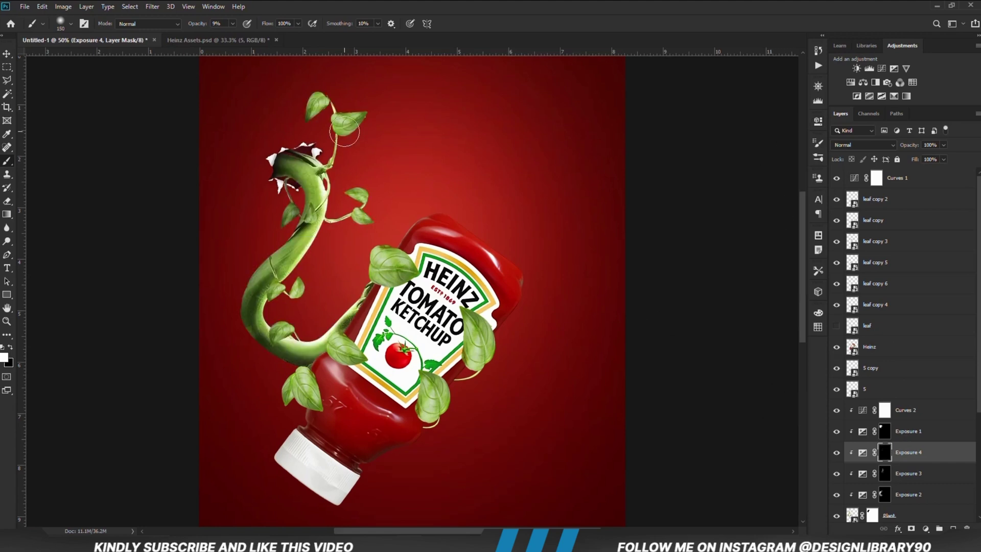
Step: Paint soft shadows along the plant stem on the Exposure 4 mask, comparing the result with the layer hidden and shown
mouse_move(325, 149)
mouse_down()
mouse_move(285, 85)
mouse_move(307, 92)
mouse_move(238, 164)
mouse_move(237, 290)
mouse_move(282, 232)
mouse_move(236, 282)
mouse_move(251, 254)
mouse_move(249, 283)
mouse_move(281, 293)
mouse_move(300, 316)
mouse_move(283, 314)
mouse_move(305, 323)
mouse_move(372, 240)
mouse_move(344, 258)
mouse_move(354, 252)
mouse_move(333, 307)
mouse_move(369, 292)
mouse_move(353, 319)
mouse_up()
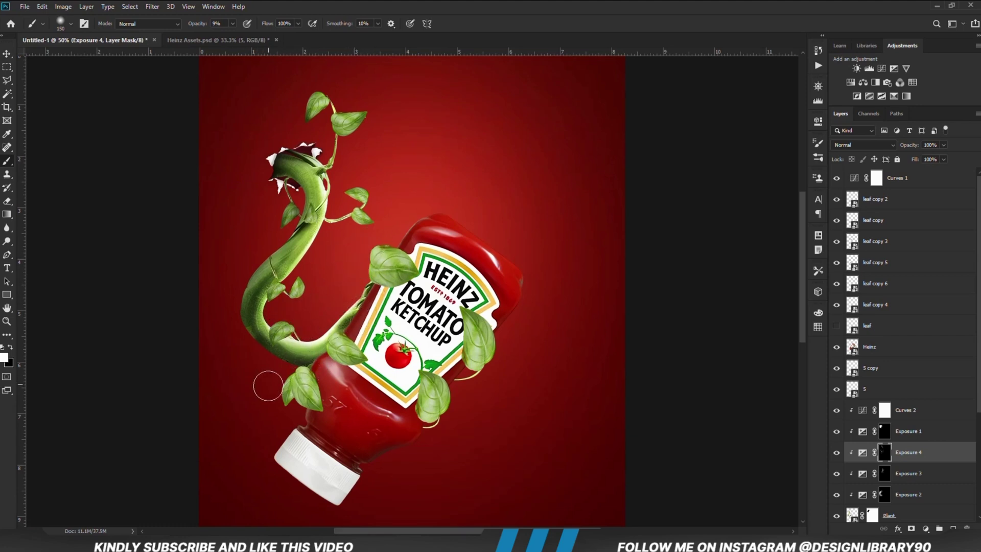
click(836, 454)
click(836, 453)
Step: Clip one more Exposure adjustment layer above Exposure 4, lower its exposure until the plant is nearly black, and invert its mask
click(924, 527)
click(917, 401)
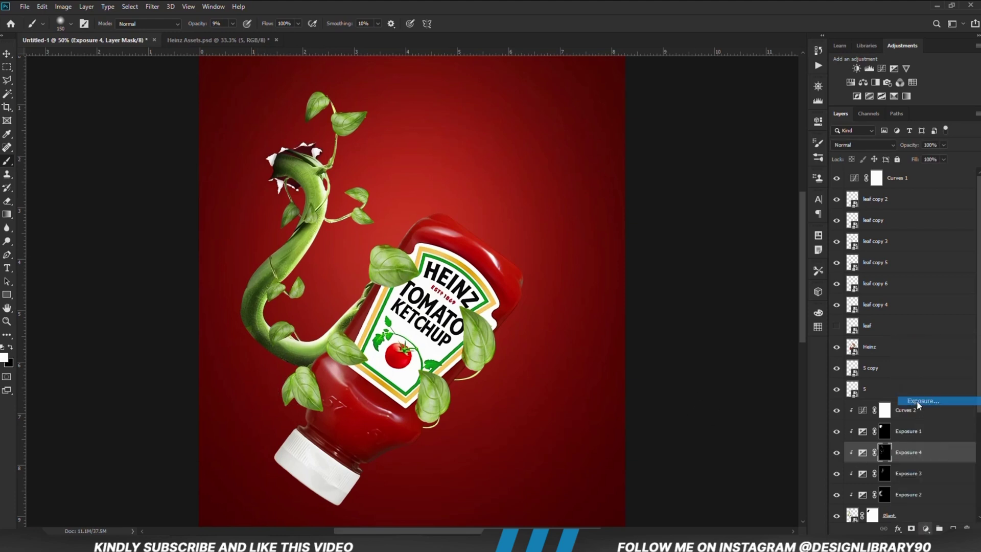
drag(730, 177, 701, 178)
click(789, 118)
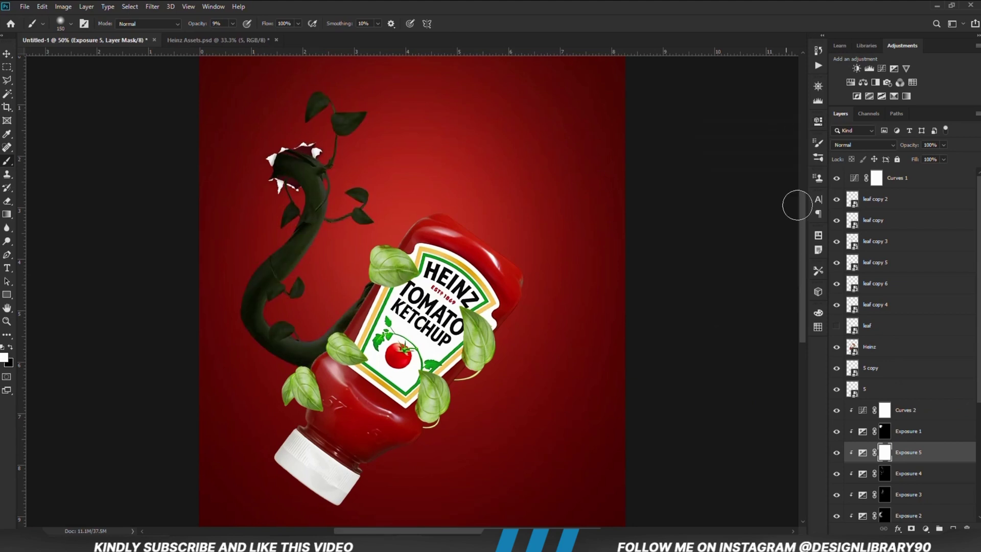
key(ctrl+i)
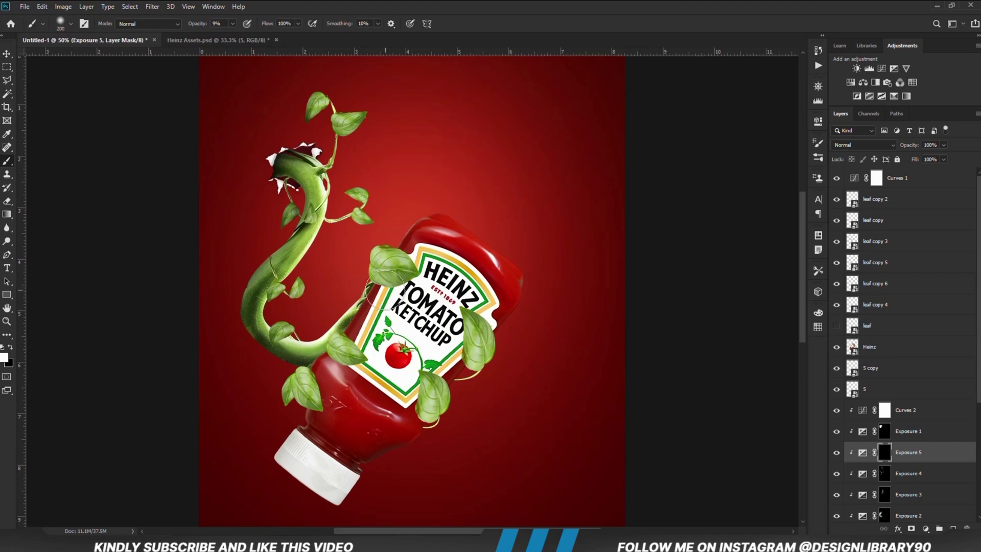
Step: Paint a shadow with a 200 px brush at 23% opacity on the Exposure 5 mask where the stem meets the bottle, comparing it hidden and shown
key(bracketright)
key(bracketright)
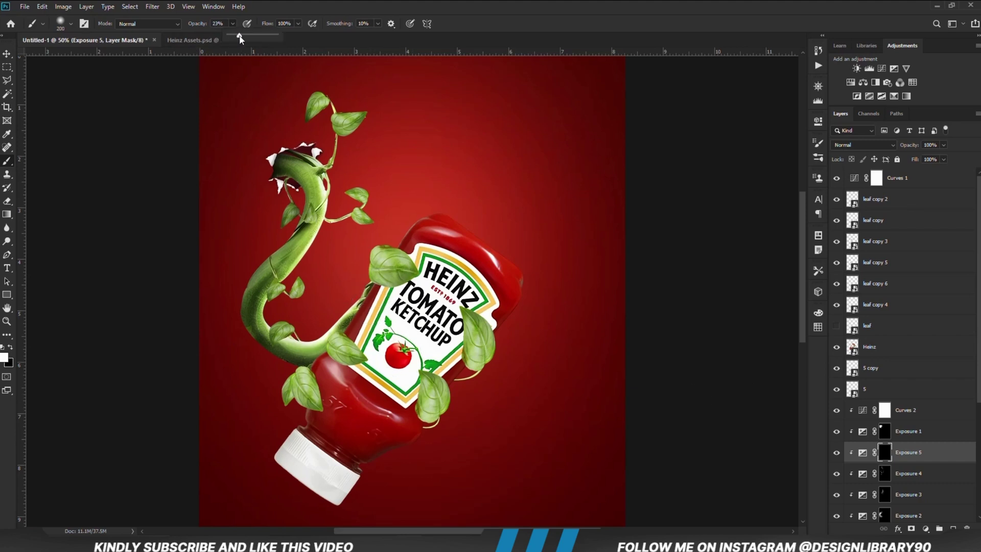
click(267, 5)
mouse_move(386, 301)
mouse_down()
mouse_move(344, 356)
mouse_move(315, 376)
mouse_move(332, 362)
mouse_move(322, 382)
mouse_move(345, 360)
mouse_up()
mouse_move(387, 297)
mouse_down()
mouse_move(321, 370)
mouse_move(326, 377)
mouse_move(306, 388)
mouse_up()
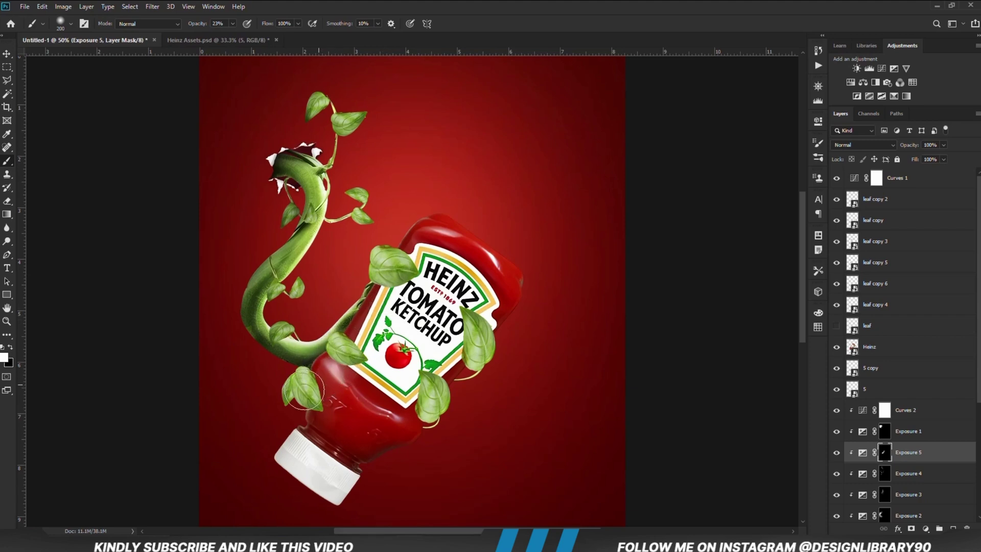
click(835, 454)
click(834, 454)
key(v)
click(73, 165)
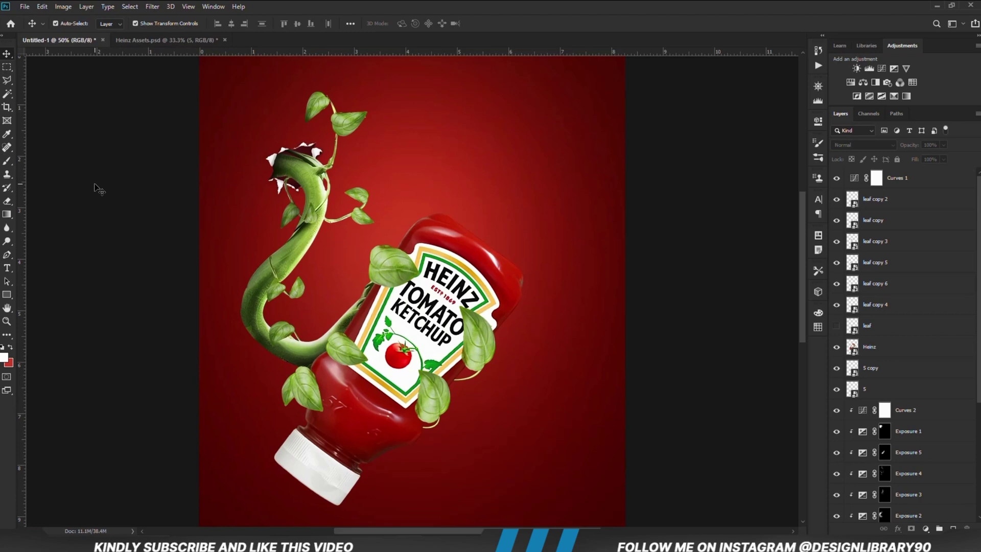
Step: Duplicate the small tendril beneath the leaf on the bottle's right side and place the copy, rotated, under the plant stem's lower bend
click(478, 379)
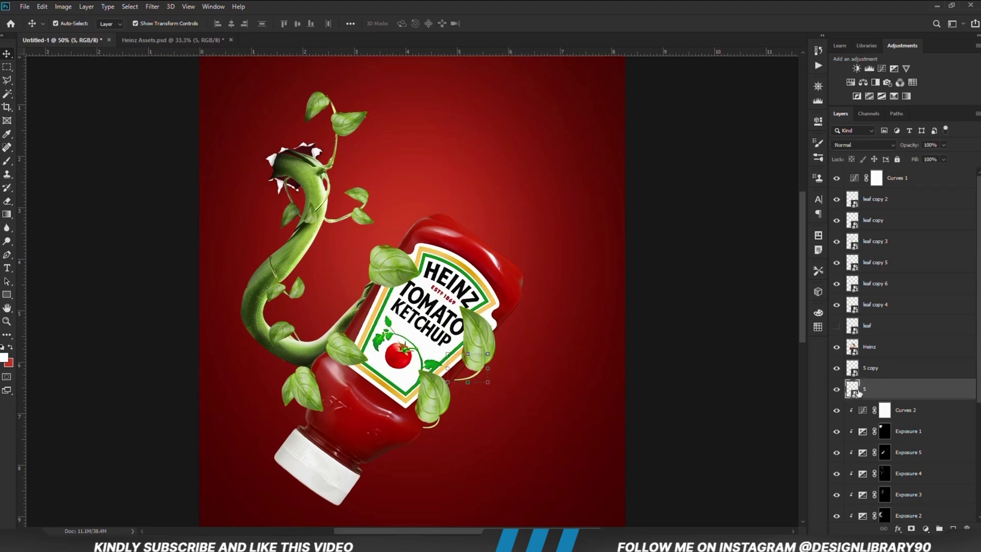
key(ctrl+j)
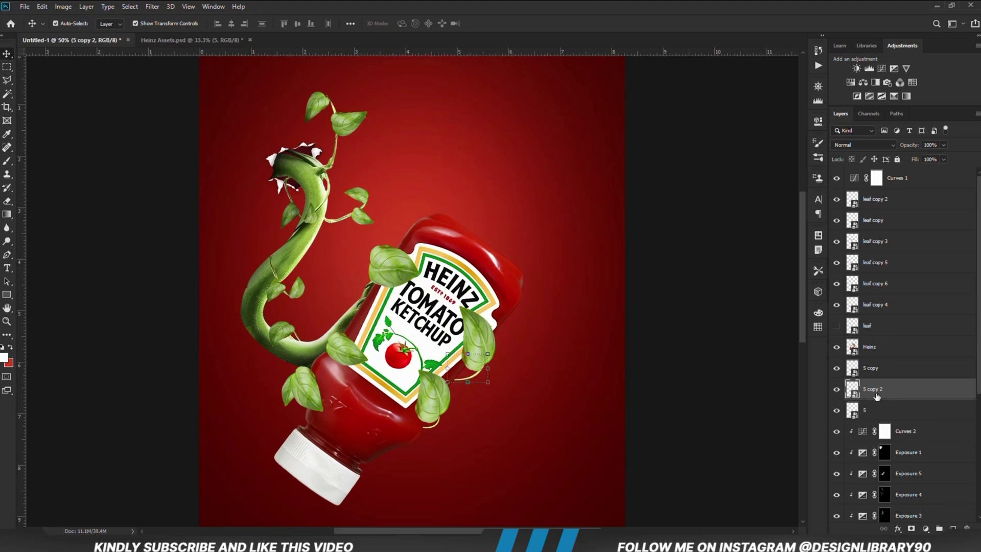
key(ctrl+t)
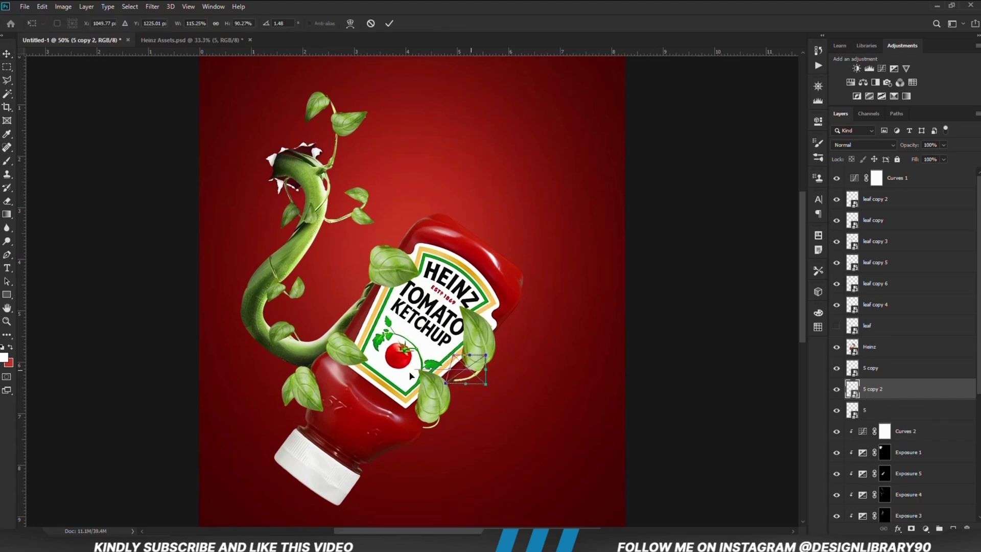
drag(477, 367, 285, 385)
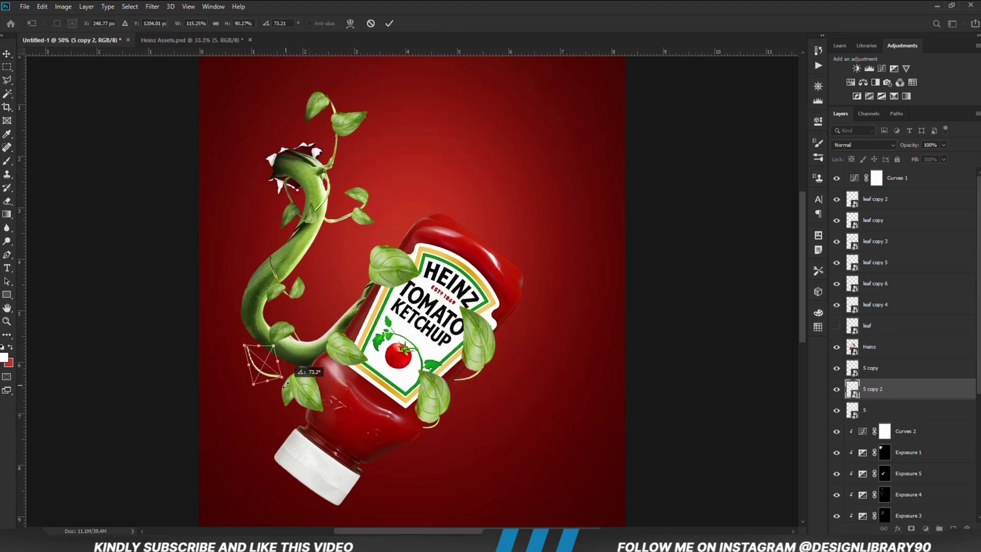
right_click(263, 363)
click(289, 492)
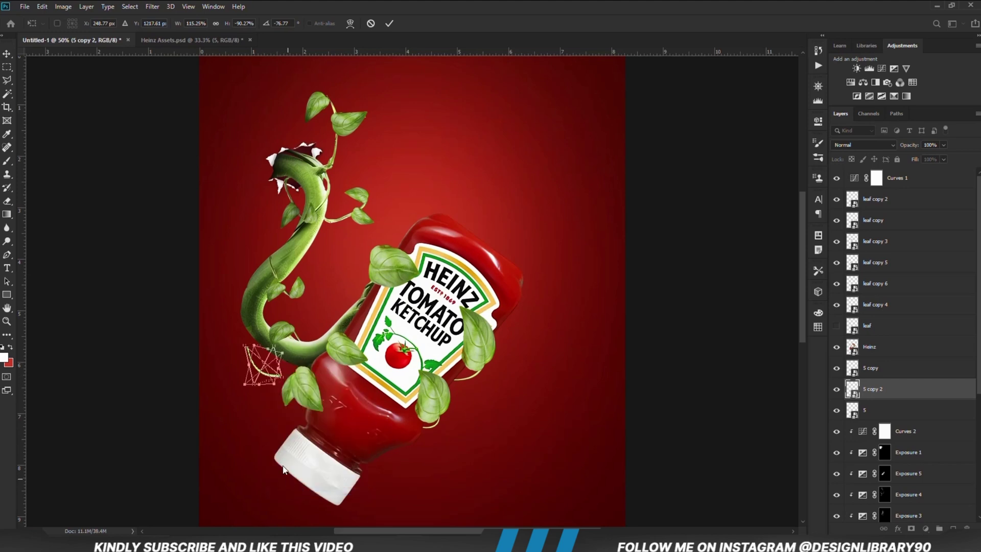
key(ctrl+z)
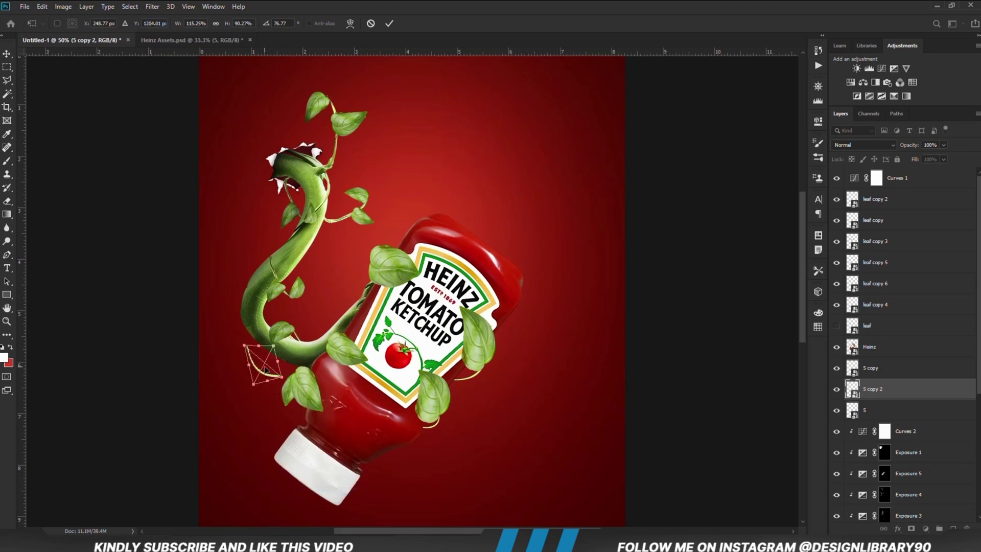
Step: Scale the tendril copy down to about half its size and rotate it so it arcs downward from the stem
drag(237, 380, 295, 378)
key(Return)
click(176, 373)
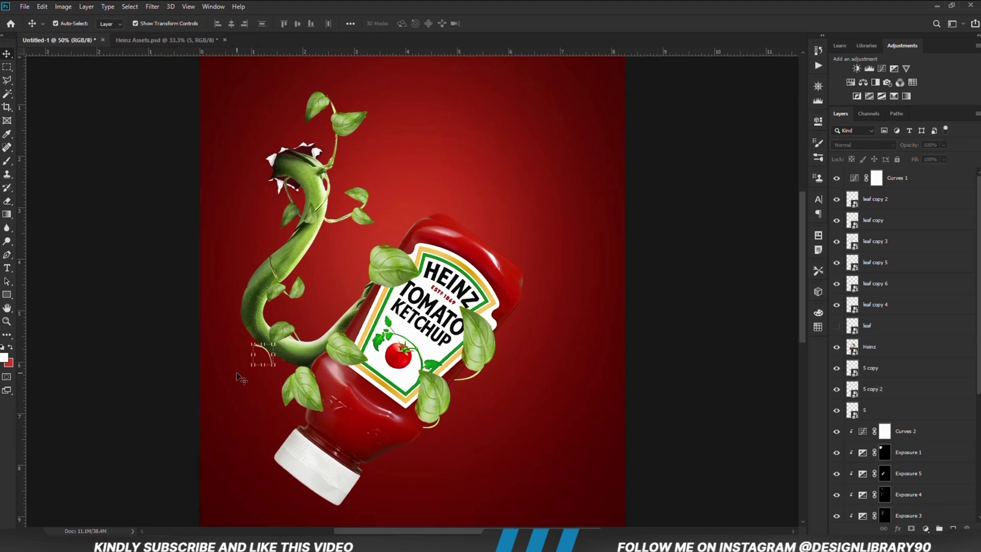
Step: Move the tendril copy into the gap between the stem's underside and the leaf on the bottle's lower left
click(269, 350)
click(267, 350)
click(265, 350)
click(257, 346)
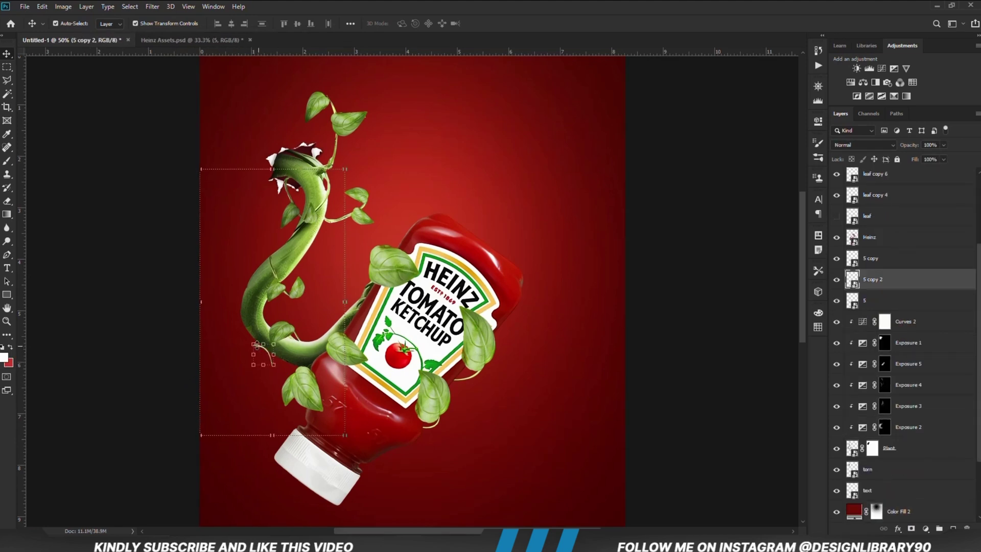
click(270, 356)
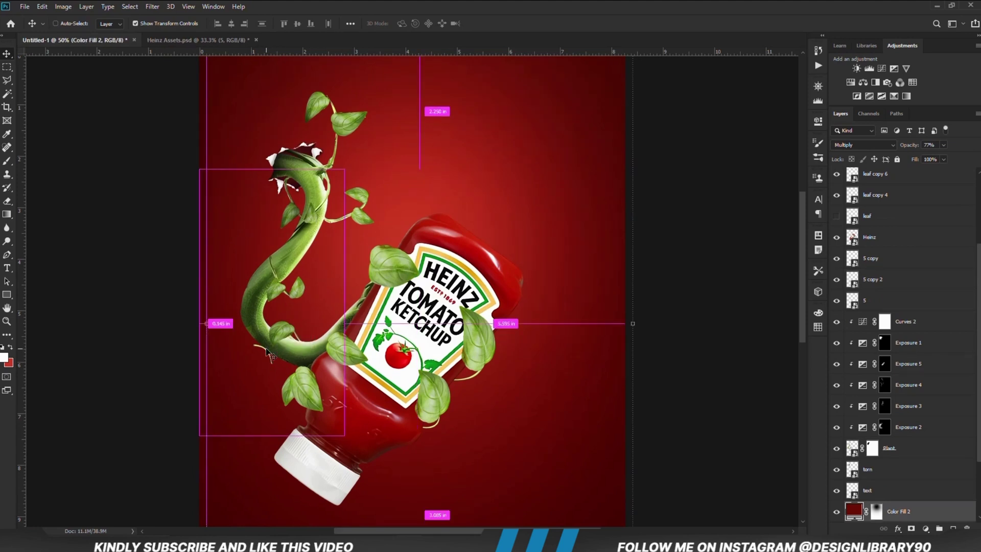
click(258, 348)
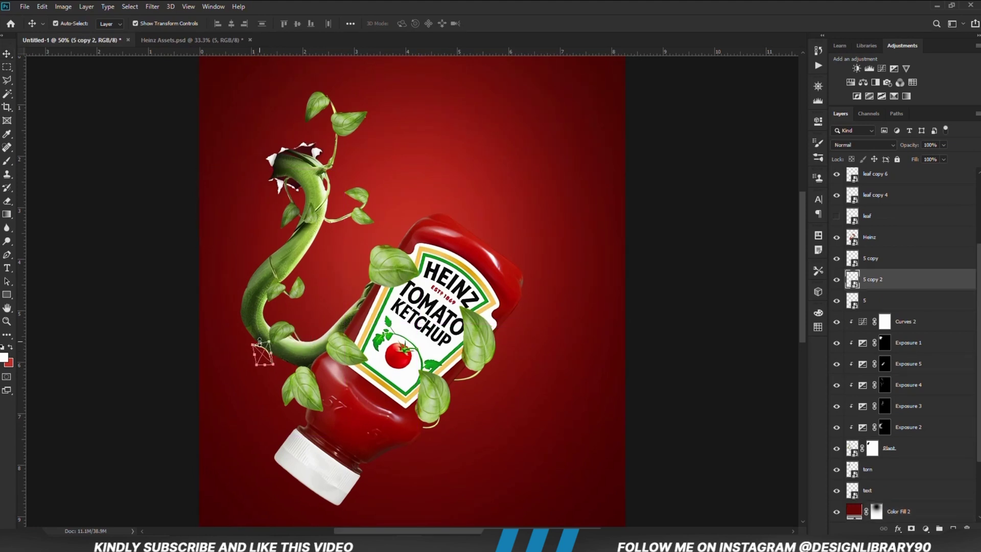
key(ctrl+t)
drag(262, 356, 309, 357)
key(Return)
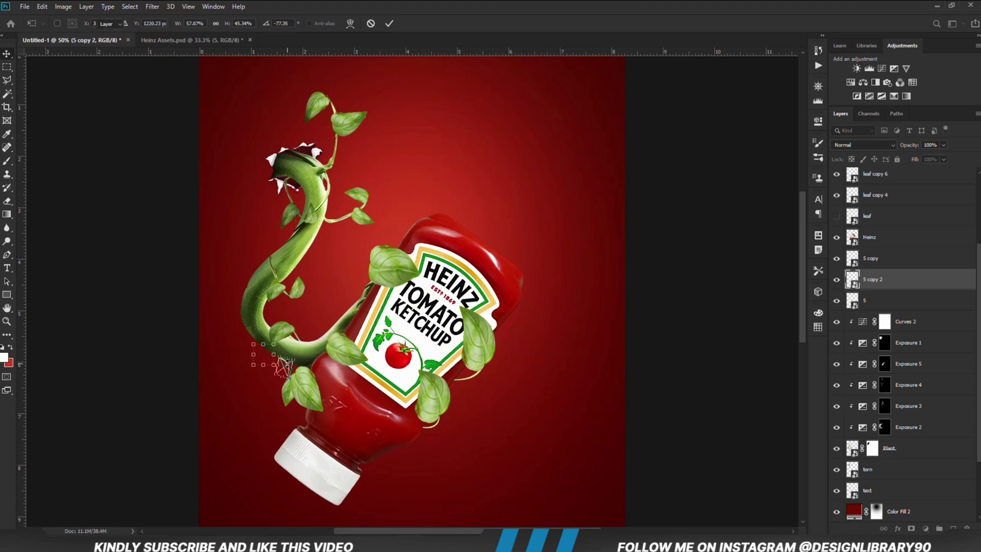
key(Return)
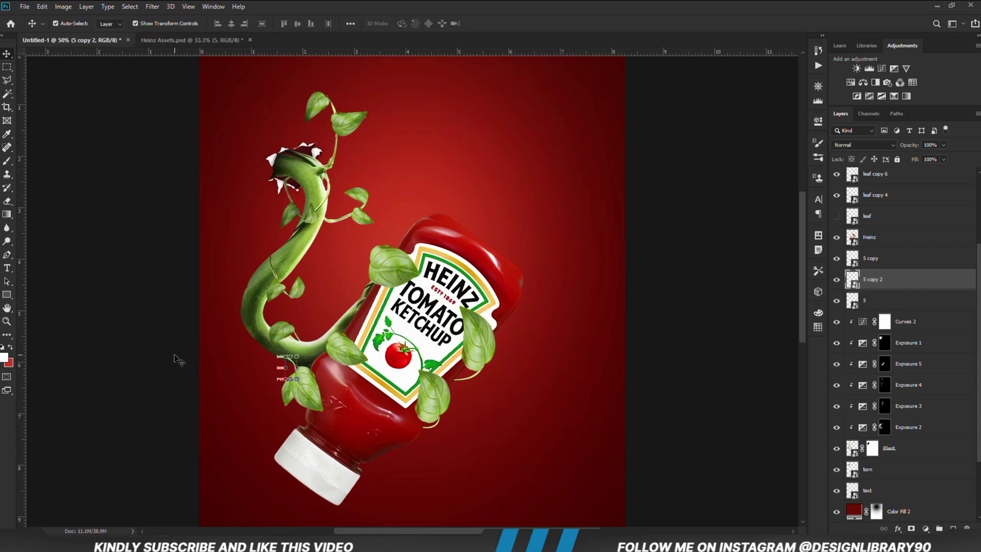
click(166, 377)
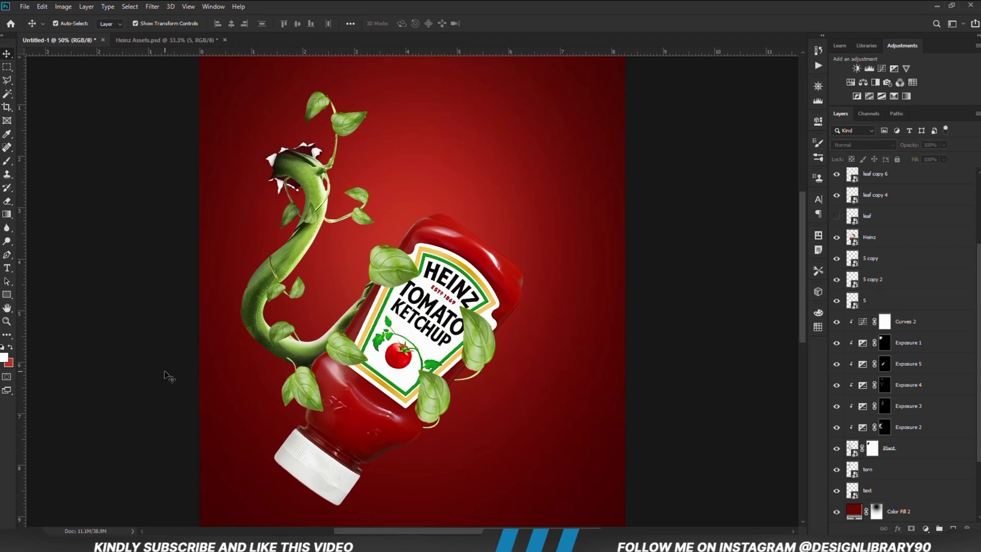
Step: Warp the tendril copy so it curves from the stem down into the leaf on the bottle's lower left
click(300, 370)
key(ctrl+t)
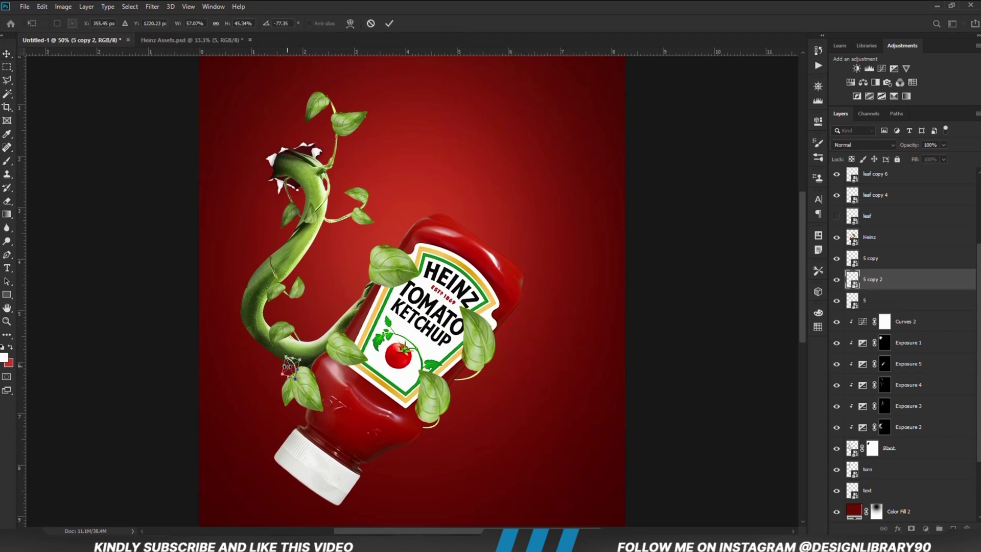
right_click(287, 367)
click(307, 440)
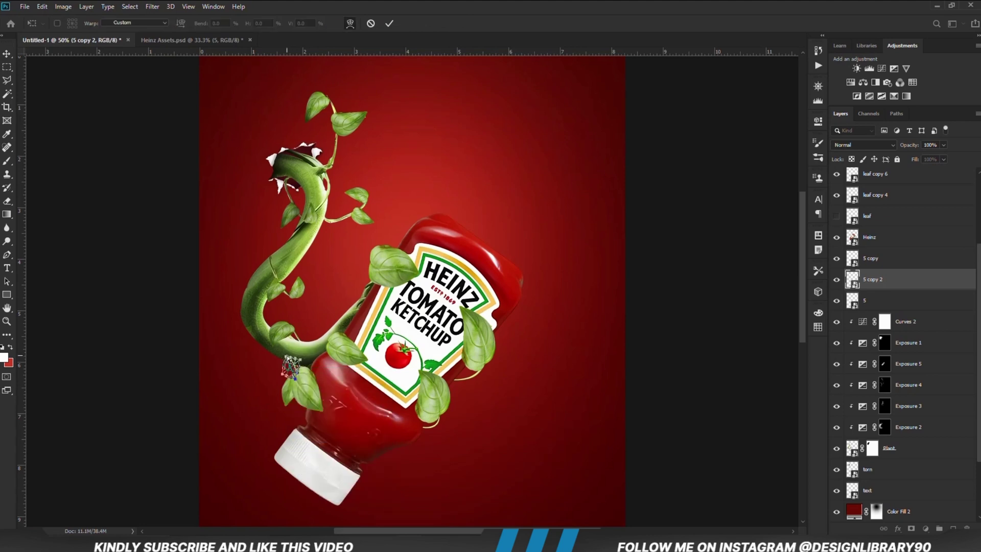
drag(285, 356, 287, 362)
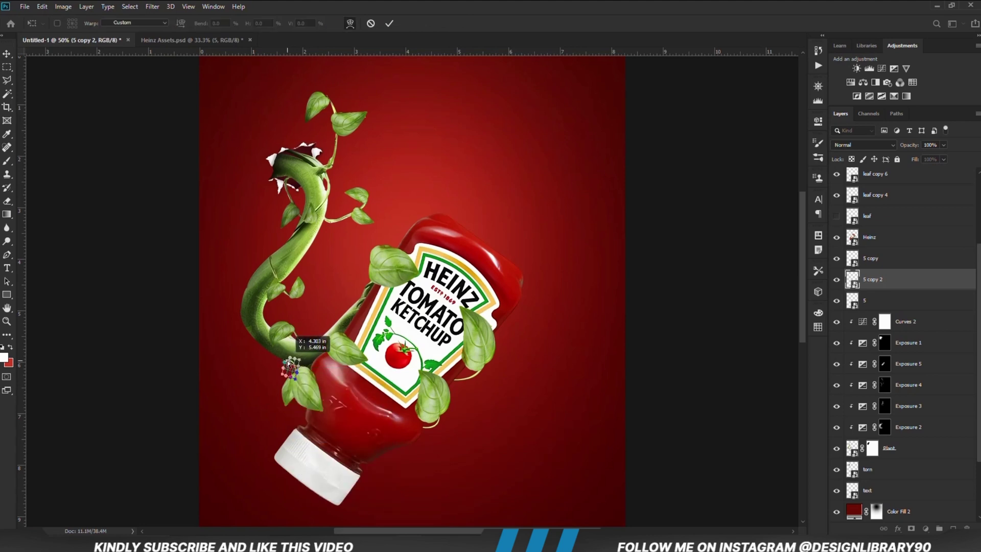
key(Return)
click(213, 370)
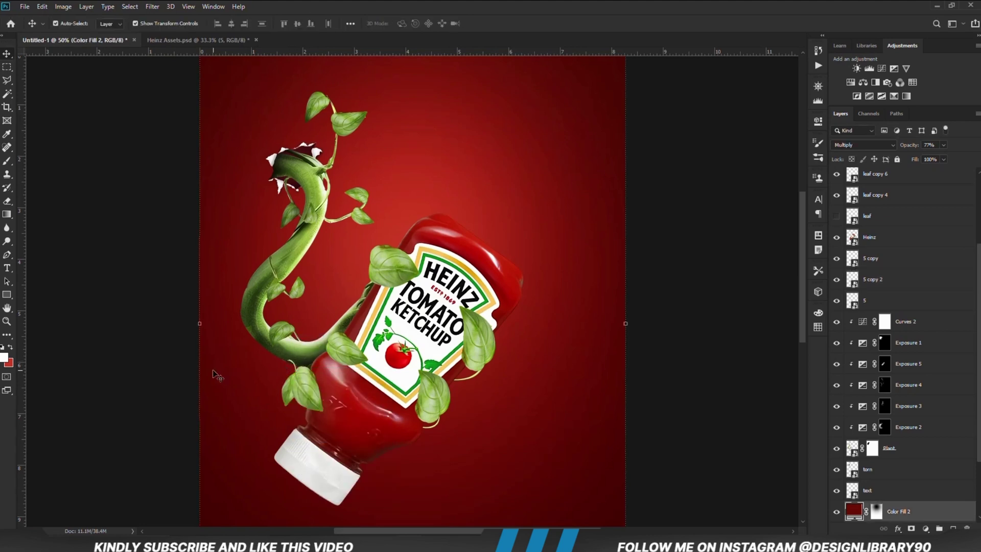
Step: Refine the warp of the tendril copy where it joins the stem's underside
click(291, 366)
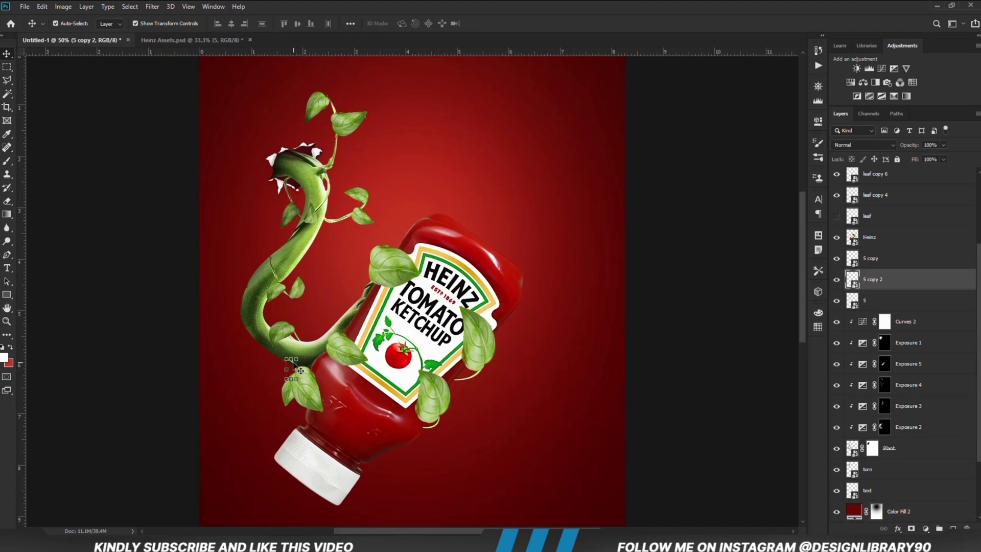
key(ctrl+t)
right_click(289, 364)
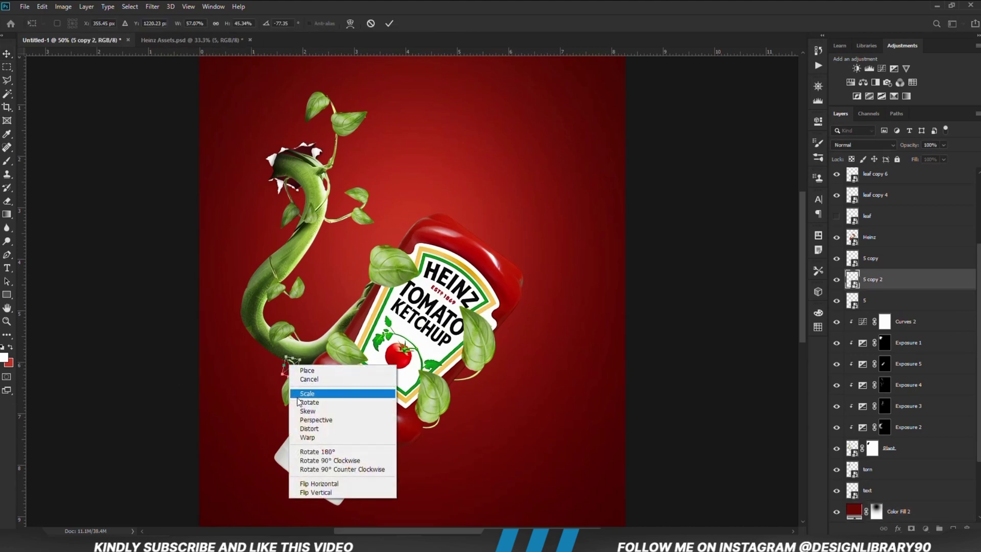
click(307, 437)
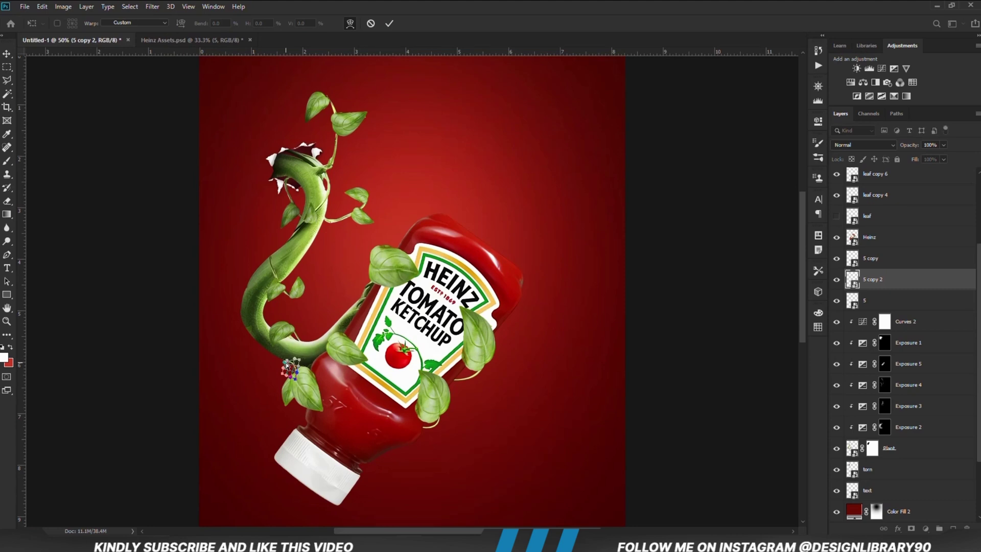
key(Return)
click(215, 380)
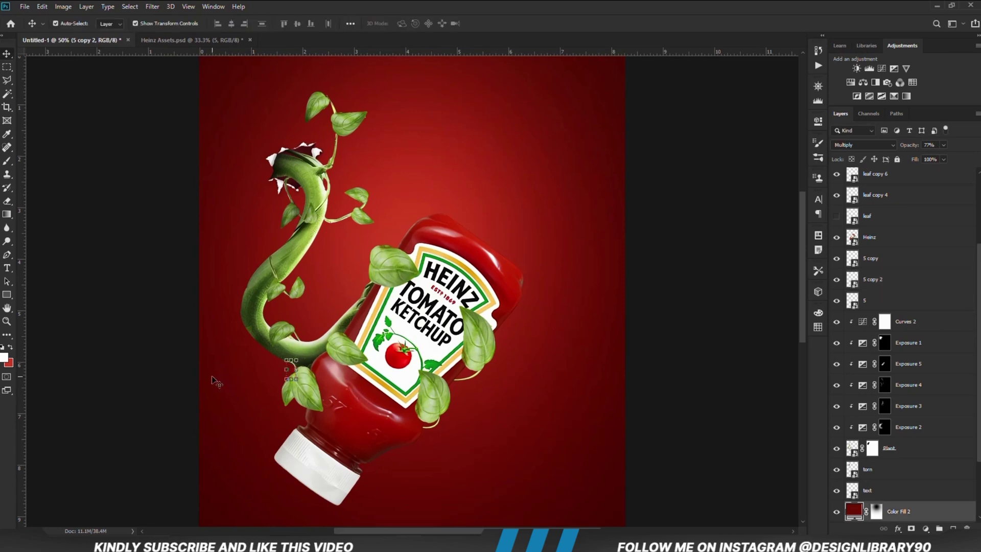
click(154, 388)
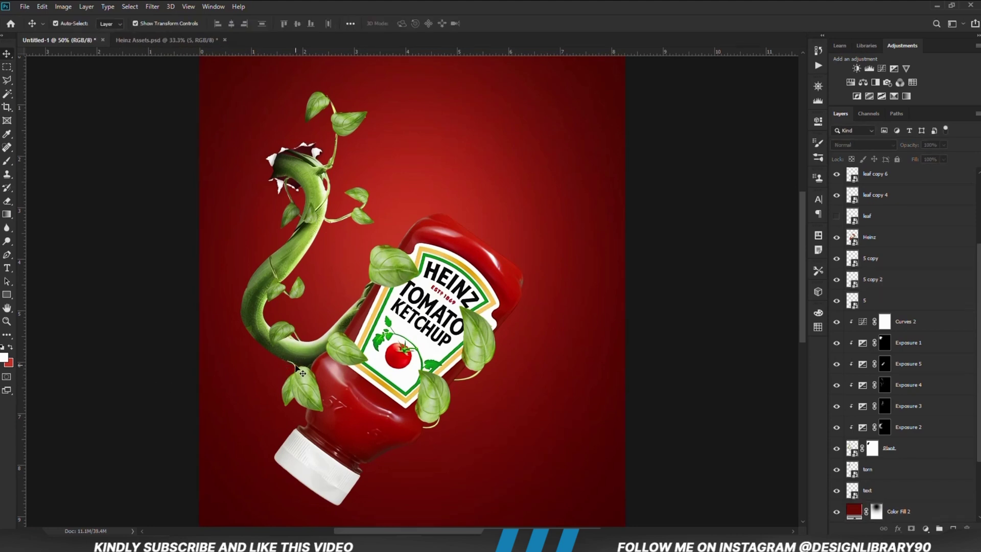
Step: Clip an Exposure adjustment layer to the tendril copy with exposure at about -3.44, and invert its mask
click(295, 367)
click(836, 281)
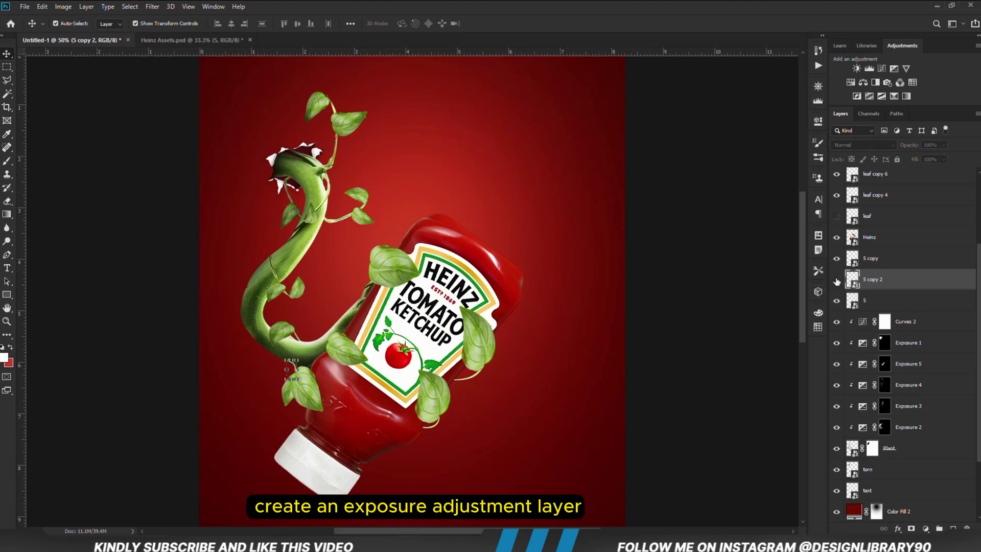
click(837, 281)
click(926, 529)
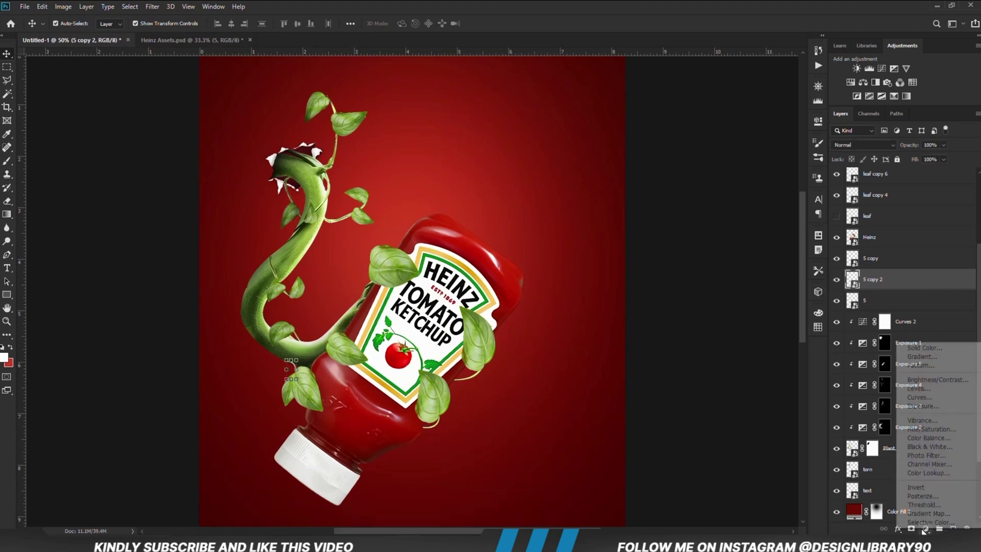
click(914, 404)
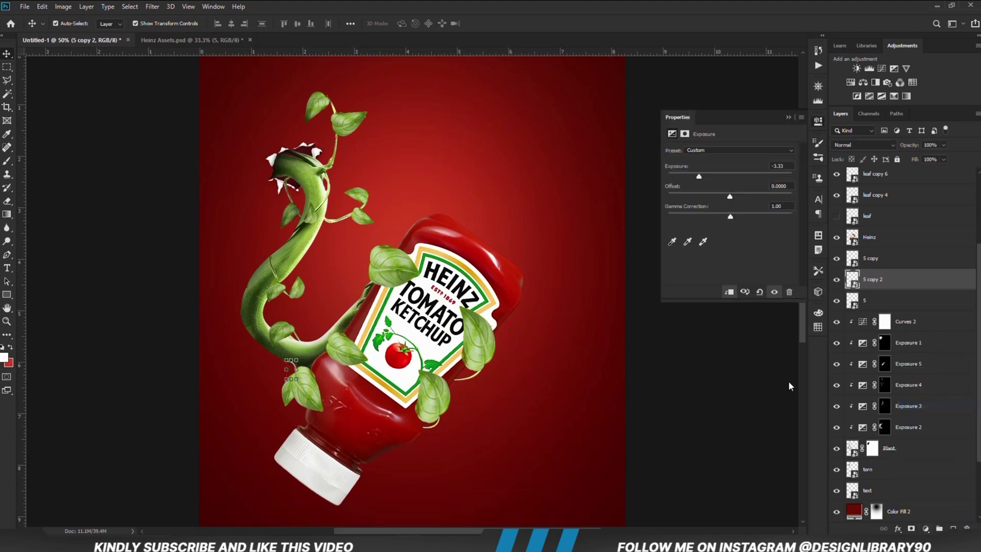
click(730, 293)
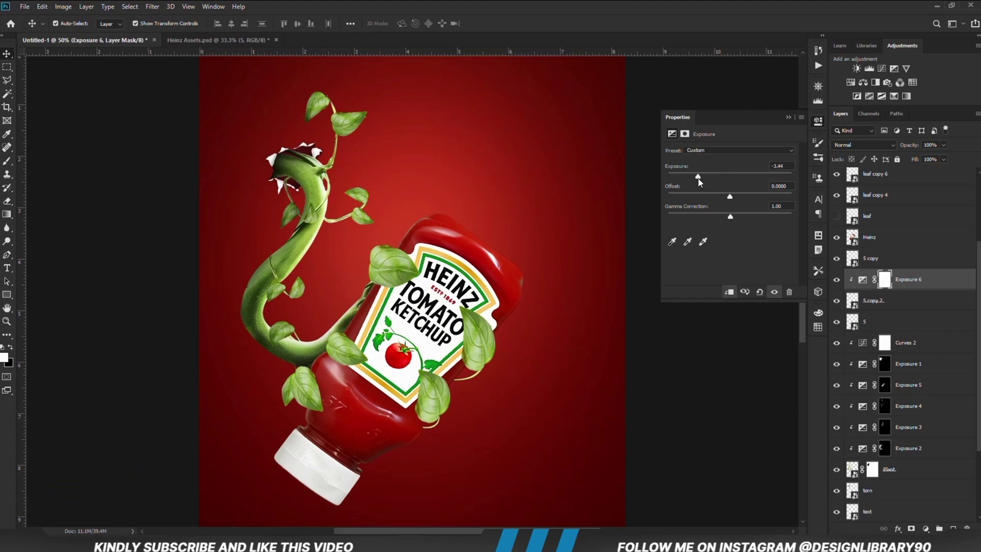
click(788, 117)
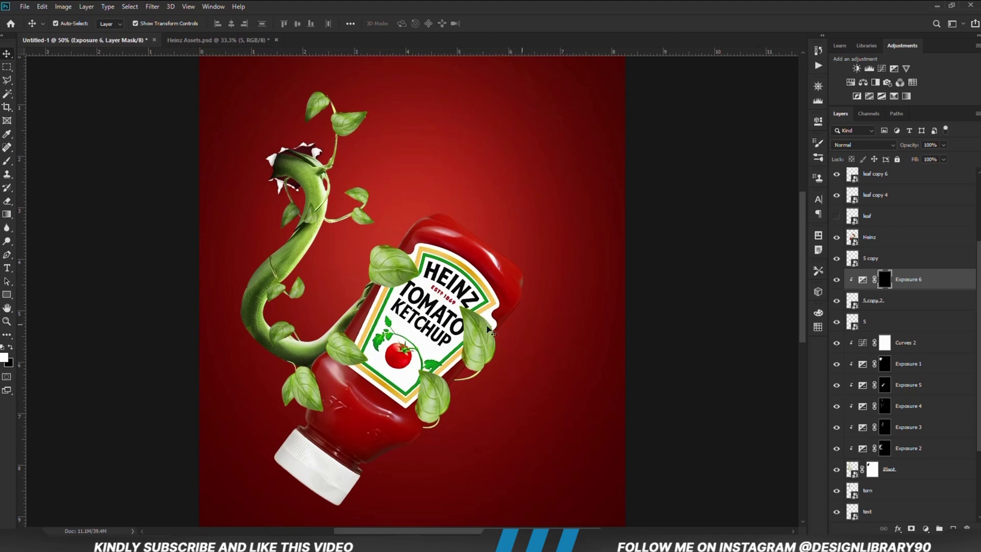
Step: Paint a shadow on the Exposure 6 mask where the tendril meets the stem, reducing the brush to 90 px and setting its opacity to 49%
key(b)
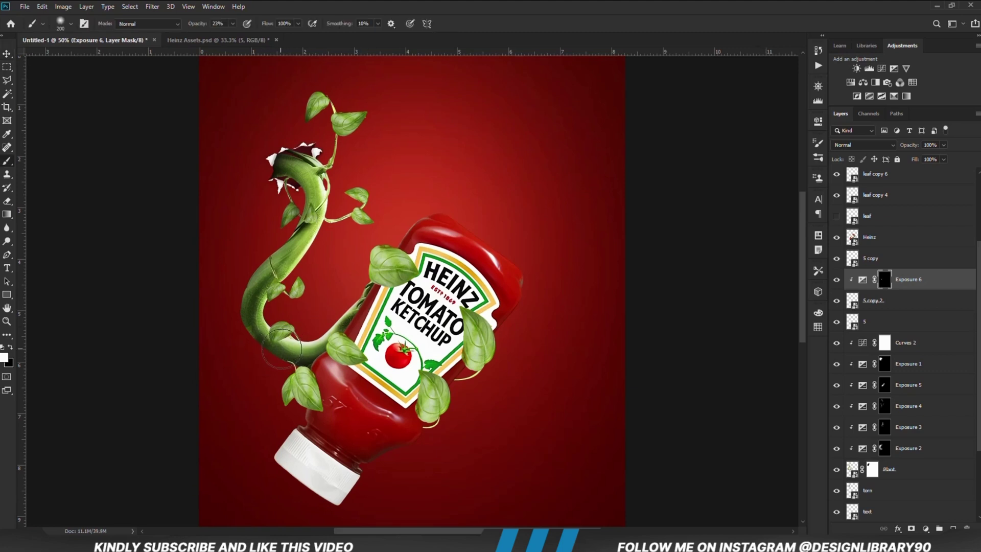
click(232, 24)
click(323, 5)
drag(278, 353, 268, 354)
key(bracketleft)
key(bracketleft)
key(bracketleft)
key(bracketleft)
click(233, 23)
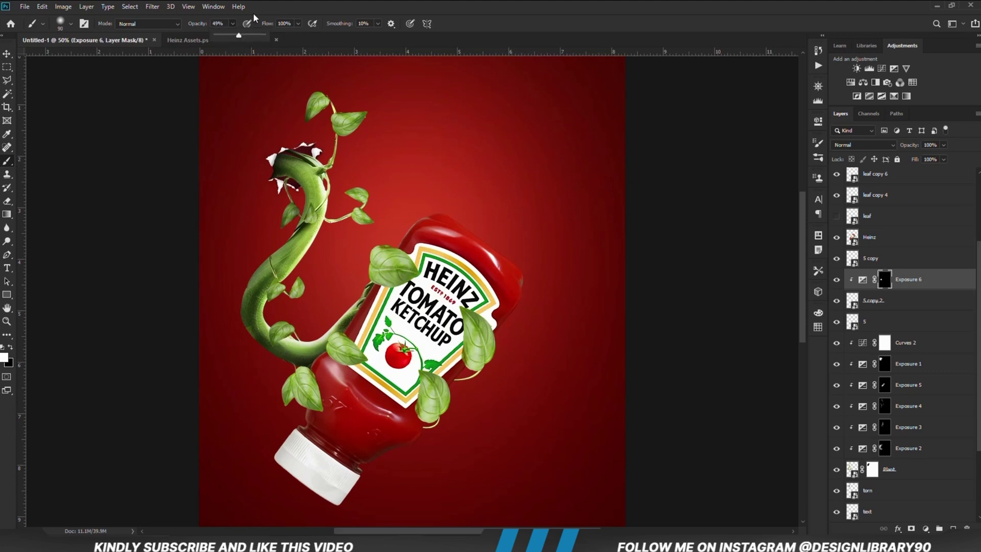
click(254, 18)
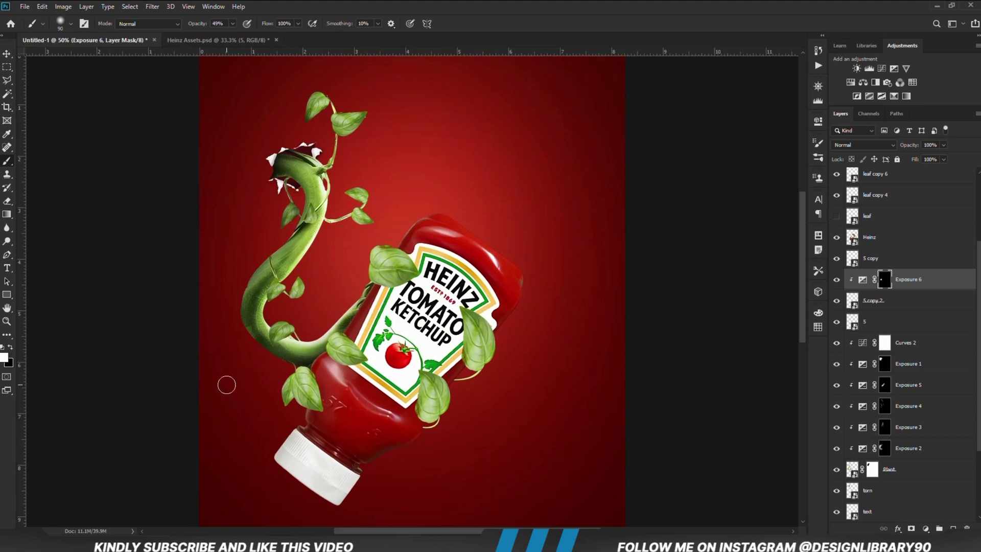
key(v)
click(99, 163)
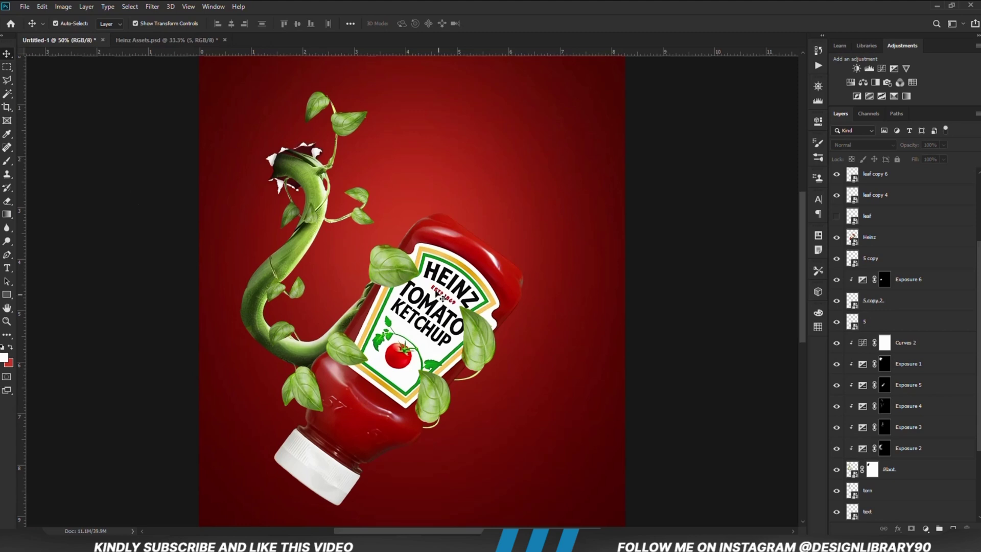
Step: Clip a Curves adjustment layer to the leaf at the label's upper-left corner and shape it into a slight contrast-boosting S-curve
click(397, 286)
click(836, 180)
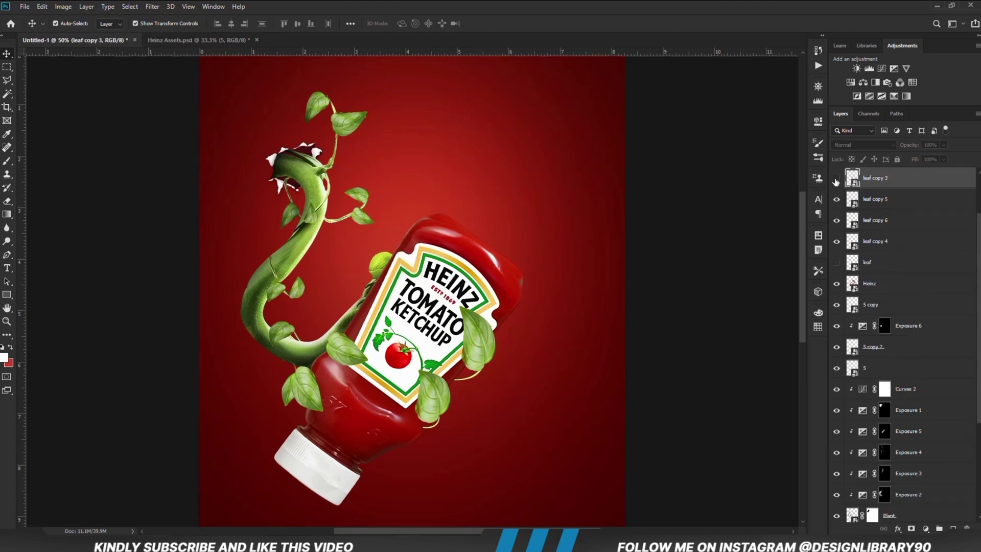
click(837, 180)
click(925, 528)
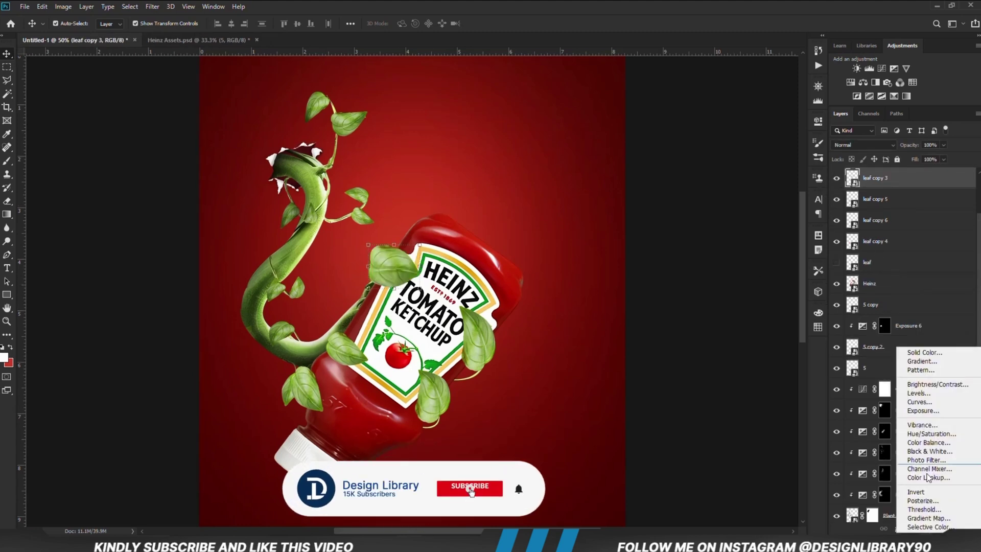
click(915, 403)
click(731, 294)
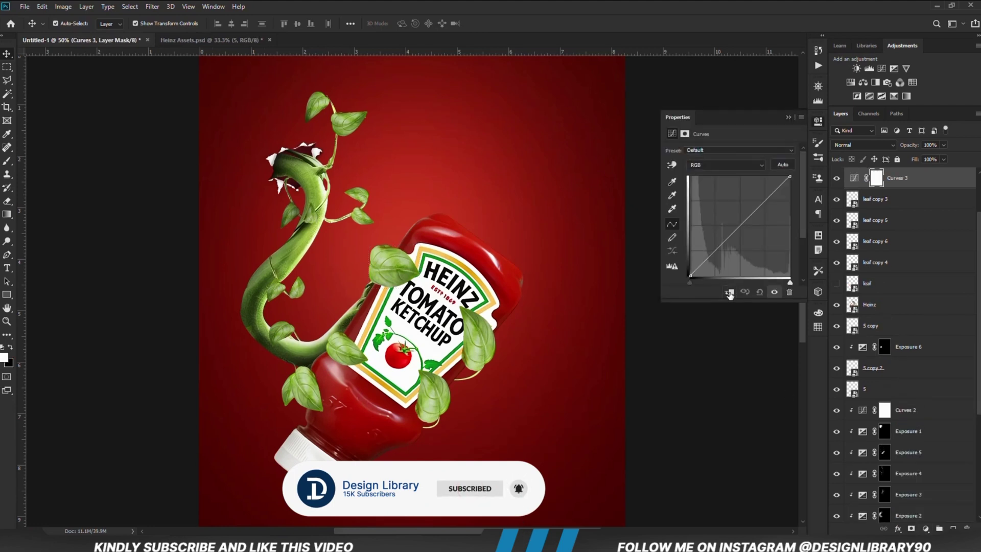
drag(712, 254, 714, 260)
drag(757, 221, 758, 212)
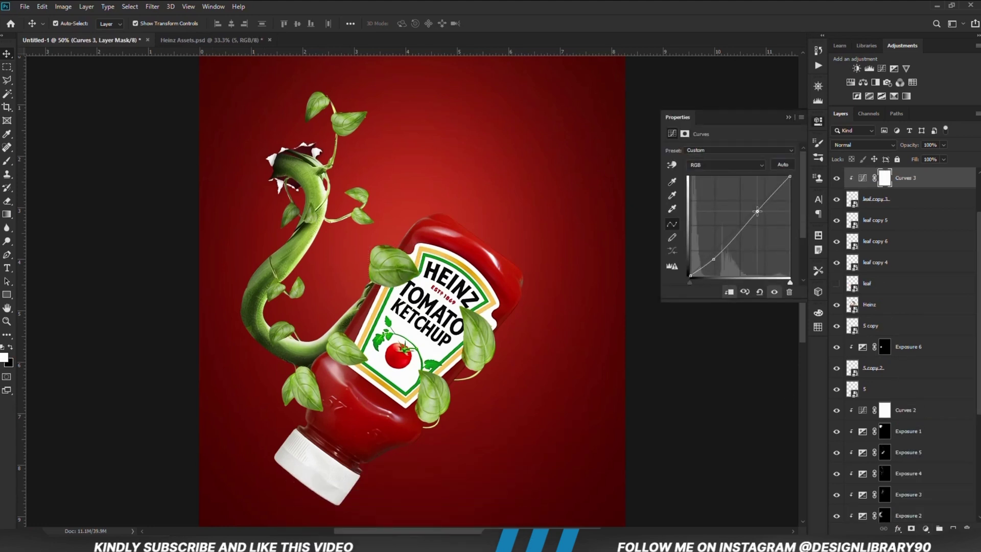
click(789, 118)
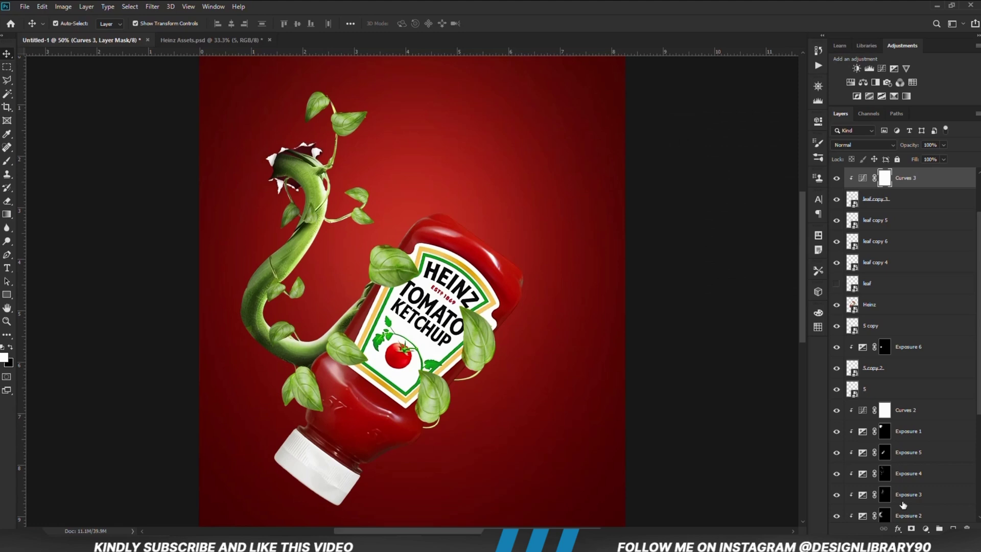
Step: Clip an Exposure adjustment layer to the same leaf with exposure at about -2.83, and invert its mask
click(926, 529)
click(916, 400)
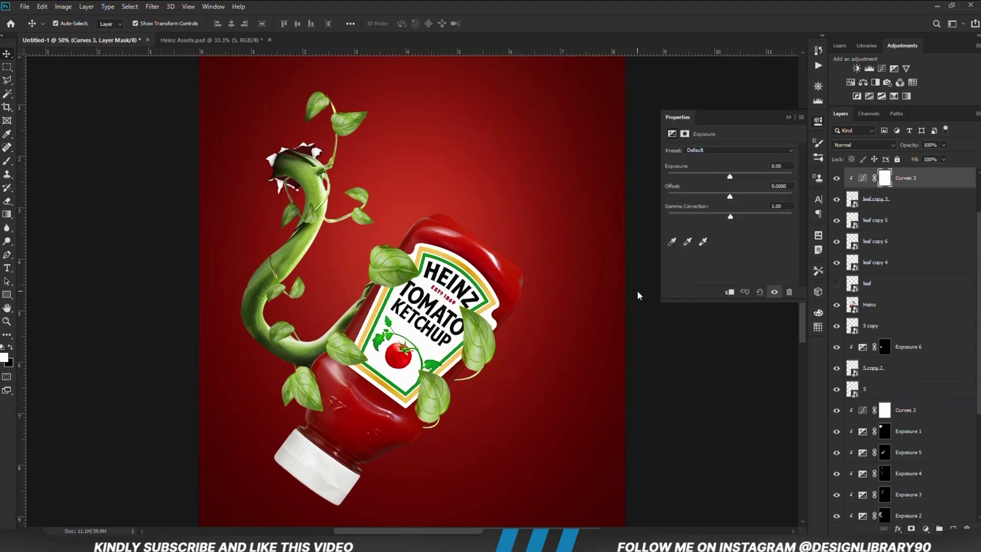
click(727, 293)
click(704, 176)
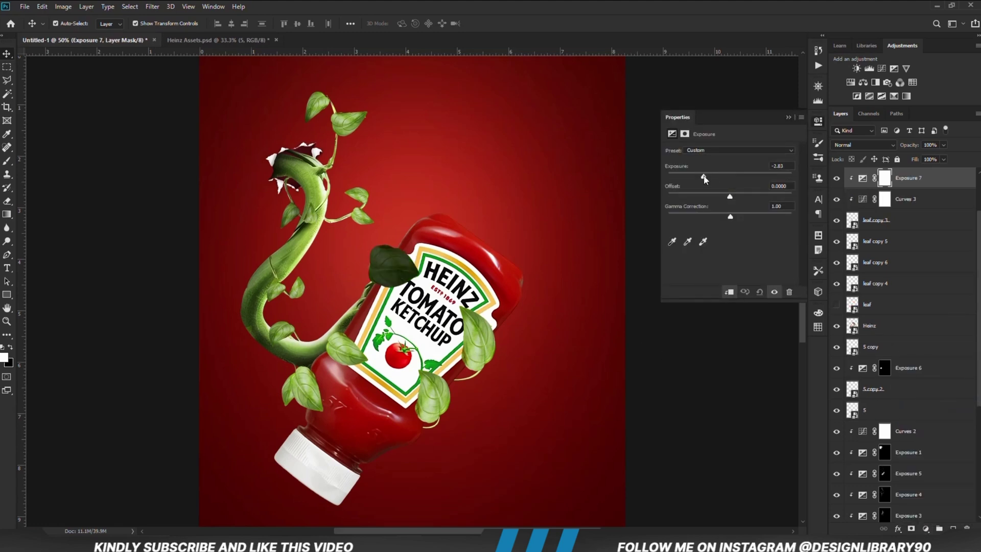
click(788, 117)
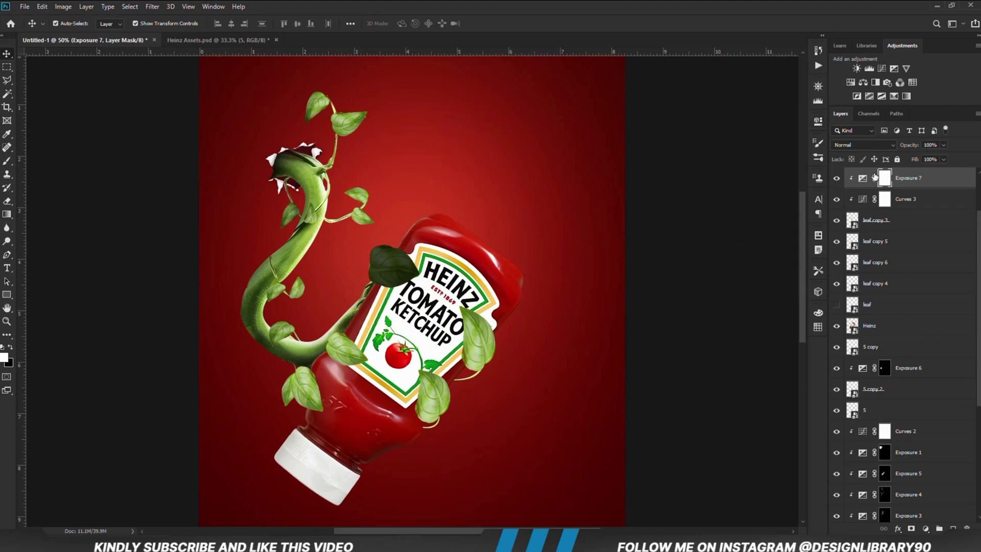
key(ctrl+i)
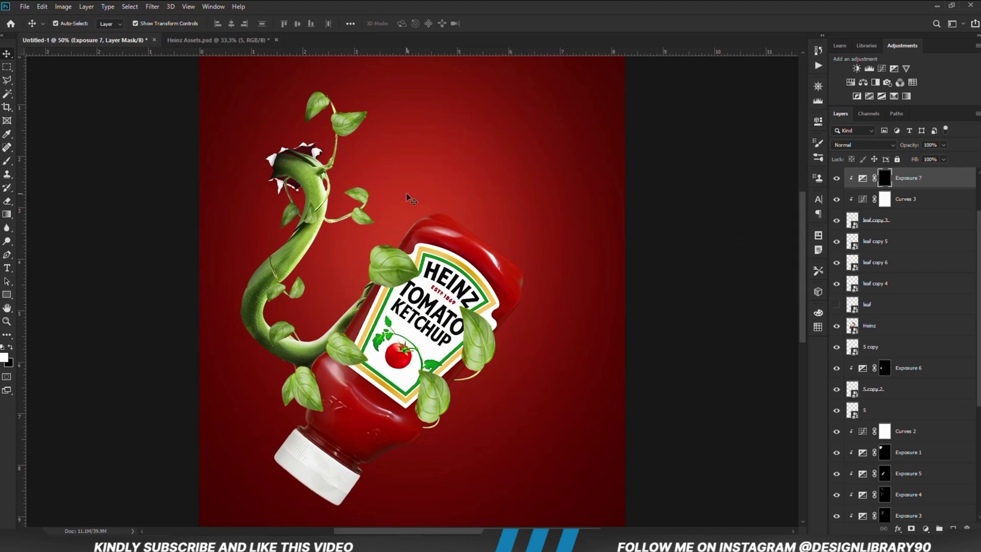
Step: Lower the brush opacity to 13%, enlarge the brush, and paint a shadow on the Exposure 7 mask along the upper-left leaf's edge
right_click(6, 162)
click(51, 159)
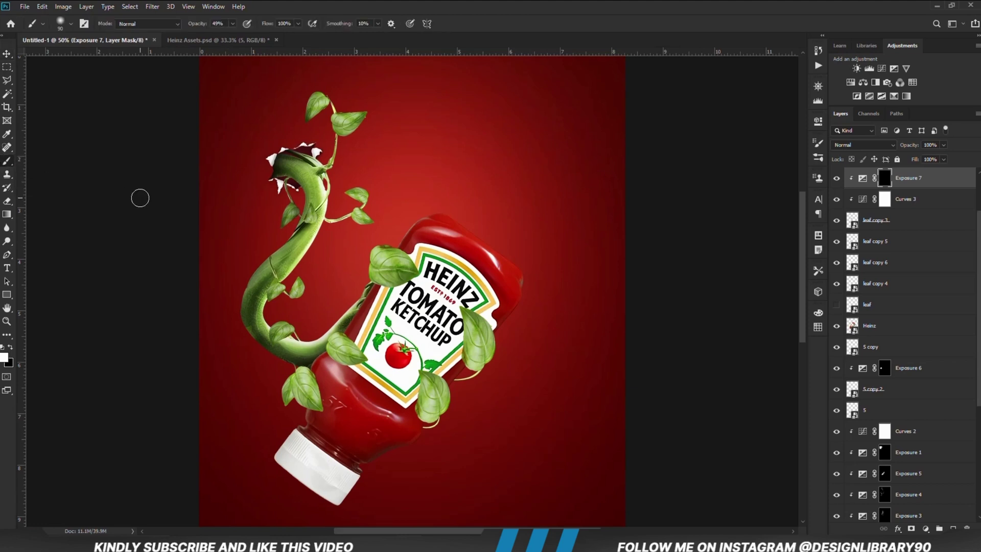
drag(233, 23, 218, 40)
click(287, 5)
key(bracketright)
key(bracketright)
key(bracketright)
drag(366, 287, 357, 280)
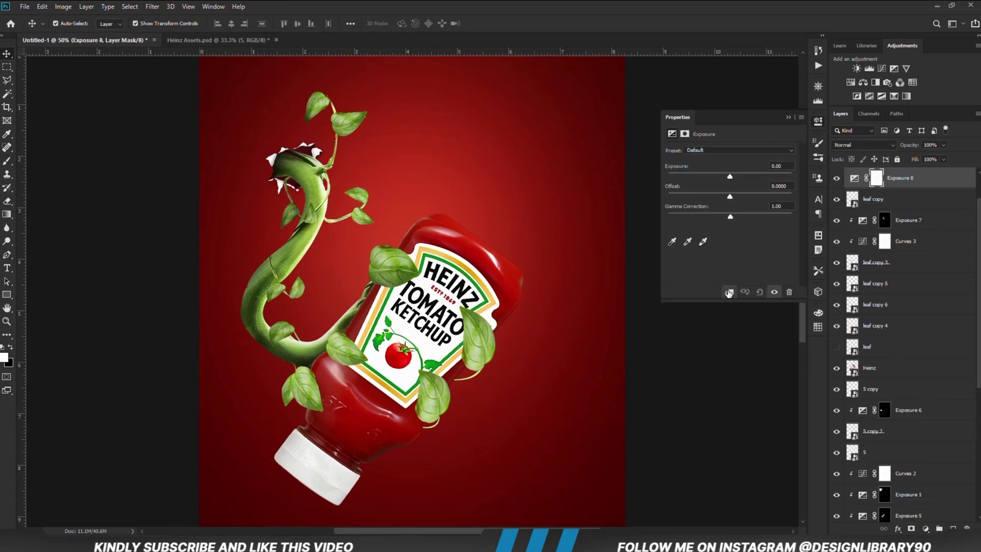
Step: Clip a darkening Exposure layer to the leaf on the label's right edge, invert its mask, and paint in a soft shadow
click(729, 292)
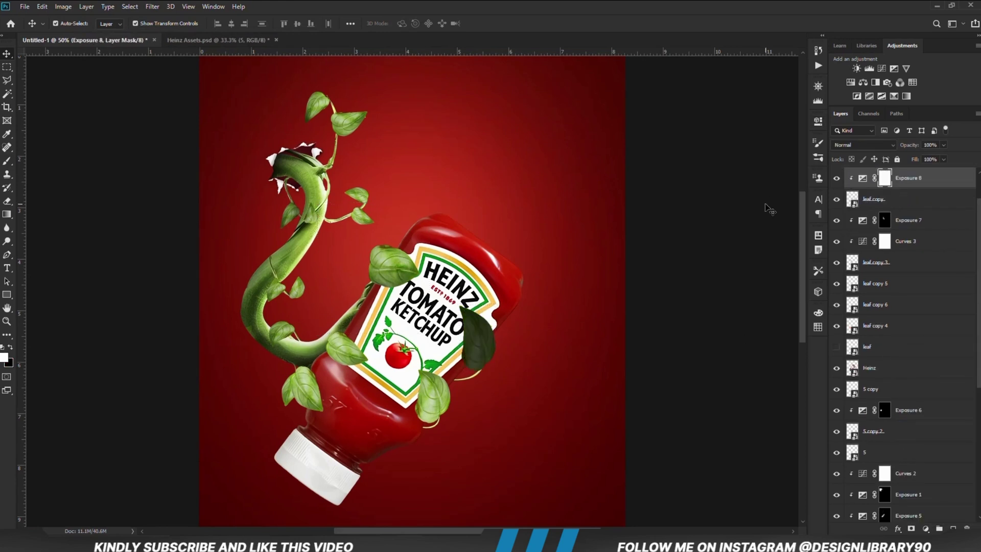
key(ctrl+i)
key(b)
key(v)
Step: Shade the tendril below the label's right-hand leaf with a clipped, darkened Exposure layer, inverting its mask and painting the shadow in
click(463, 378)
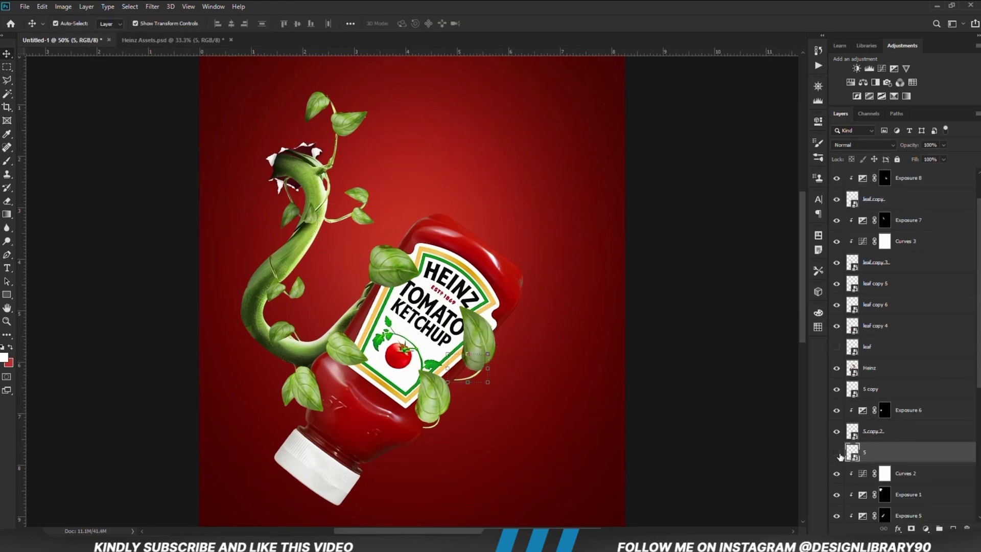
click(925, 529)
click(870, 410)
click(729, 292)
drag(729, 176, 700, 175)
key(ctrl+i)
key(b)
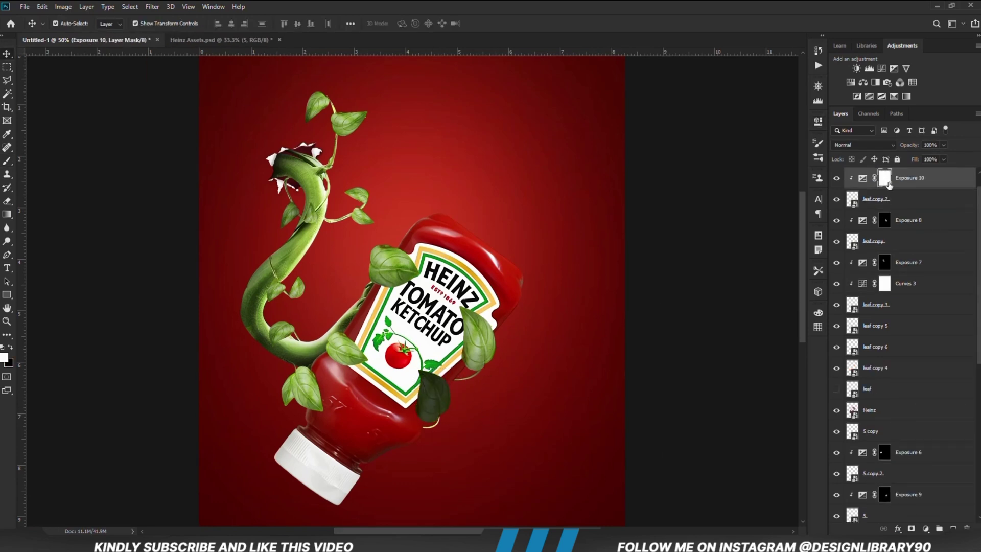
Step: Invert the Exposure 10 mask and paint a soft shadow onto the leaf at the label's lower-right corner
key(ctrl+i)
key(b)
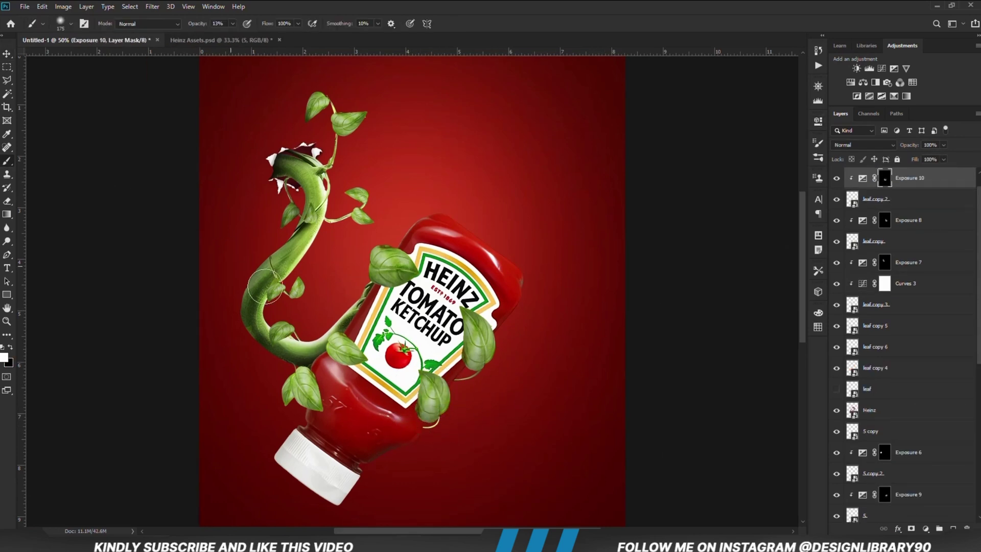
click(7, 53)
Step: Shade the tendril under the lower-right leaf with a clipped, darkened Exposure layer, inverting its mask and painting the shadow in
click(434, 428)
click(436, 425)
click(925, 528)
click(930, 412)
click(729, 292)
drag(730, 177, 683, 181)
key(ctrl+i)
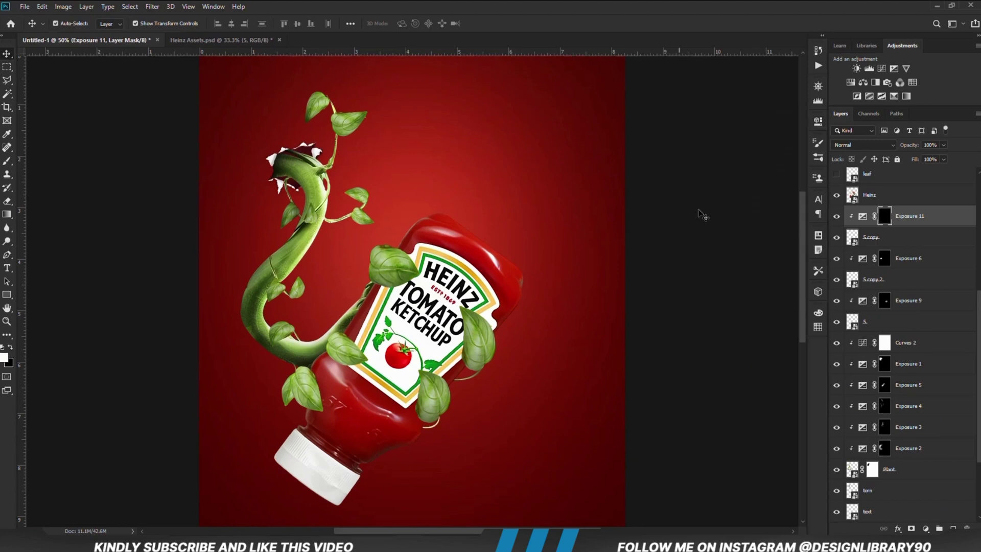
key(b)
drag(412, 431, 398, 440)
key(v)
Step: Clip a darkening Exposure layer to leaf copy 6 beside the bottle's neck, invert its mask, and paint a shadow over it
click(307, 390)
click(926, 529)
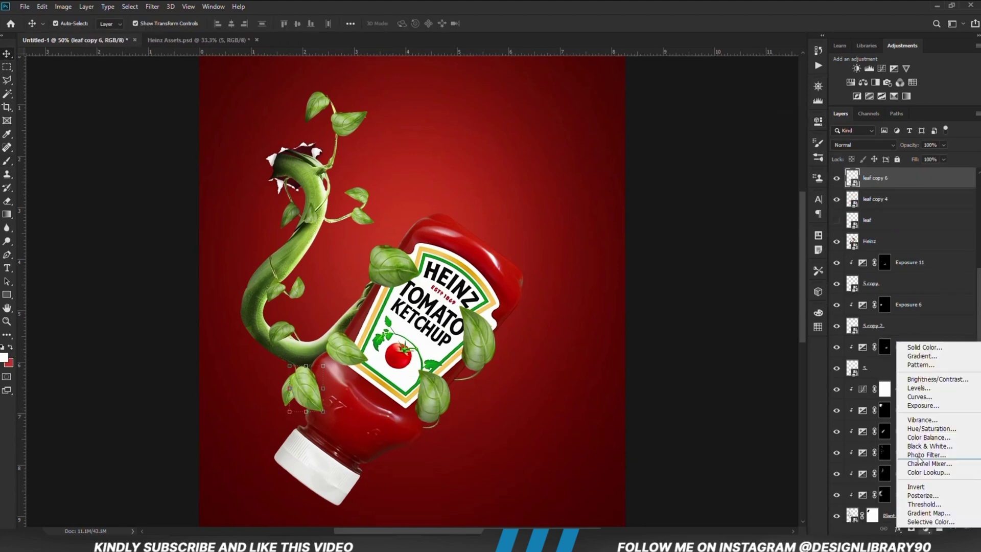
click(930, 411)
click(729, 292)
drag(730, 177, 698, 178)
key(ctrl+i)
key(b)
mouse_move(301, 369)
mouse_down()
mouse_move(282, 381)
mouse_move(291, 413)
mouse_up()
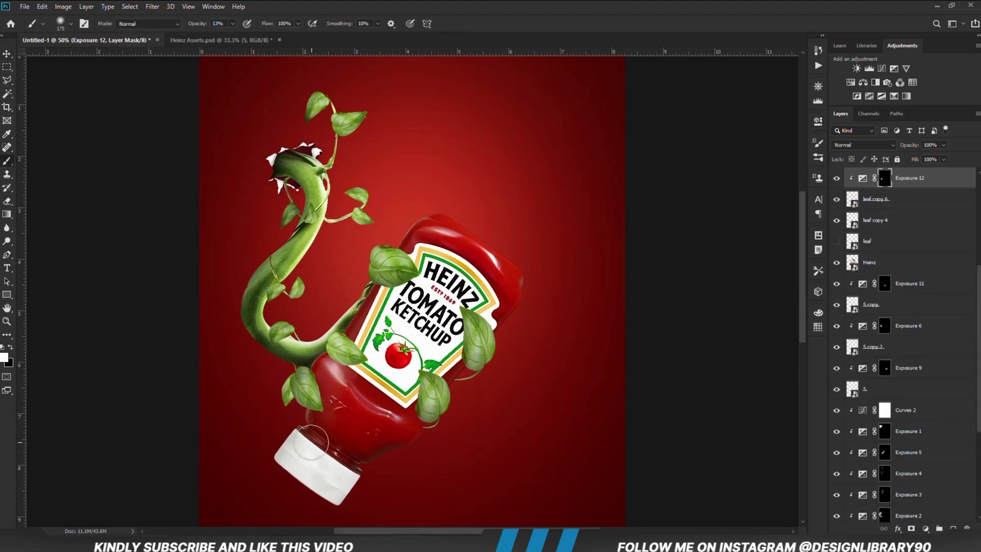
Step: Clip a darkening Exposure layer to leaf copy 4, invert its mask, and paint its shadow with a smaller brush
click(878, 219)
click(925, 529)
click(929, 412)
click(729, 291)
drag(730, 177, 697, 178)
click(818, 121)
key(ctrl+i)
key(bracketleft)
key(bracketleft)
key(bracketleft)
mouse_move(293, 379)
mouse_down()
mouse_move(307, 402)
mouse_move(288, 401)
mouse_move(303, 381)
mouse_up()
click(837, 221)
click(837, 221)
key(v)
click(96, 184)
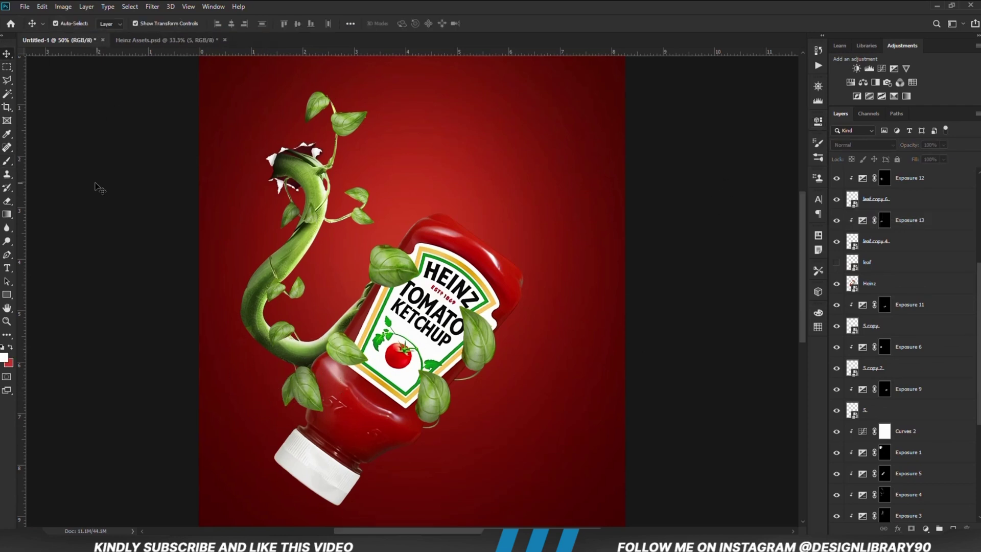
Step: Clip an Exposure adjustment layer to the Heinz bottle with exposure at about -3.44, and invert its mask
key(ctrl+minus)
key(ctrl+minus)
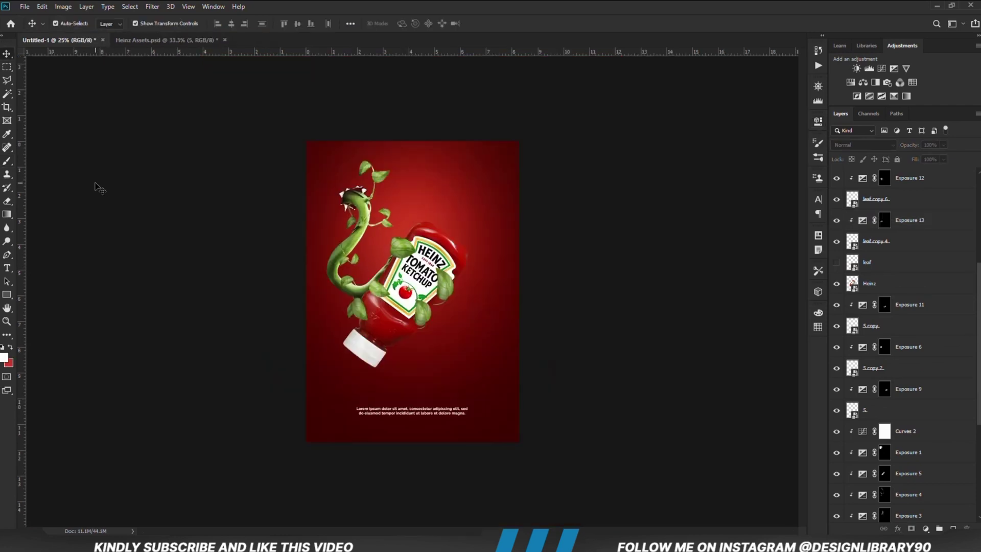
click(398, 339)
click(563, 342)
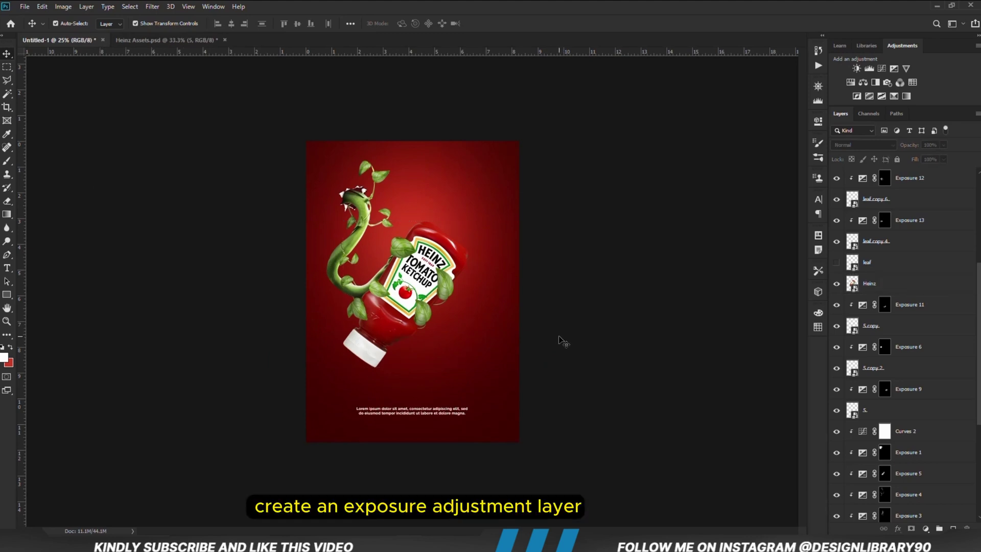
click(382, 335)
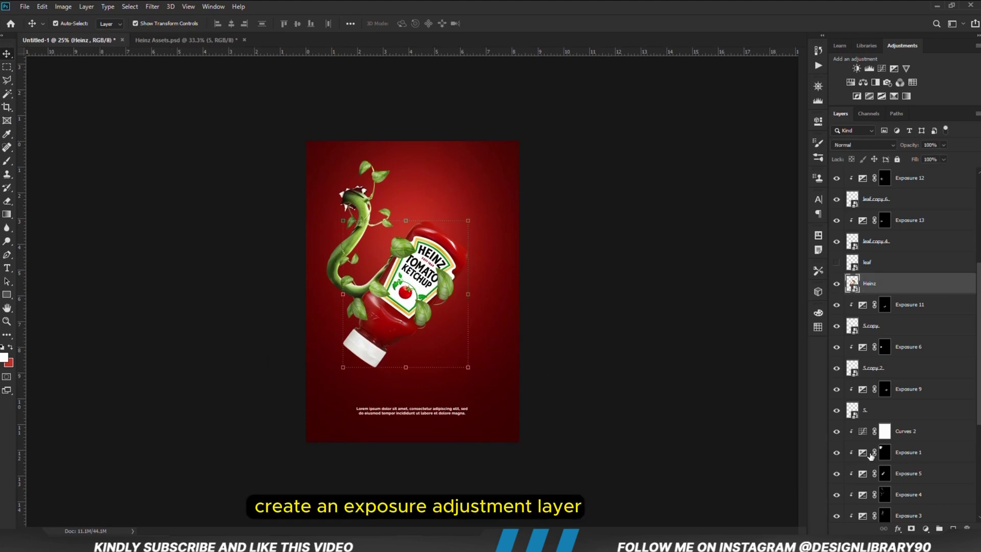
click(926, 529)
click(915, 408)
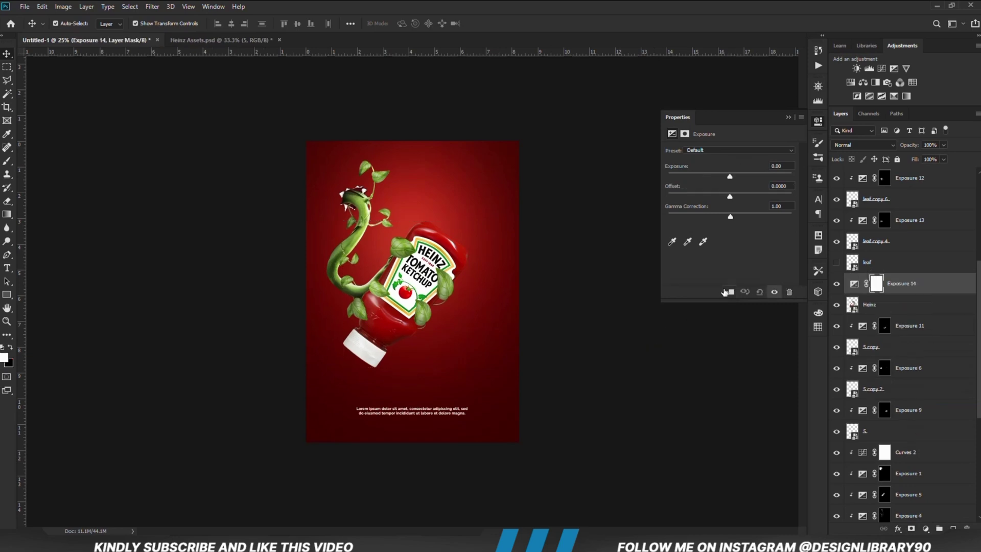
click(706, 176)
drag(706, 177, 698, 177)
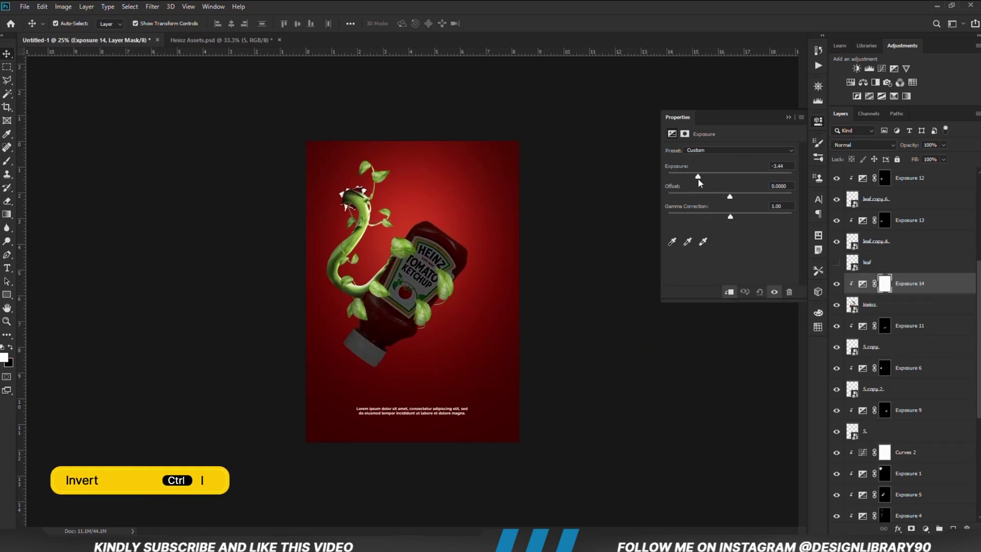
click(787, 117)
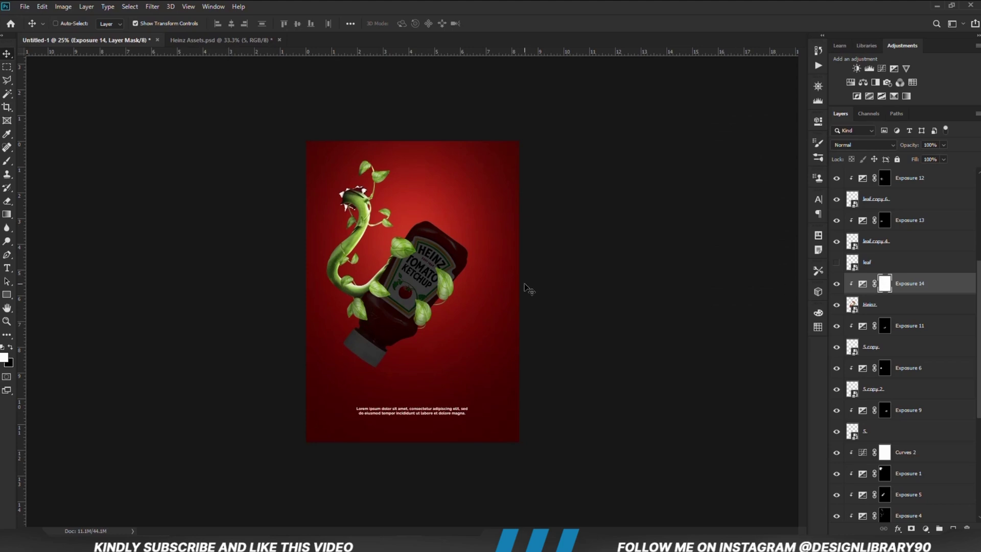
key(ctrl+i)
Step: Paint soft shadows on the Exposure 14 mask over the bottle's cap and lower body, using 8% brush opacity and reducing the brush to 500 px
key(b)
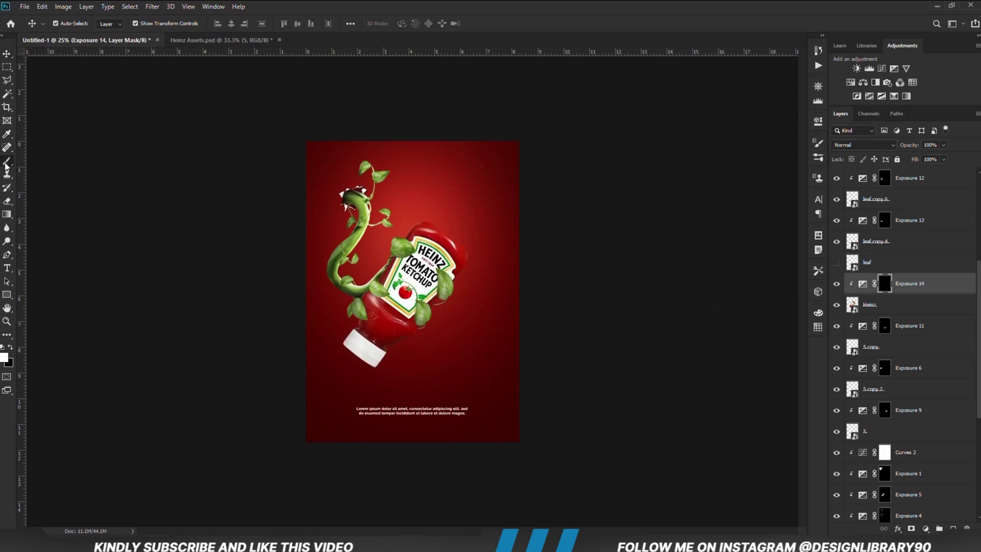
key(bracketright)
key(bracketright)
key(bracketright)
key(bracketright)
key(bracketright)
key(bracketright)
key(bracketright)
key(bracketright)
key(bracketright)
key(bracketright)
key(bracketright)
key(bracketright)
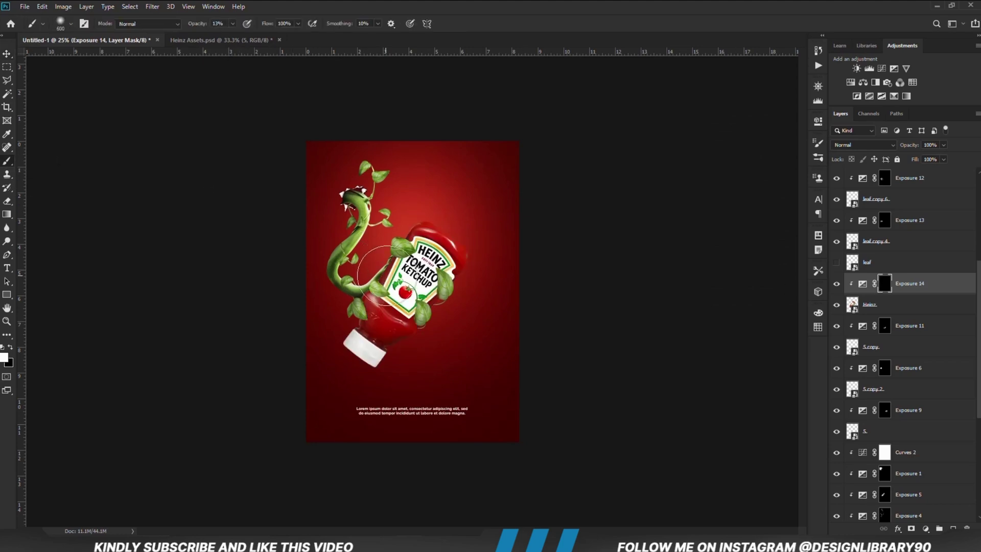
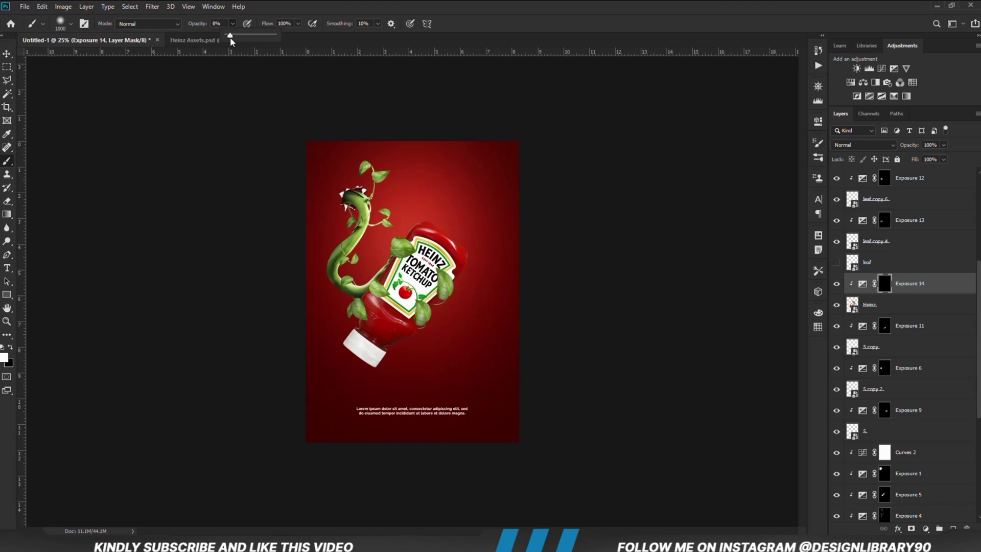
drag(230, 37, 229, 37)
key(bracketleft)
key(bracketleft)
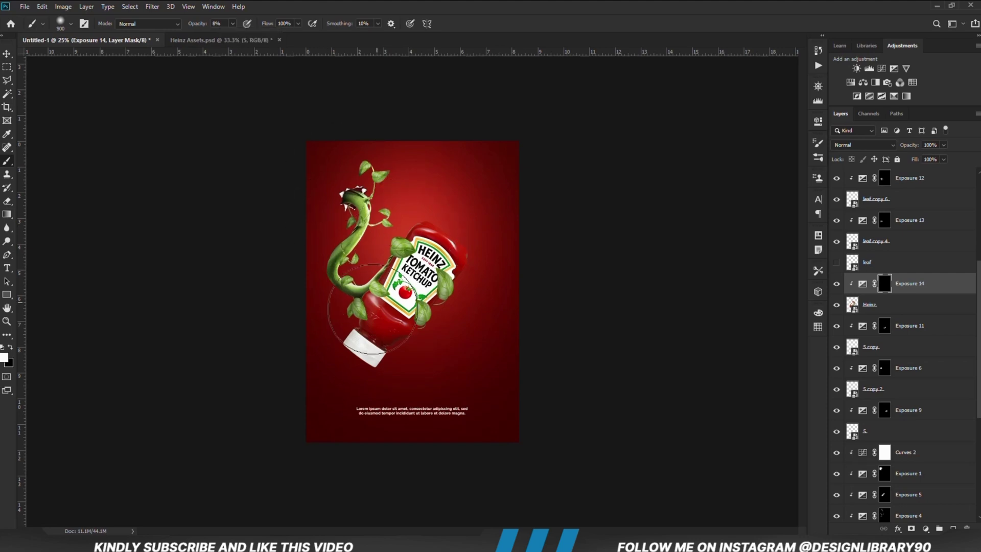
click(361, 356)
key(bracketleft)
key(bracketleft)
key(bracketleft)
mouse_move(353, 301)
mouse_down()
mouse_move(390, 242)
mouse_move(474, 251)
mouse_move(397, 347)
mouse_move(299, 381)
mouse_move(346, 363)
mouse_move(381, 372)
mouse_move(375, 386)
mouse_move(336, 348)
mouse_move(408, 378)
mouse_move(393, 365)
mouse_up()
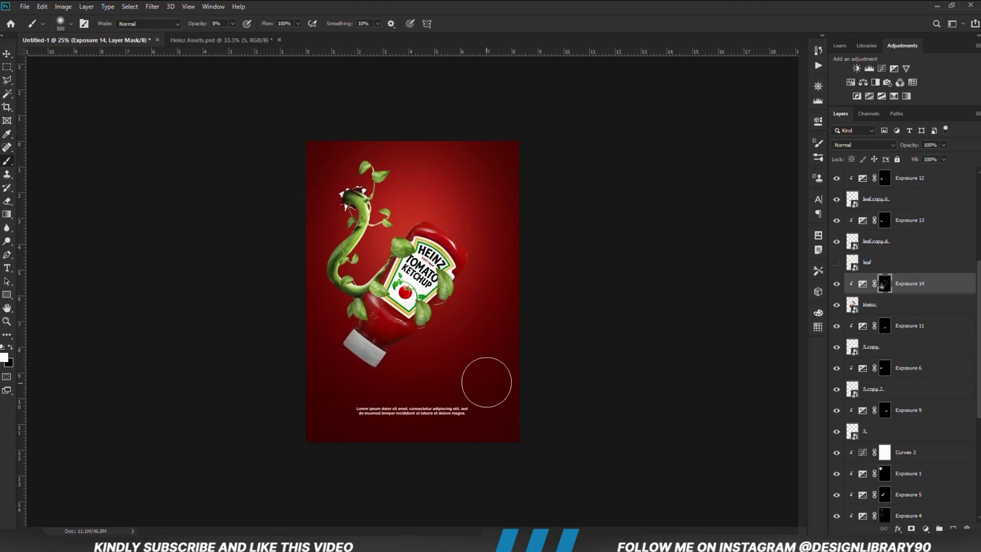
Step: Compare the bottle with and without the Exposure 14 shading, and set that layer's opacity to 74%
click(837, 285)
click(837, 284)
drag(938, 155, 933, 155)
Step: Clip a second Exposure layer to the bottle with exposure at about -3.72, and invert its mask
click(926, 529)
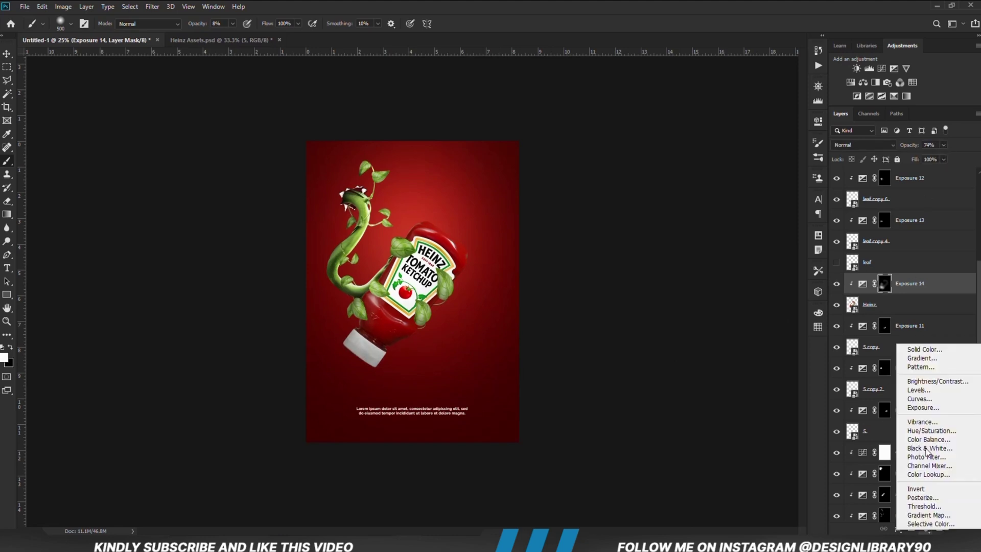
click(935, 408)
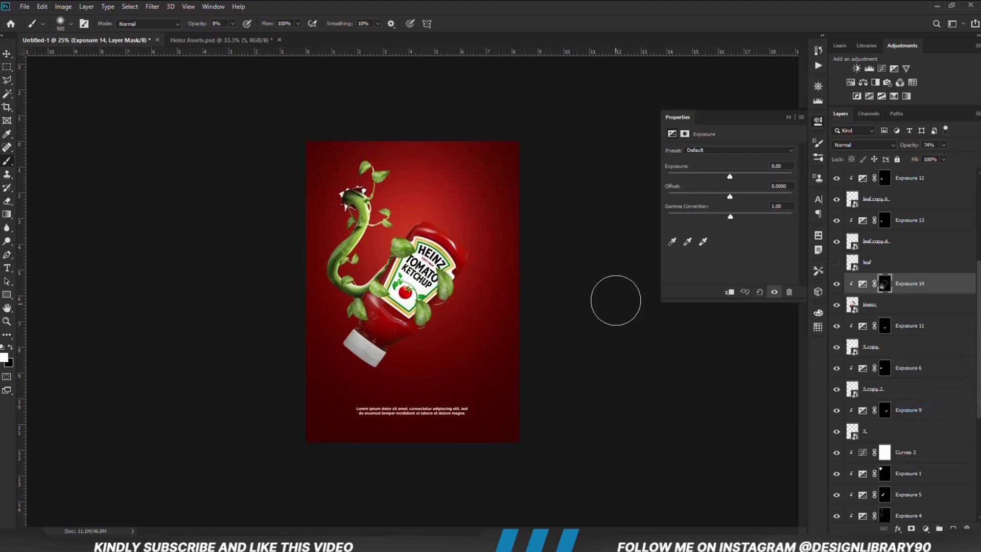
click(729, 293)
drag(730, 177, 696, 178)
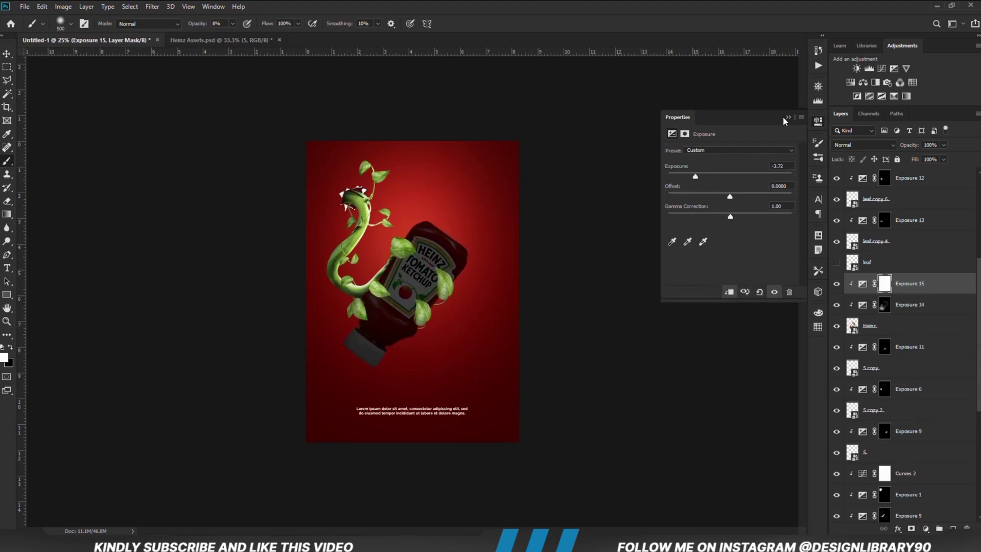
click(788, 118)
key(ctrl+i)
Step: Paint further shading across the bottle on the Exposure 15 mask, reducing the brush to 250 px, and set the layer's opacity to 74%
mouse_move(376, 251)
mouse_down()
mouse_move(341, 316)
mouse_move(382, 256)
mouse_move(409, 287)
mouse_move(419, 248)
mouse_move(443, 271)
mouse_up()
key(bracketleft)
key(bracketleft)
key(bracketleft)
click(837, 284)
click(837, 285)
click(944, 145)
drag(943, 156, 925, 158)
Step: Clip a third Exposure layer to the bottle with a raised exposure for highlights, and invert its mask
click(925, 529)
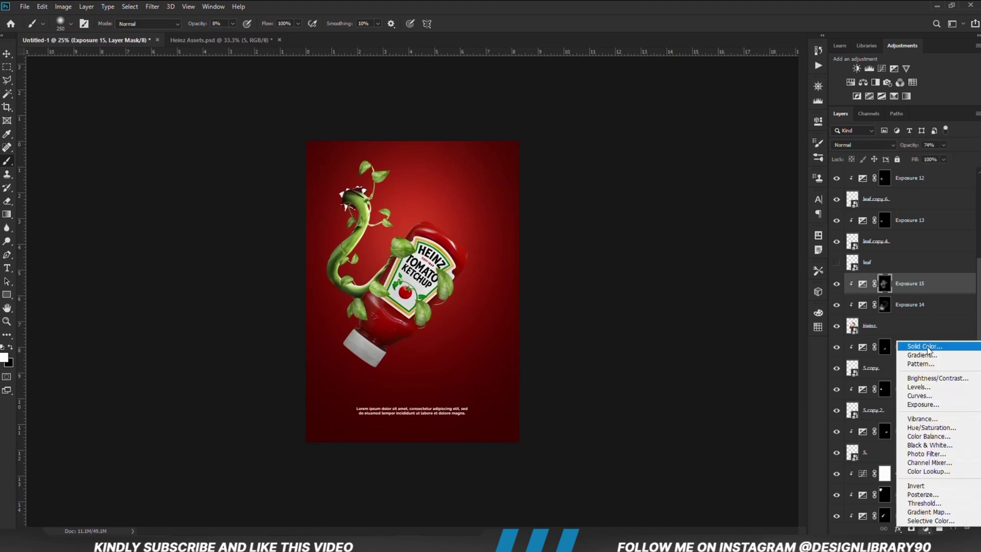
click(935, 408)
click(730, 293)
drag(730, 177, 754, 177)
click(788, 118)
key(ctrl+i)
Step: Paint highlights along the bottle's upper-right side on the Exposure 16 mask with a larger brush, and select the bottle layer
key(bracketright)
key(bracketright)
key(bracketright)
mouse_move(470, 240)
mouse_down()
mouse_move(431, 213)
mouse_move(475, 266)
mouse_up()
key(v)
click(665, 172)
click(393, 326)
key(ctrl+plus)
key(ctrl+plus)
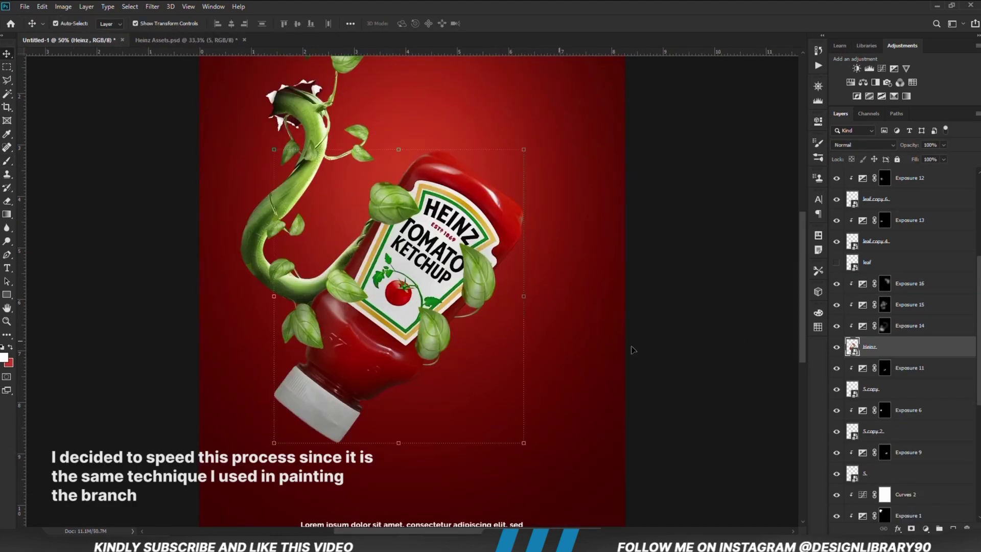
Step: Clip a fourth Exposure layer directly above the bottle layer with a lowered exposure, and invert its mask
click(925, 529)
click(935, 407)
drag(730, 177, 694, 178)
click(789, 117)
key(ctrl+i)
Step: Paint a soft shadow under the bottle's upper-left leaf on the Exposure 17 mask, using a much smaller brush at 36% opacity
key(b)
drag(232, 24, 248, 37)
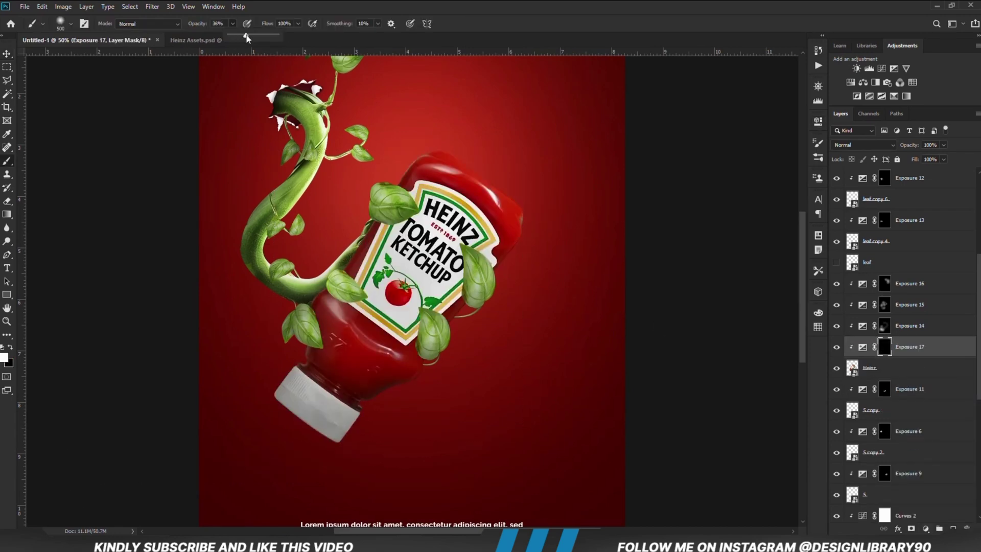
key(ctrl+plus)
key(bracketleft)
key(bracketleft)
key(bracketleft)
key(bracketleft)
key(bracketleft)
key(bracketleft)
key(bracketleft)
key(bracketleft)
key(bracketleft)
mouse_move(379, 188)
mouse_down()
mouse_move(414, 179)
mouse_move(390, 196)
mouse_up()
Step: Deepen the shadow around the upper-left leaf with a larger, stronger brush, and switch to black at 43% opacity for refining it
drag(233, 24, 262, 37)
key(bracketright)
key(bracketright)
key(bracketright)
mouse_move(376, 189)
mouse_down()
mouse_move(394, 193)
mouse_move(407, 173)
mouse_up()
click(10, 348)
key(4)
key(3)
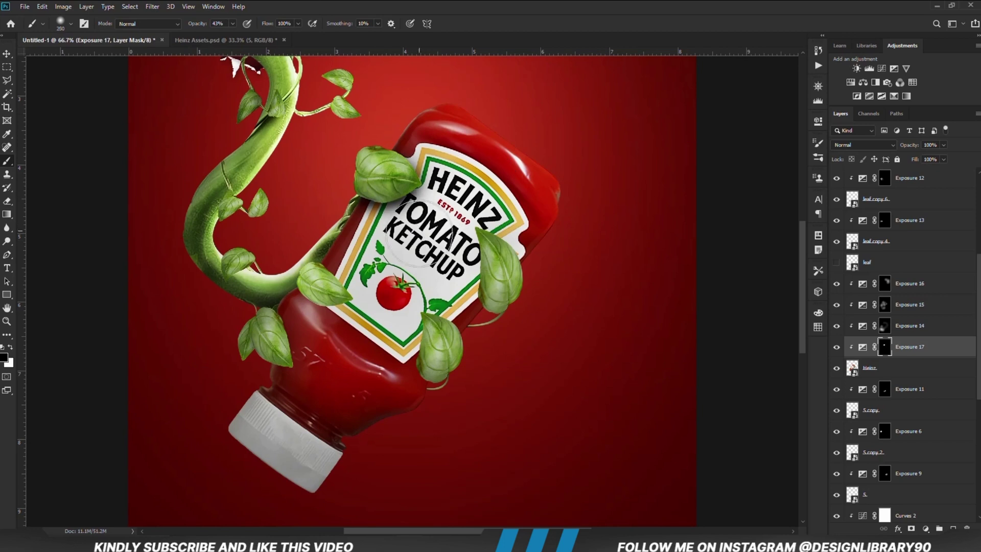
Step: Paint contact shadows beside the lower-left leaf and along the label's right-hand leaf, setting the brush opacity to 47%
key(bracketleft)
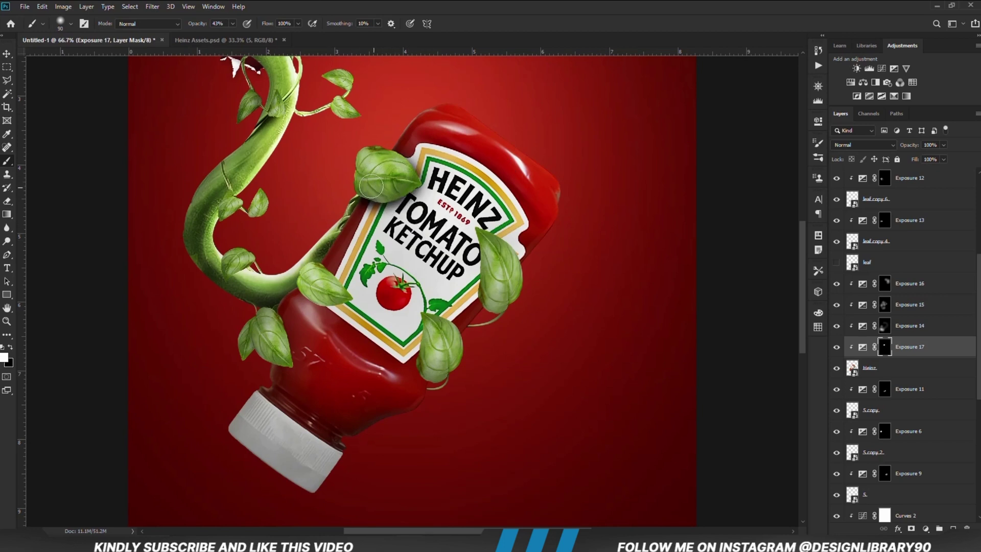
key(bracketright)
mouse_move(332, 287)
mouse_down()
mouse_move(313, 290)
mouse_move(326, 286)
mouse_up()
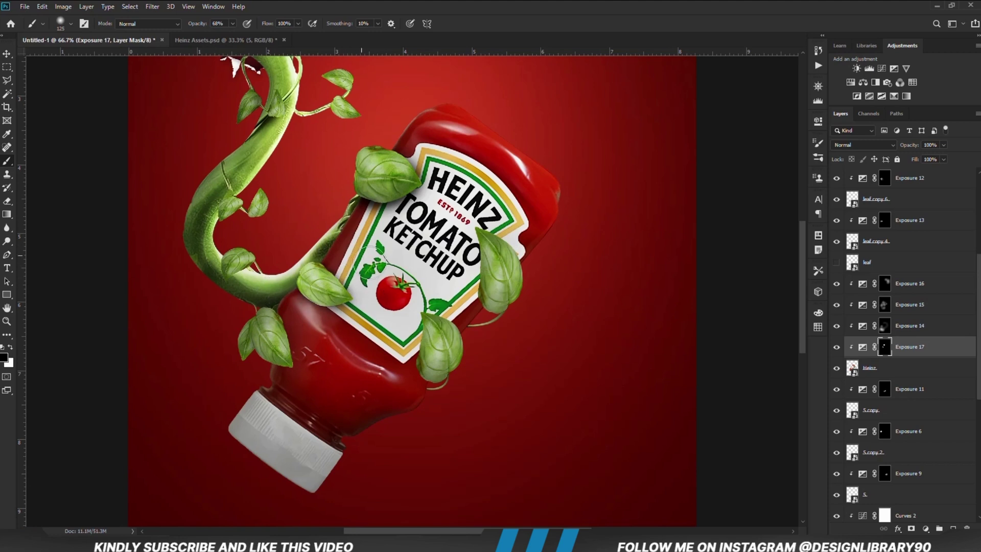
key(4)
key(x)
click(494, 290)
drag(486, 241, 492, 295)
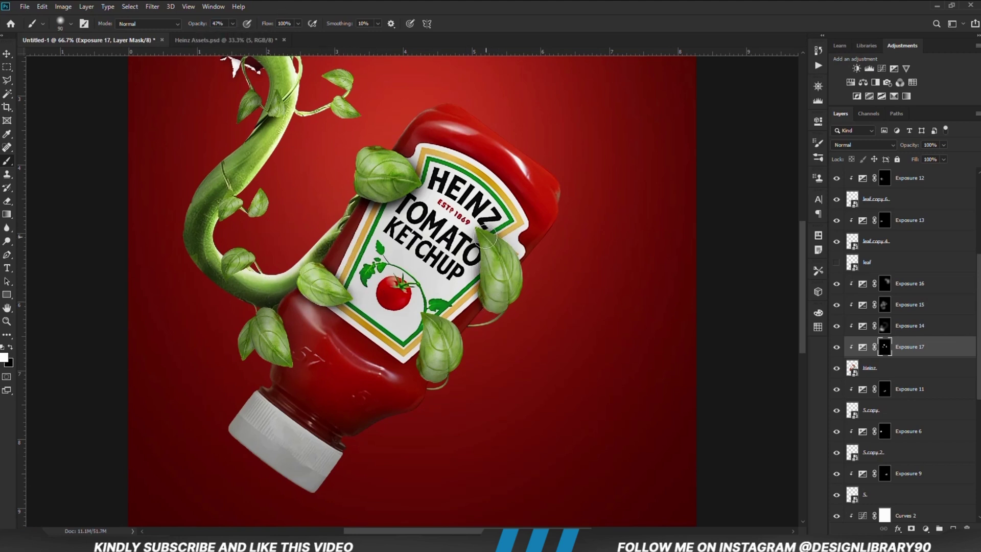
Step: Paint shadows around the lower-right leaf and the lower part of the bottle on the Exposure 17 mask, varying the brush size
key(bracketright)
key(bracketright)
drag(439, 374, 432, 361)
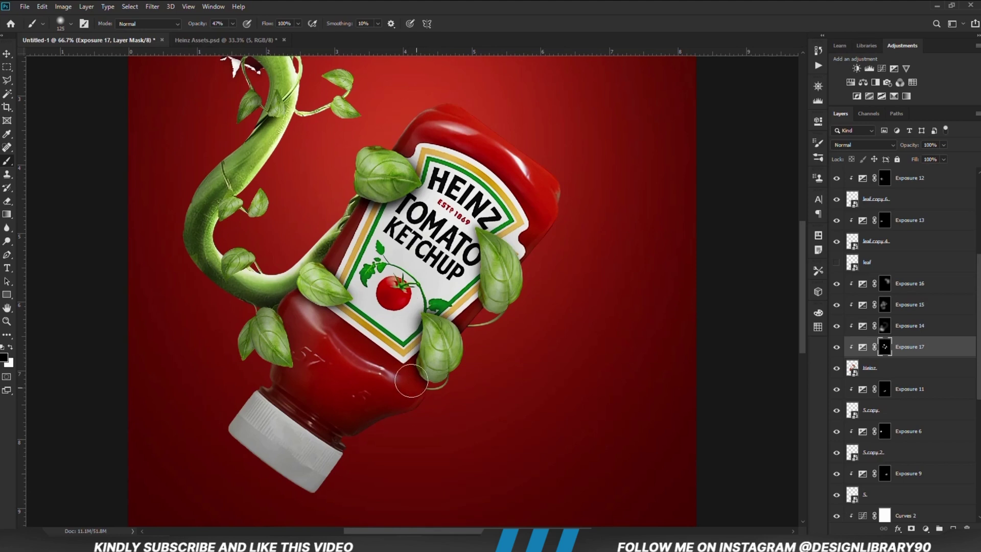
key(bracketleft)
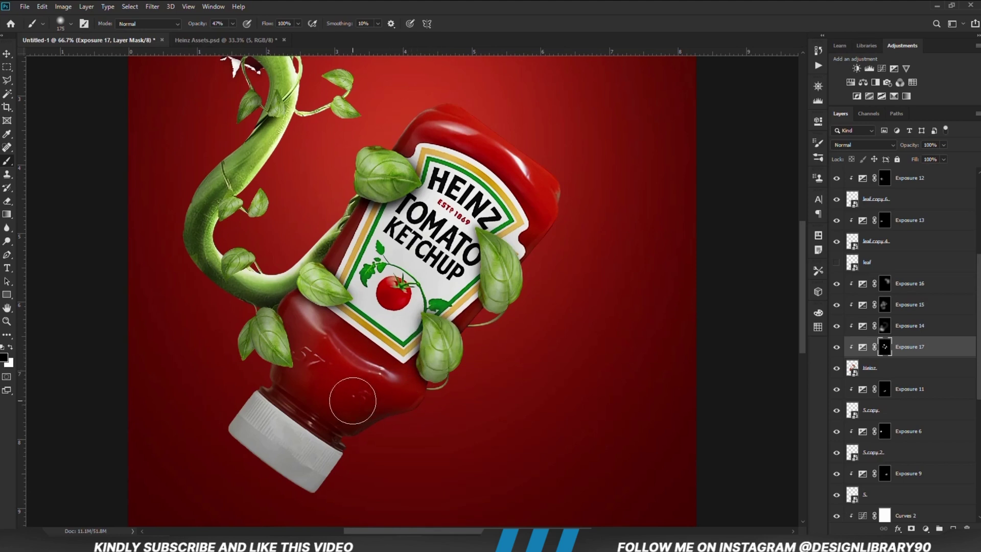
key(x)
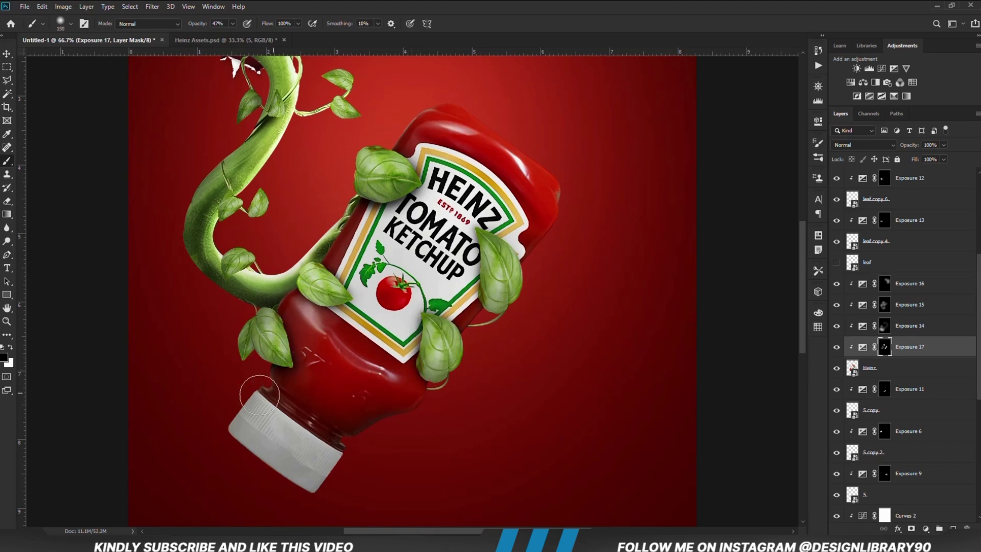
key(bracketright)
key(bracketright)
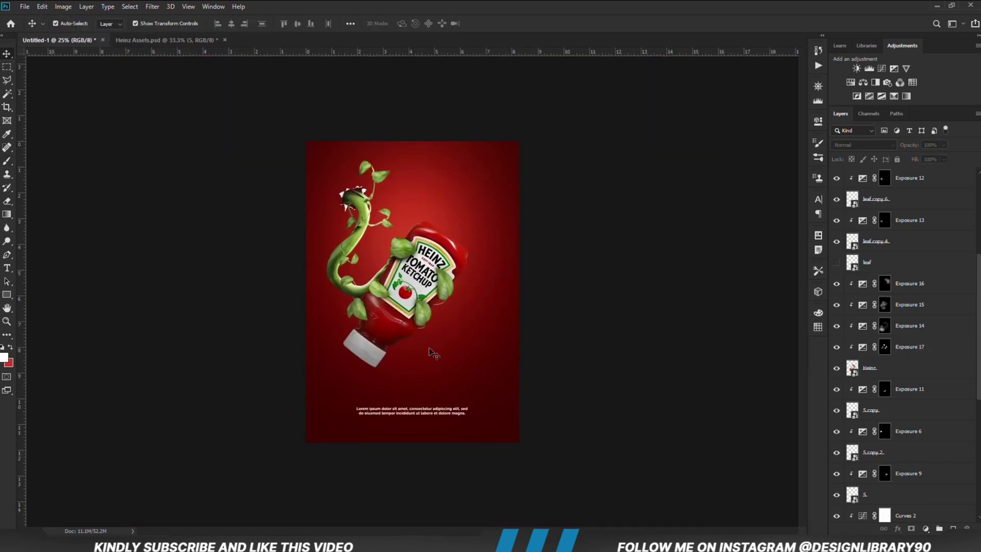
Step: Add a new top layer and paint one very large soft white glow at the poster's right edge with 100% brush opacity
scroll(900, 353, down, 10)
click(954, 528)
click(7, 161)
click(41, 160)
click(233, 24)
drag(234, 37, 263, 37)
right_click(464, 217)
drag(555, 242, 579, 247)
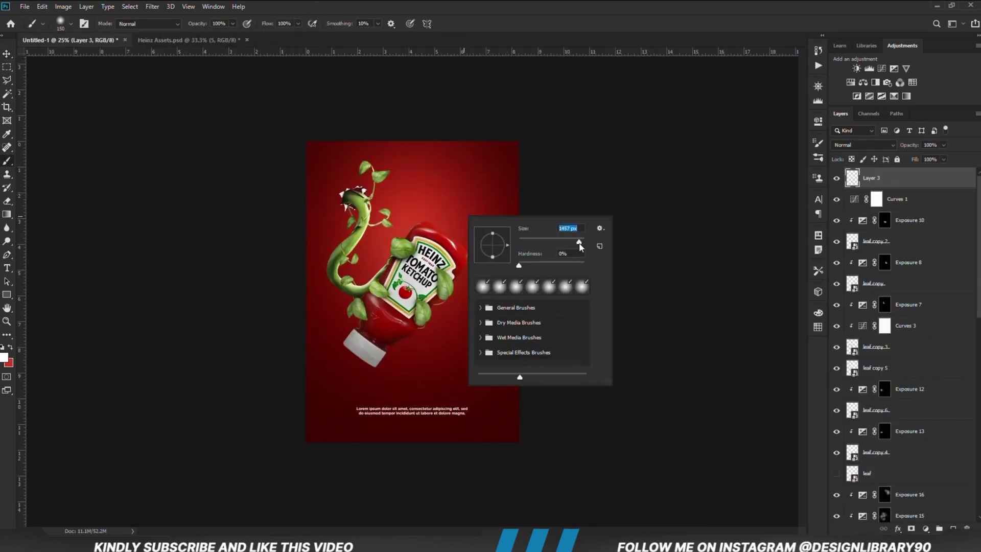
key(Return)
click(543, 215)
Step: Set the glow layer's blend mode to Overlay and duplicate the layer to strengthen the light
key(v)
click(866, 146)
click(856, 269)
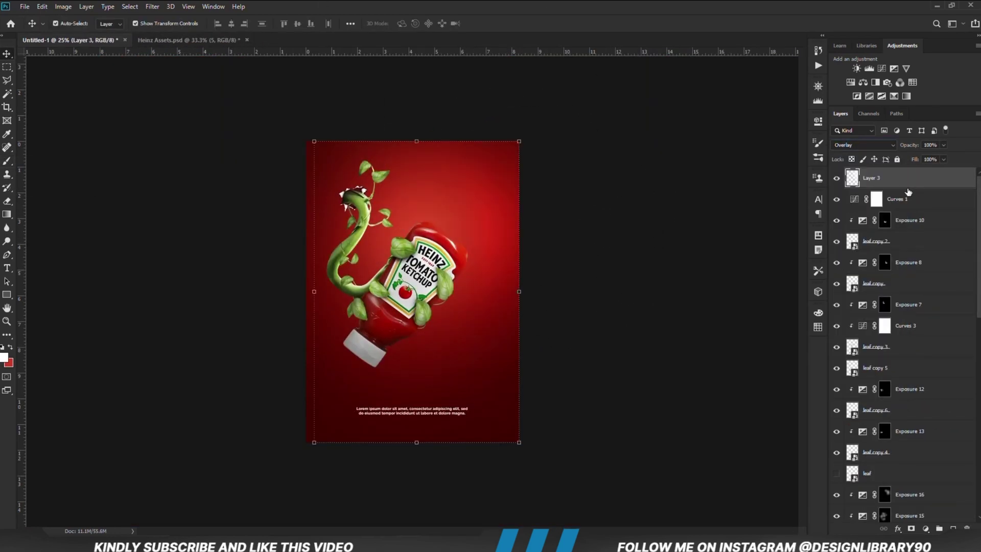
key(ctrl+j)
click(625, 224)
click(592, 185)
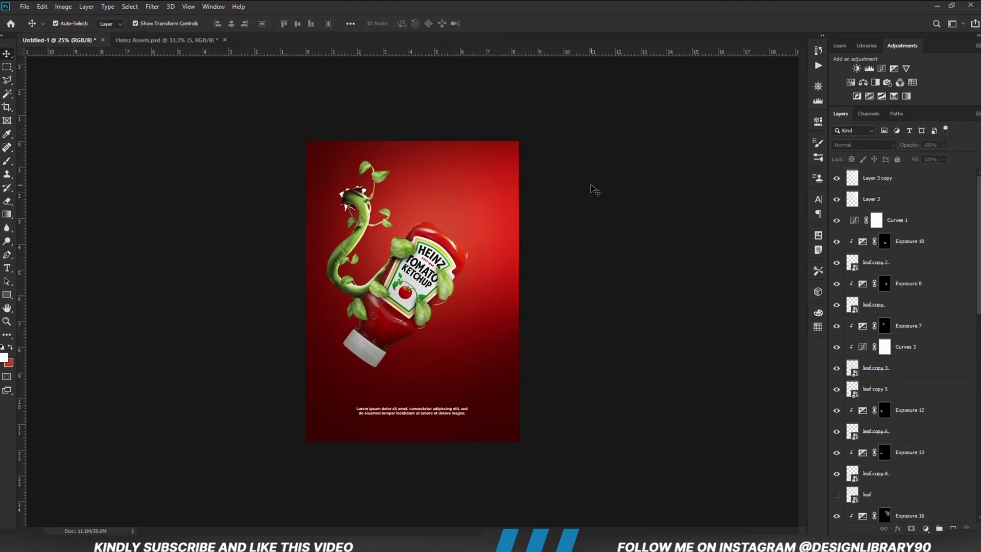
Step: Flatten the brush tip into a thin ellipse and paint a horizontal light streak below the bottle on the Color Fill 2 mask at 13% opacity
scroll(929, 352, down, 10)
click(876, 428)
click(7, 161)
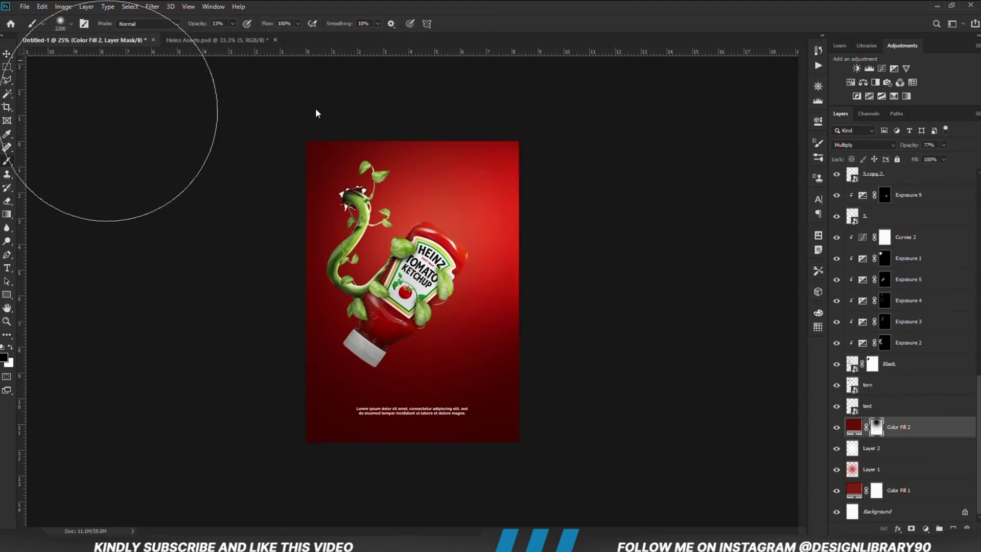
right_click(385, 317)
drag(498, 341, 494, 341)
key(Return)
mouse_move(410, 355)
mouse_down()
mouse_move(438, 383)
mouse_move(386, 381)
mouse_up()
key(bracketright)
key(bracketright)
key(bracketright)
key(bracketright)
key(bracketright)
key(bracketright)
key(bracketright)
key(x)
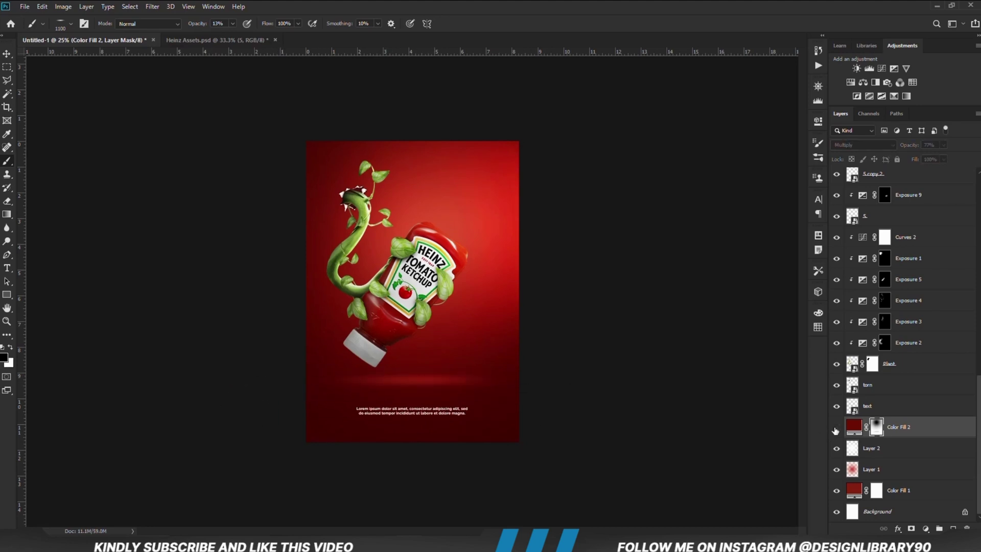
Step: Build up the horizontal glow below the bottle on the Color Fill 2 mask with a 1400 px flattened brush at 6% opacity
key(v)
click(102, 189)
click(918, 428)
key(b)
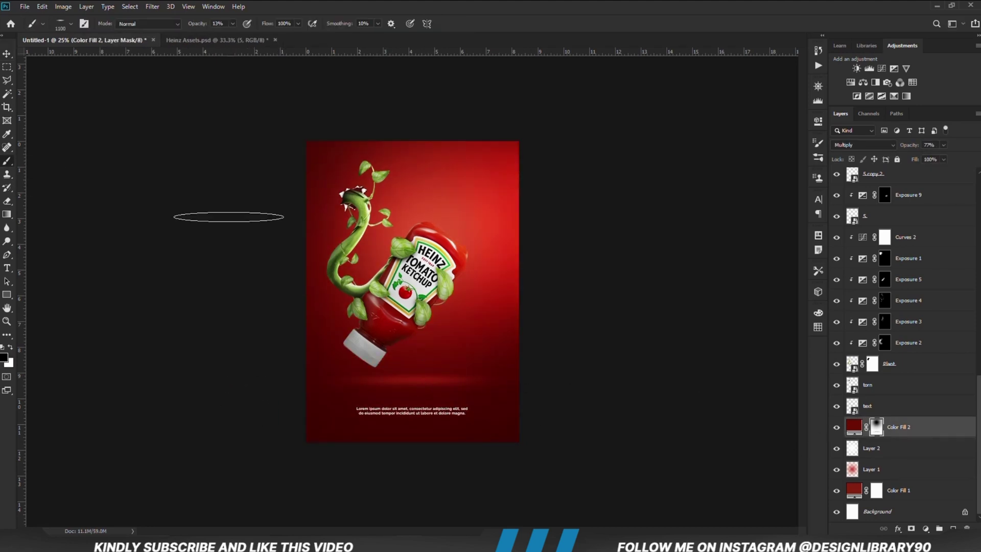
right_click(397, 365)
drag(424, 393, 425, 393)
click(13, 347)
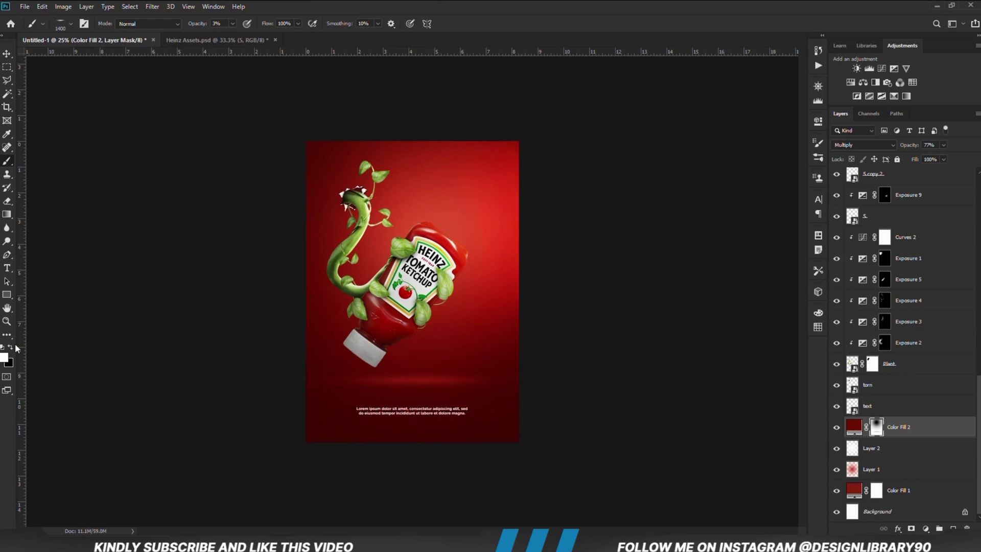
click(11, 348)
drag(232, 24, 235, 25)
key(v)
click(143, 390)
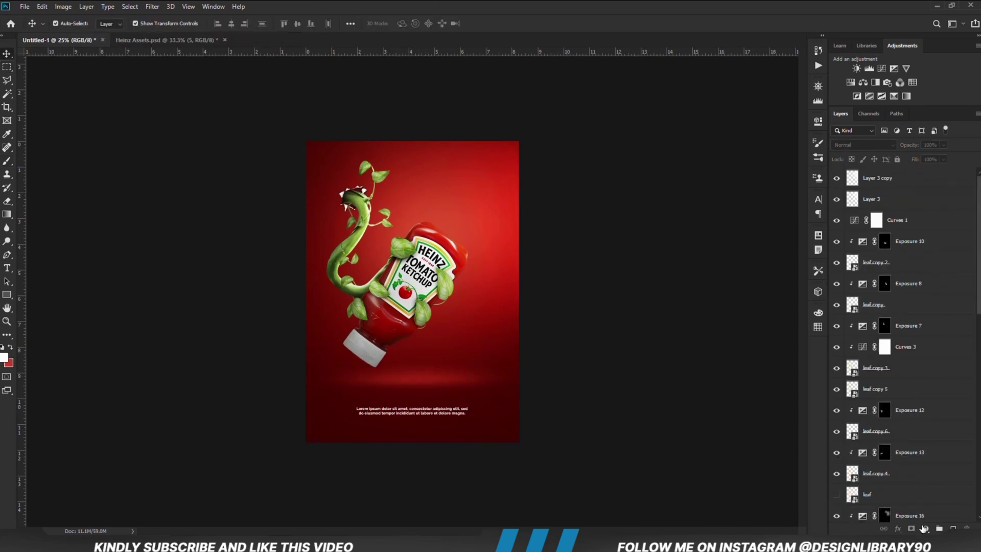
Step: Add a Solid Color fill layer above all layers using the hex color 6f1306 copied from Notepad
click(925, 528)
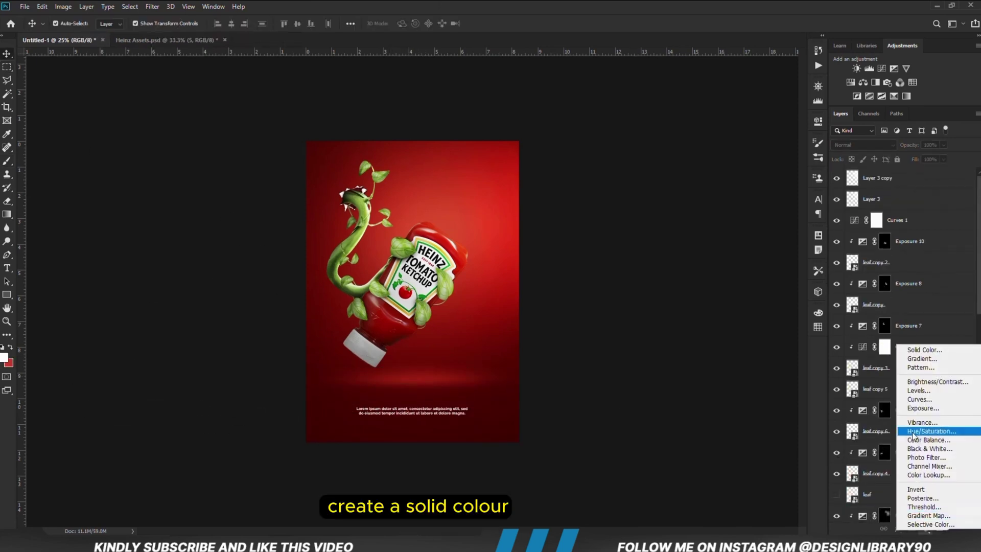
click(918, 347)
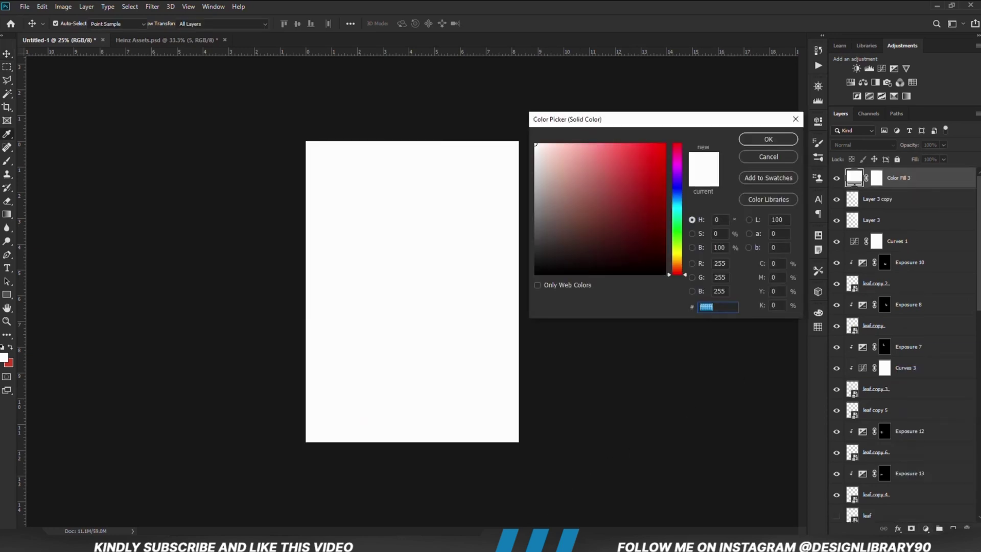
key(alt+Tab)
right_click(101, 162)
click(122, 199)
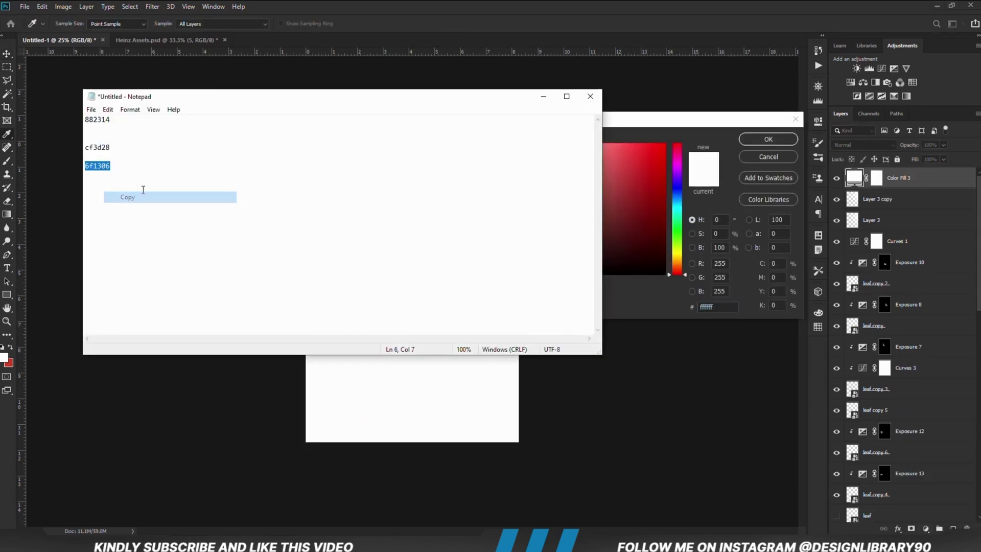
click(489, 33)
right_click(706, 304)
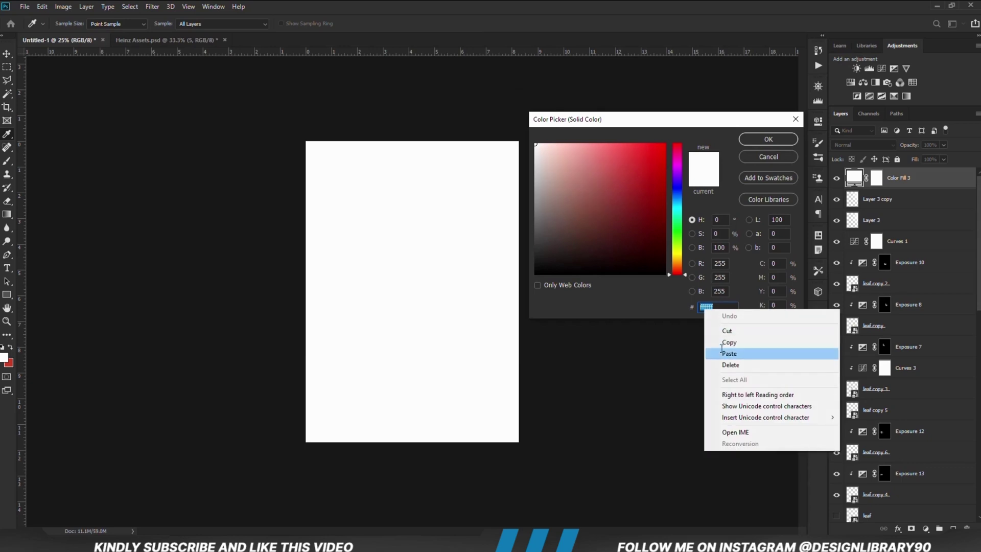
click(722, 353)
click(768, 139)
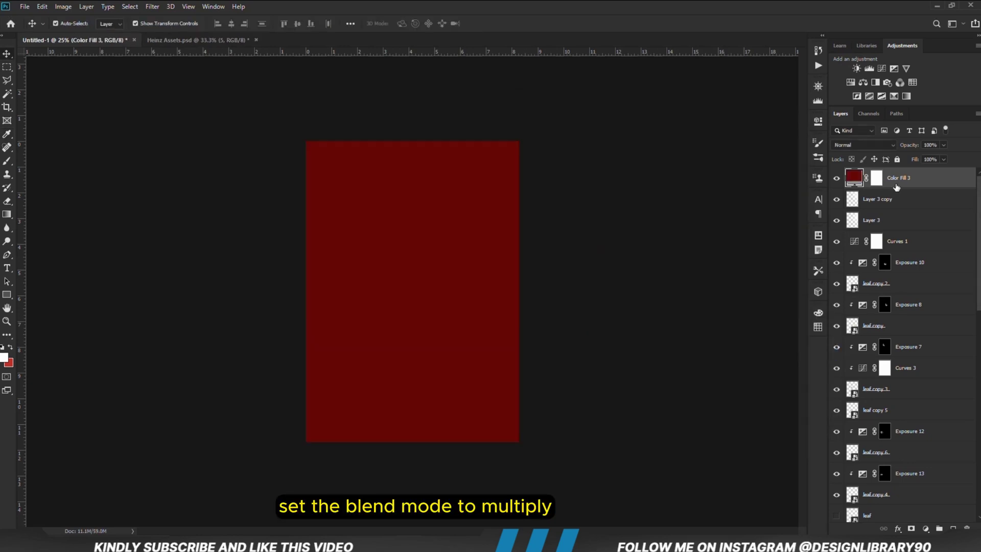
Step: Set the Color Fill 3 layer's blend mode to Multiply and invert its mask
click(864, 146)
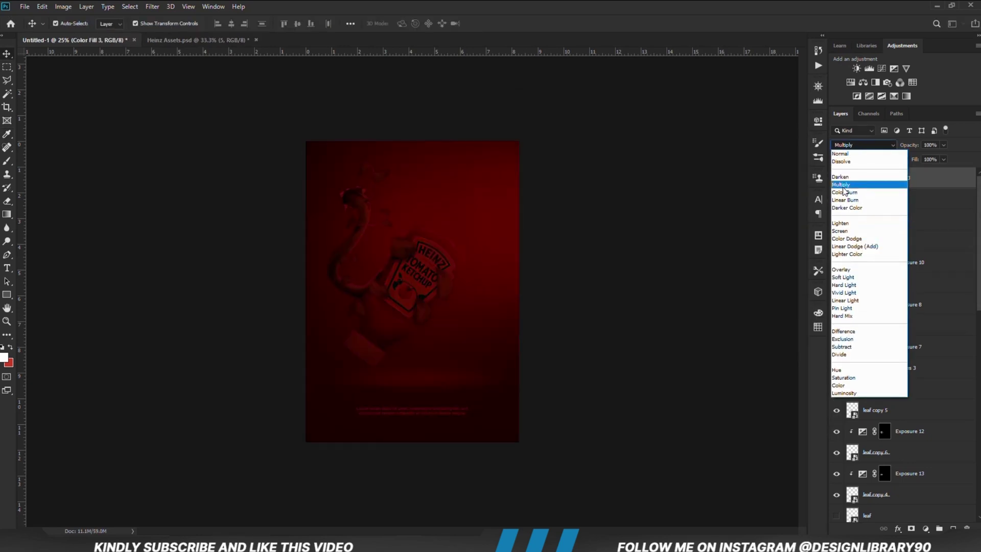
click(902, 185)
click(877, 178)
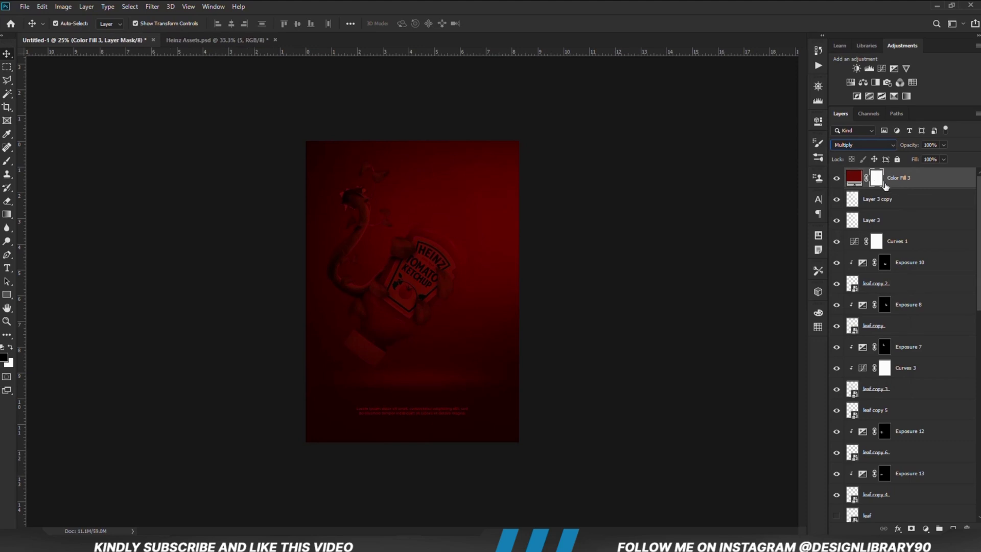
key(ctrl+i)
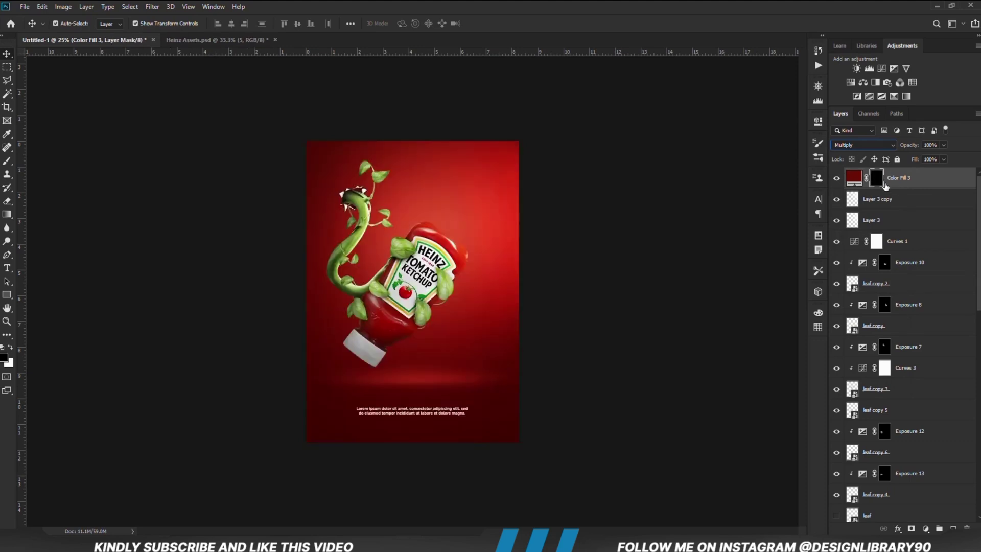
Step: Darken the poster's top and left edges on the Color Fill 3 mask with a round, soft 1300 px white brush at 9% opacity
right_click(7, 162)
click(127, 163)
right_click(192, 171)
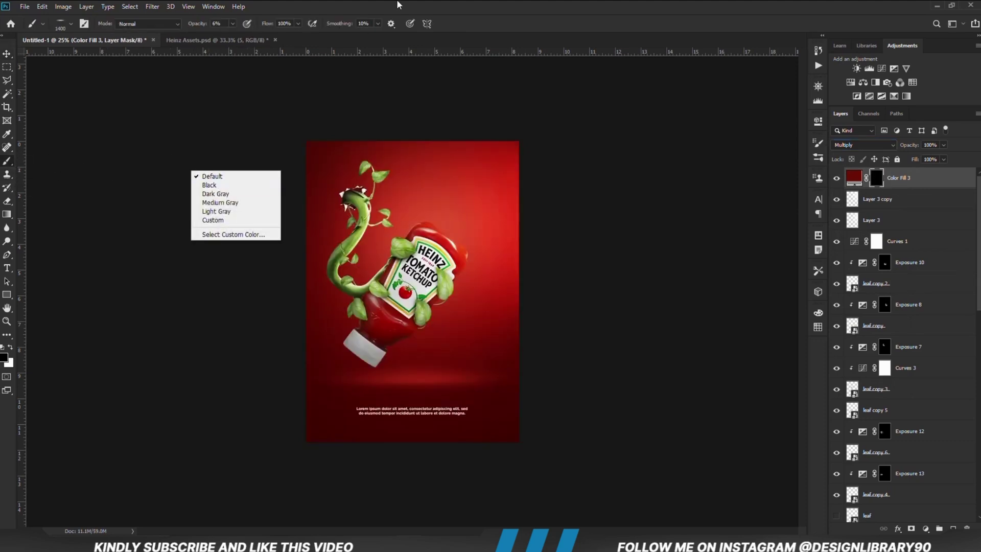
right_click(398, 207)
click(425, 5)
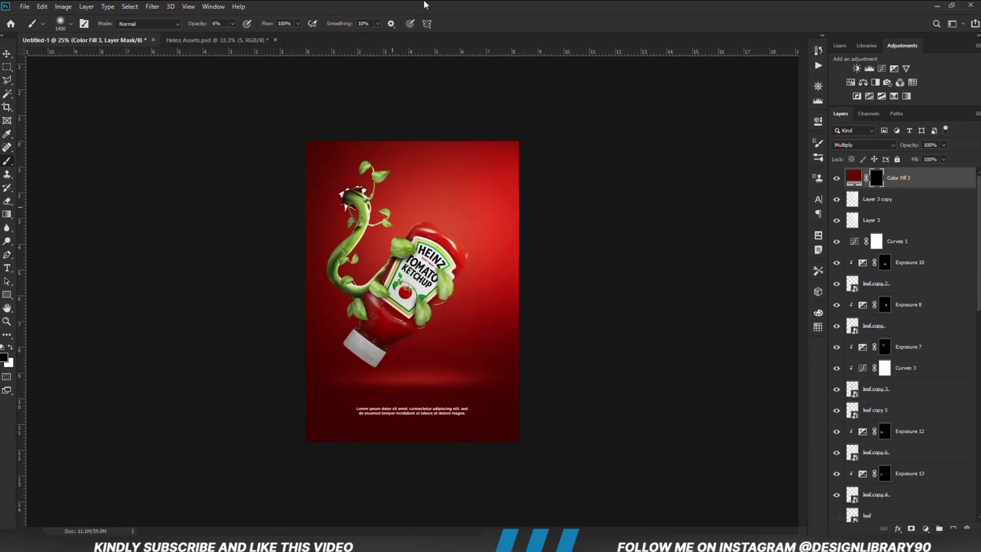
click(232, 23)
drag(230, 35, 235, 36)
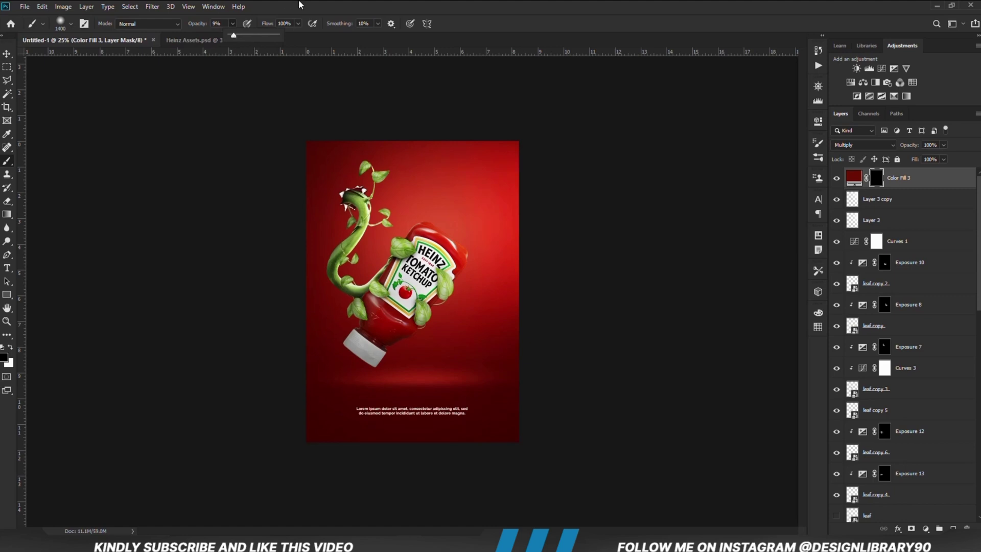
key(x)
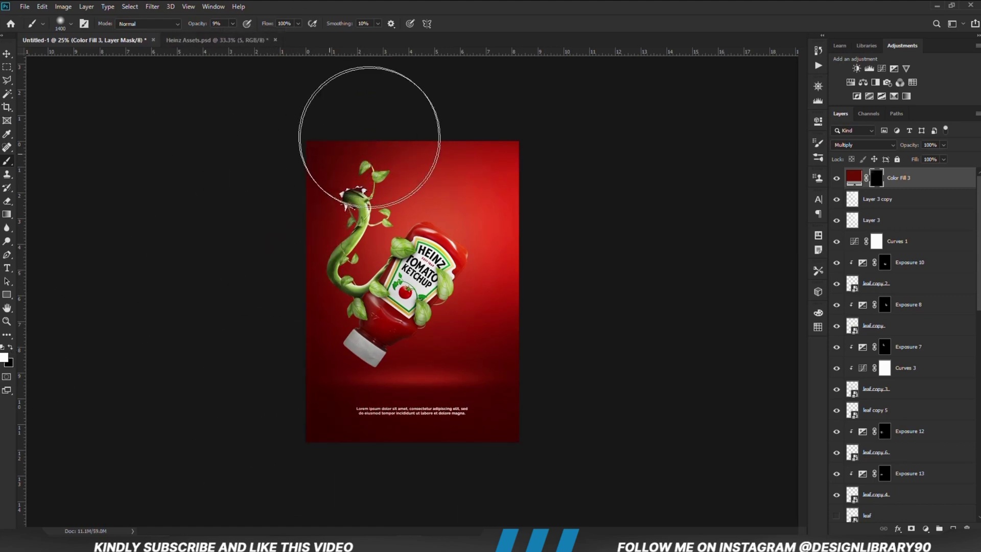
drag(369, 138, 367, 145)
key(bracketleft)
drag(302, 216, 287, 319)
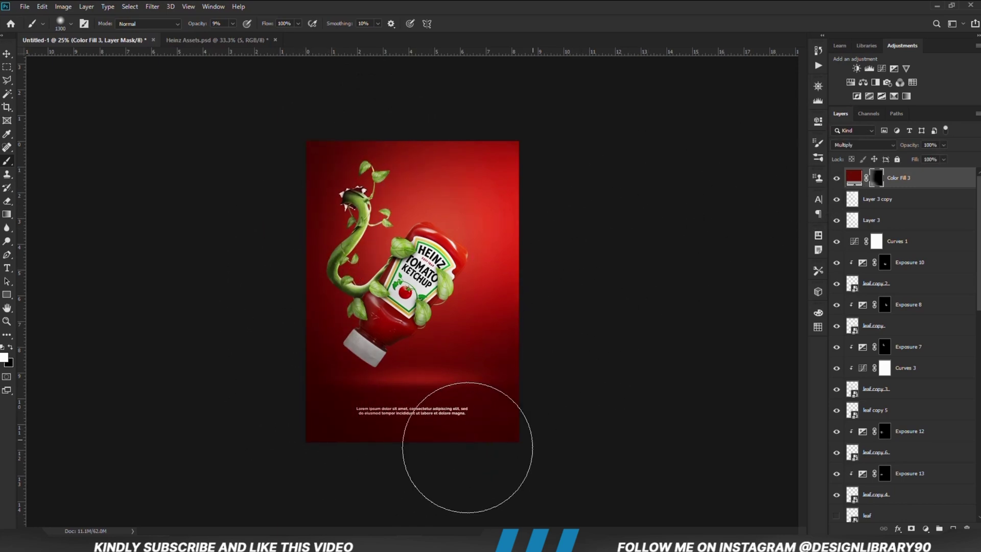
Step: Change the Color Fill 3 layer's blend mode to Normal and deselect the layer
key(v)
key(shift+alt+n)
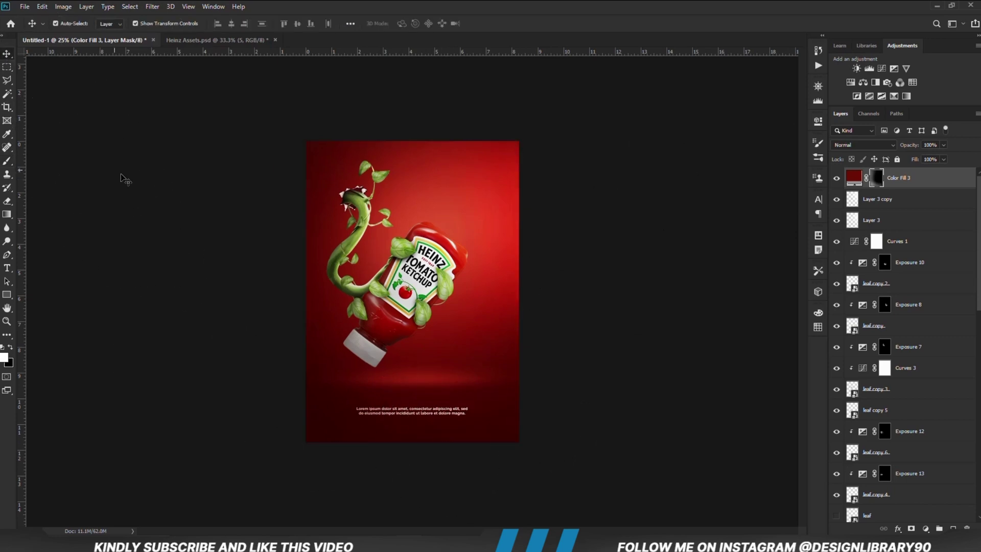
click(121, 175)
Step: Add a new empty layer directly above the Color Fill 2 layer
scroll(978, 494, down, 15)
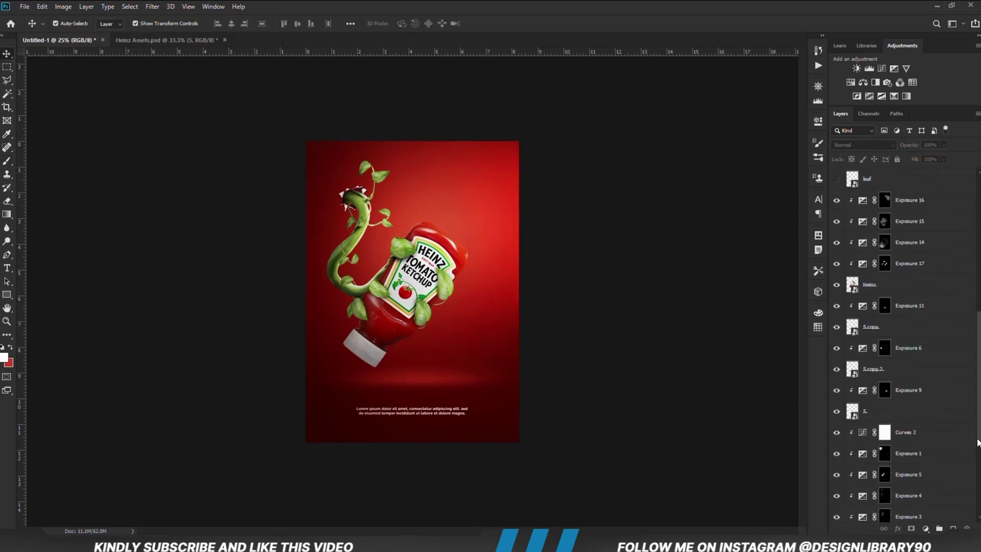
click(923, 454)
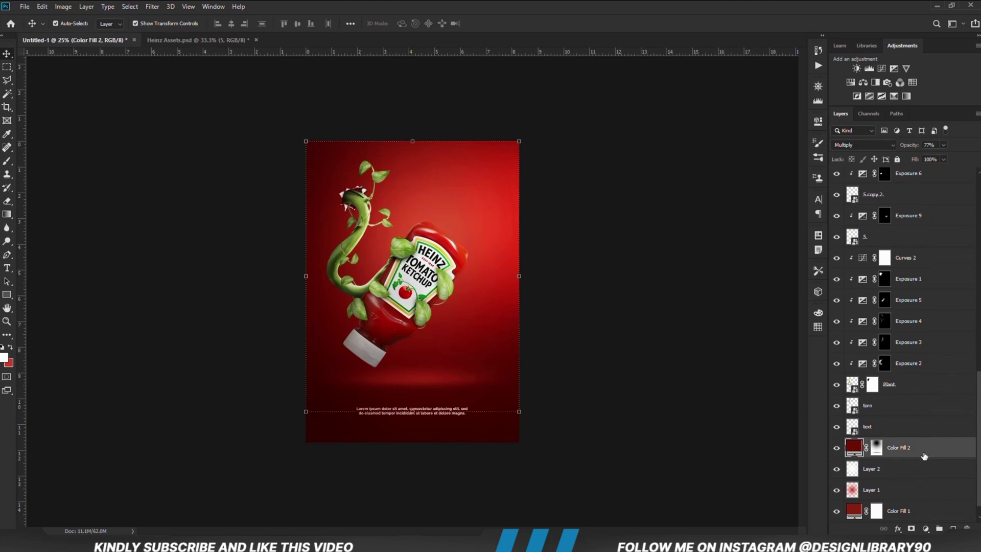
click(954, 528)
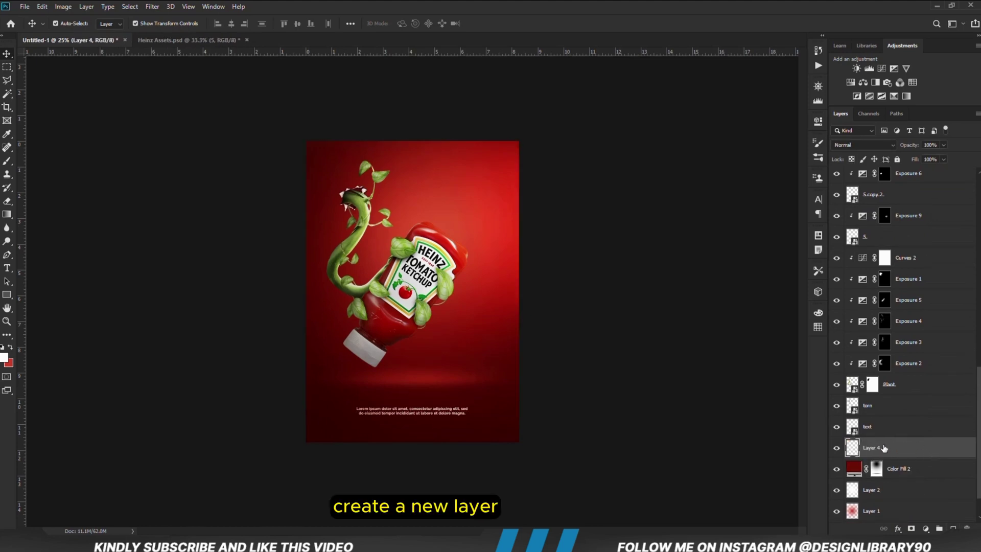
Step: Set up the Brush tool with a flattened elliptical tip, 0% hardness, 1300 px size and 100% opacity
right_click(7, 160)
click(51, 162)
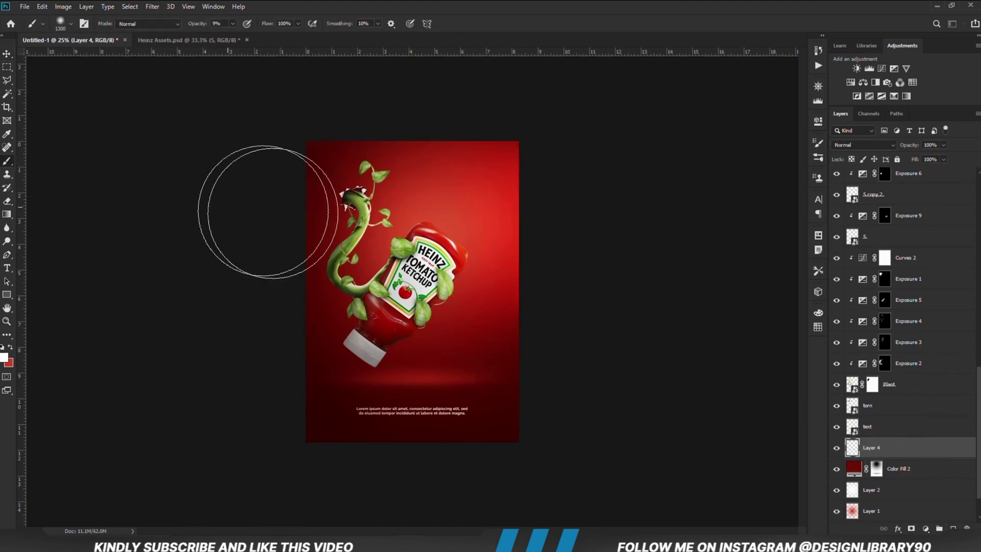
right_click(396, 270)
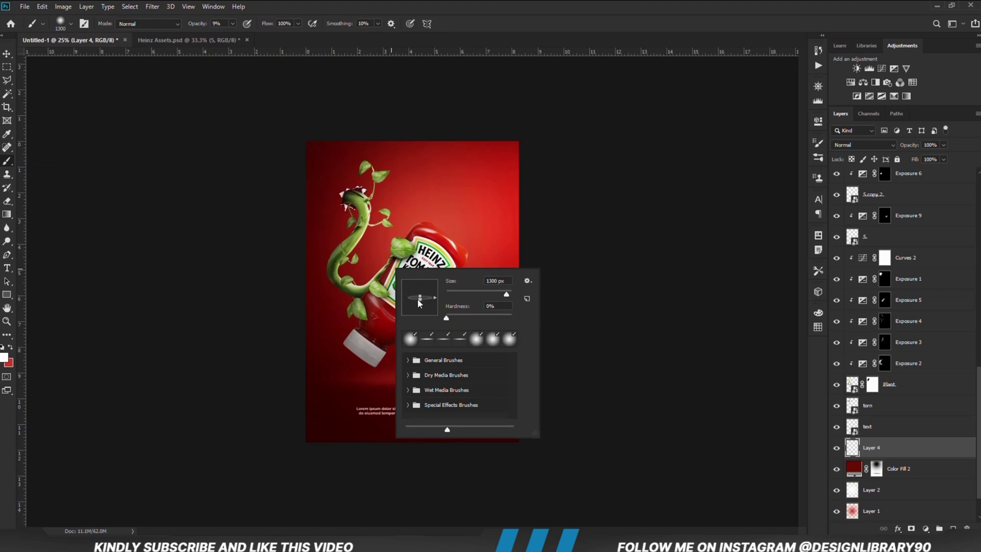
drag(418, 300, 418, 300)
click(470, 3)
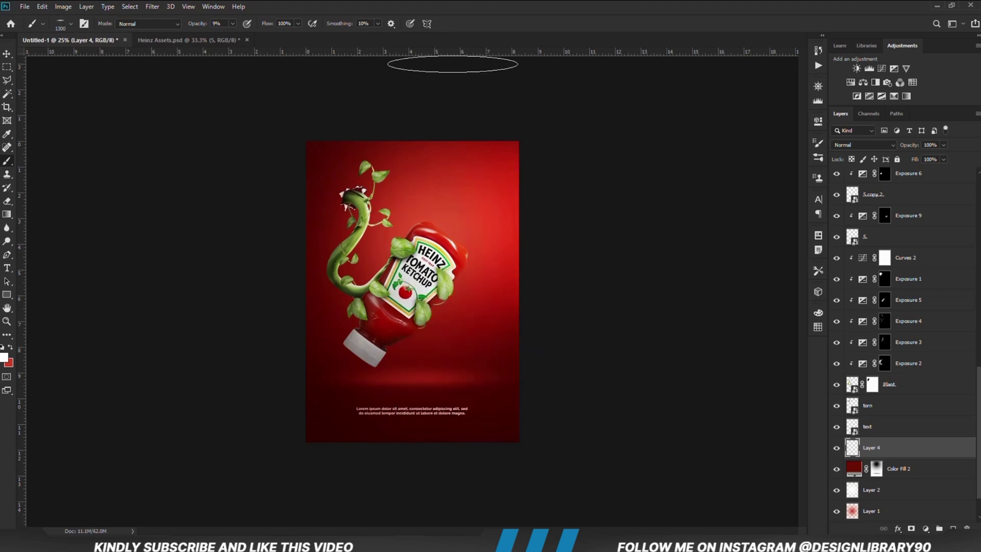
click(233, 24)
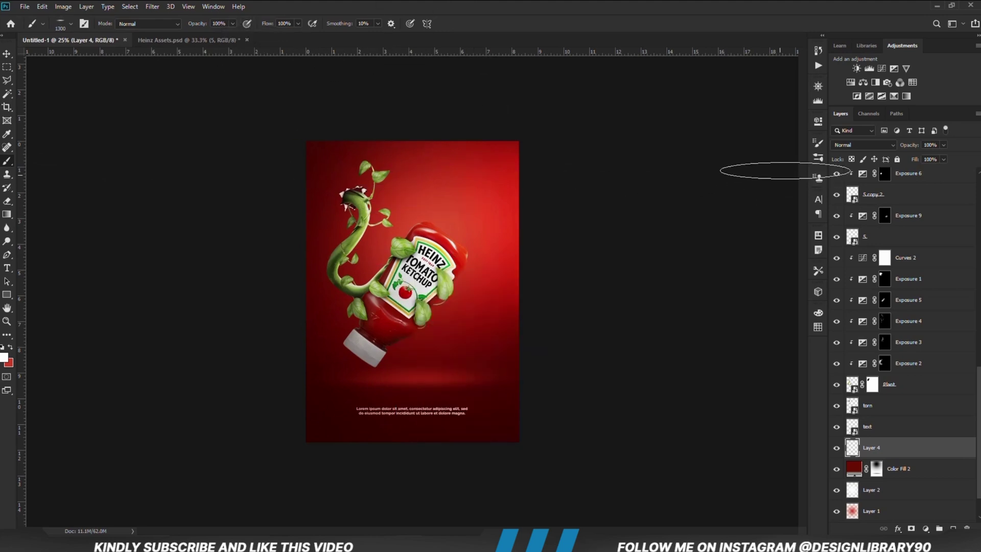
click(818, 145)
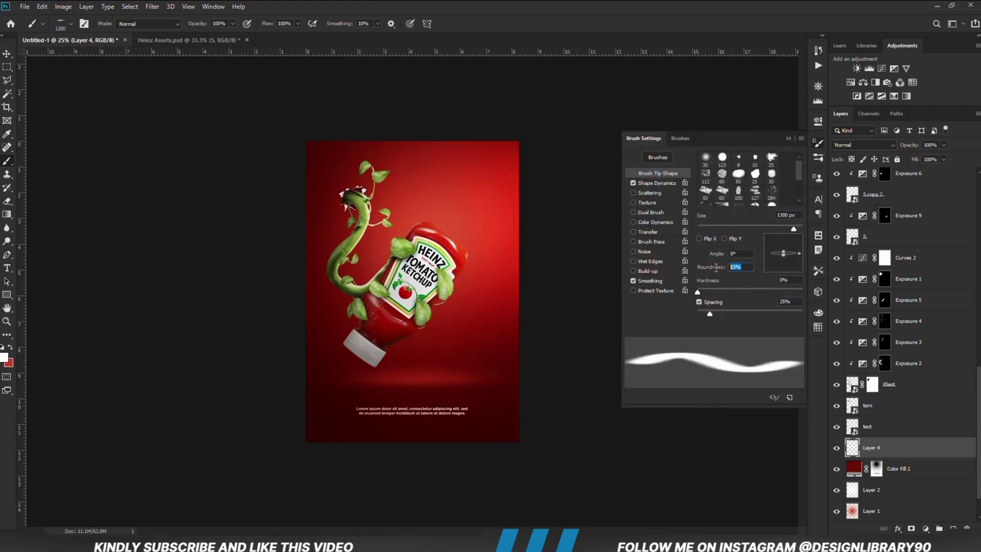
click(787, 138)
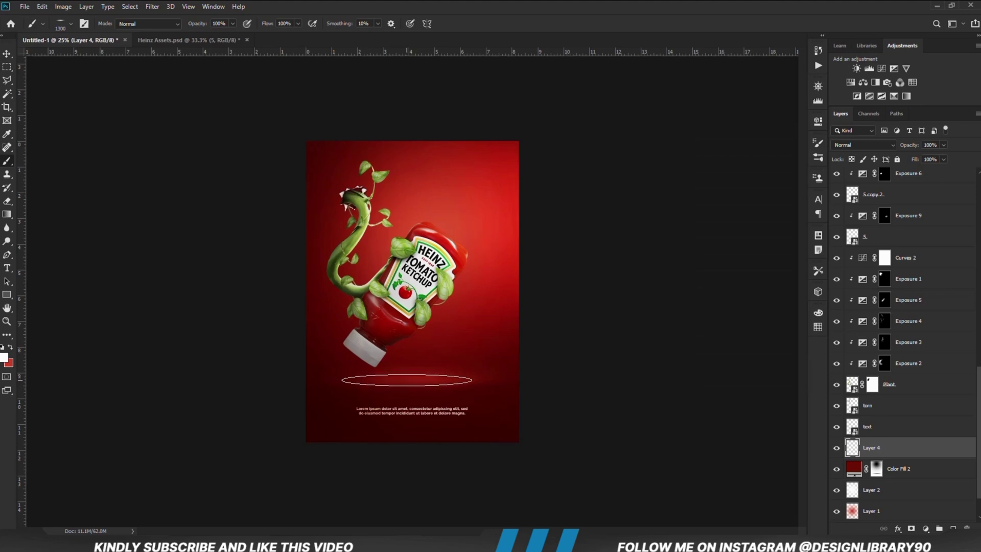
Step: Stamp a black floor shadow beneath the bottle cap on Layer 4 with the flattened brush reduced to 900 px
key(bracketleft)
key(bracketleft)
key(bracketleft)
key(bracketleft)
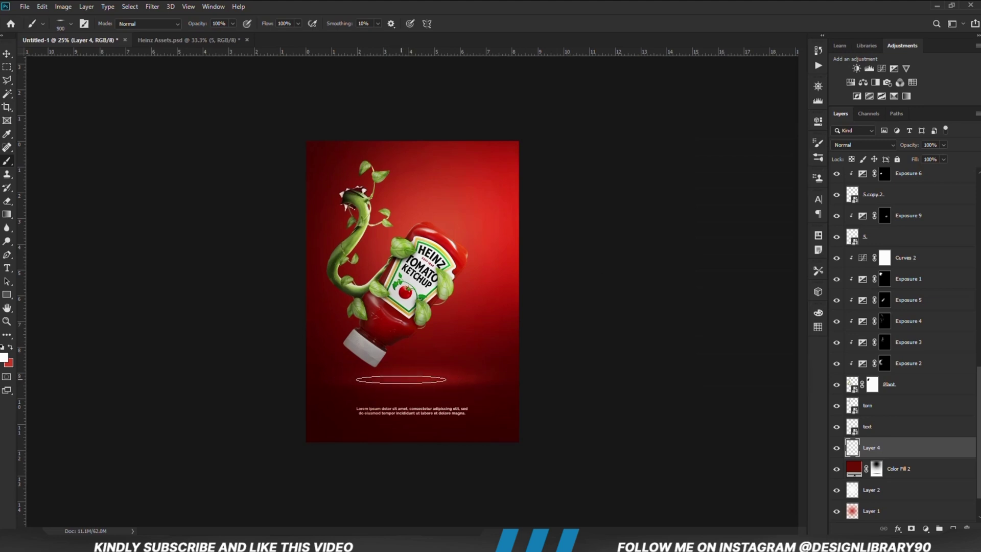
click(406, 378)
key(ctrl+z)
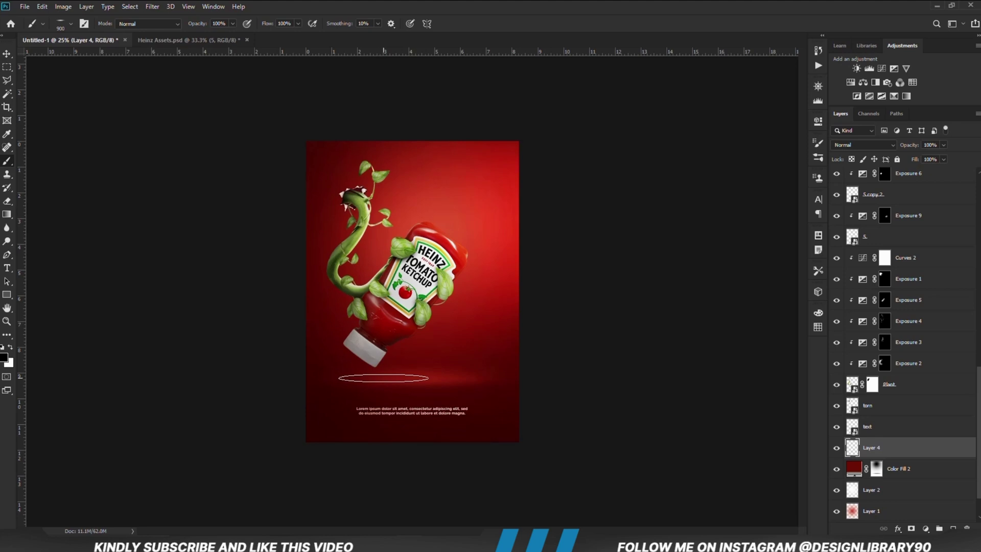
click(383, 378)
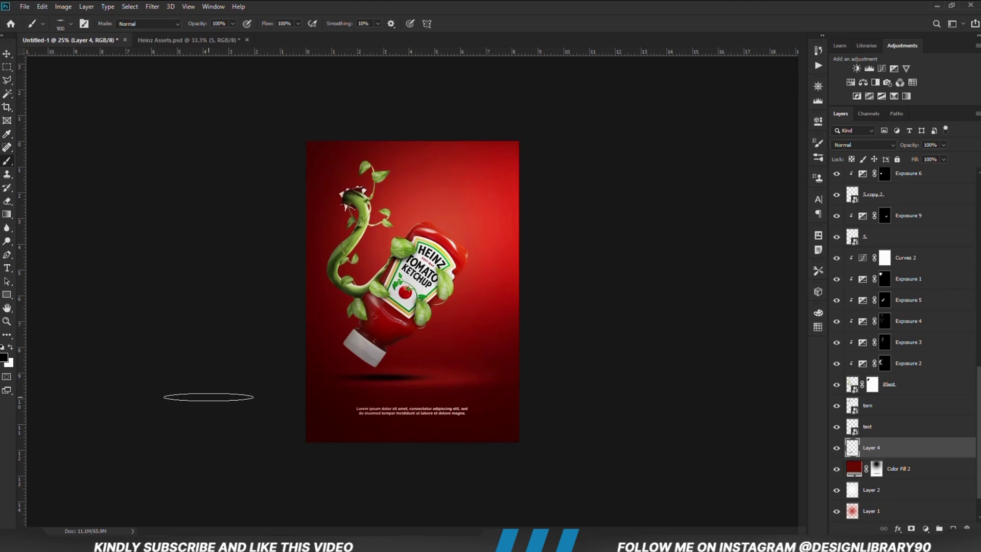
Step: Compare the poster with and without the floor shadow, set Layer 4's blend mode to Soft Light and deselect it
click(837, 449)
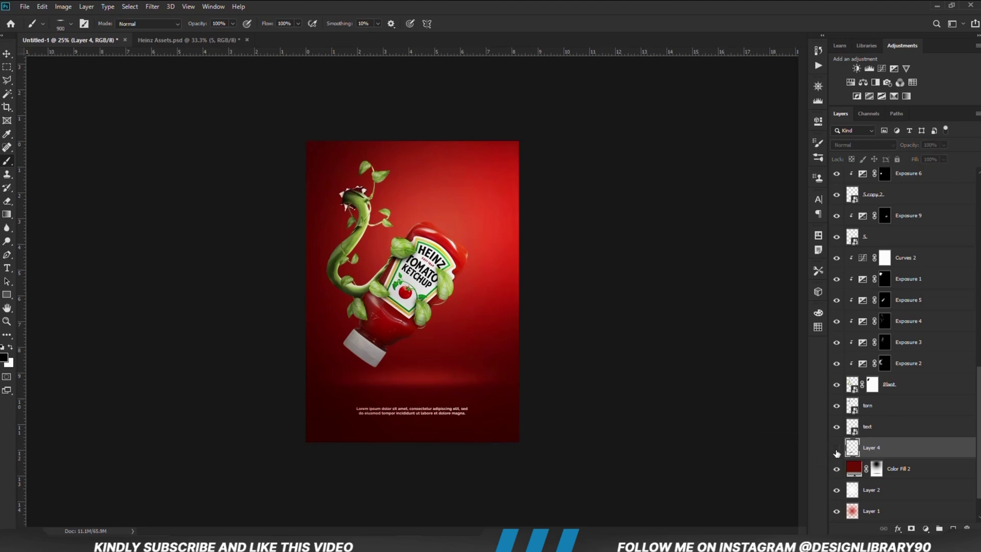
click(835, 450)
click(874, 146)
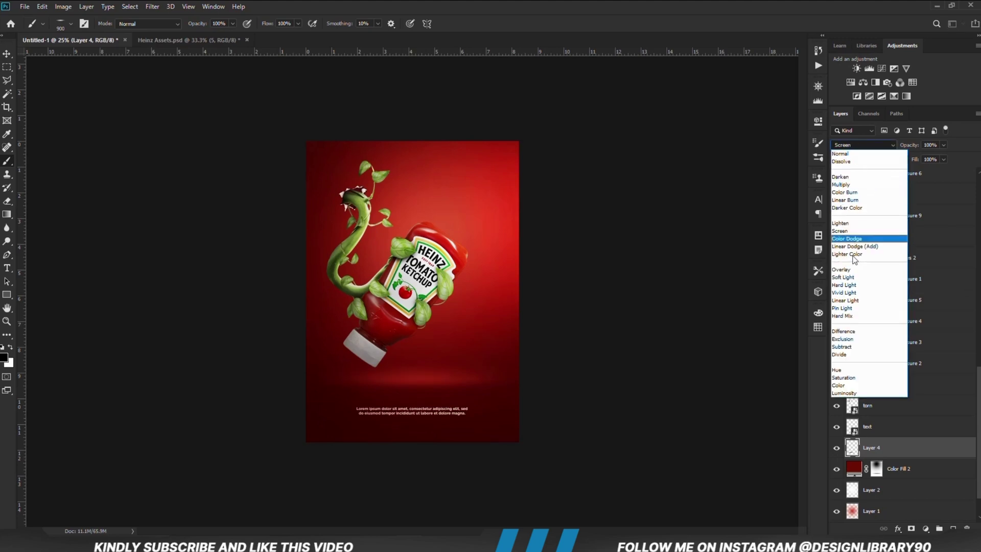
click(853, 277)
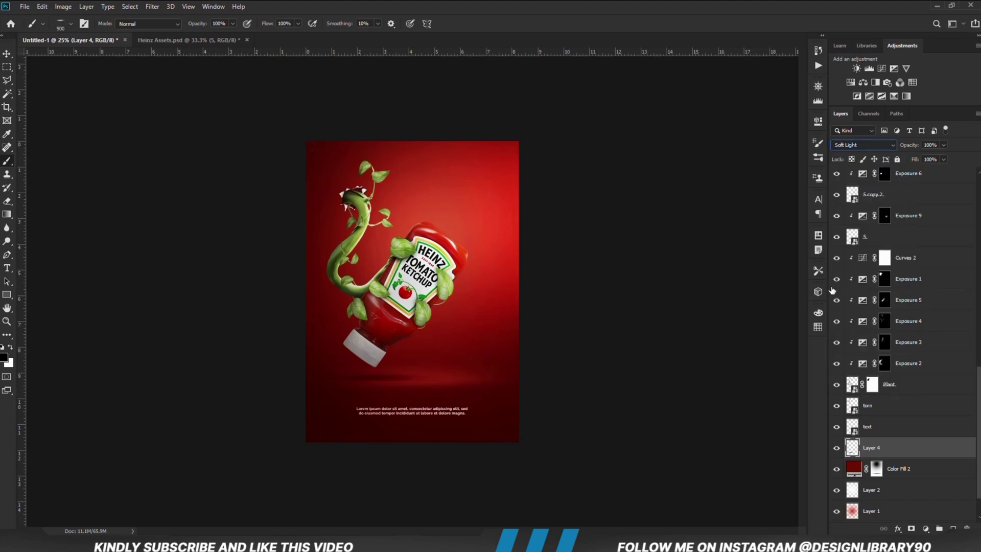
click(7, 53)
click(124, 120)
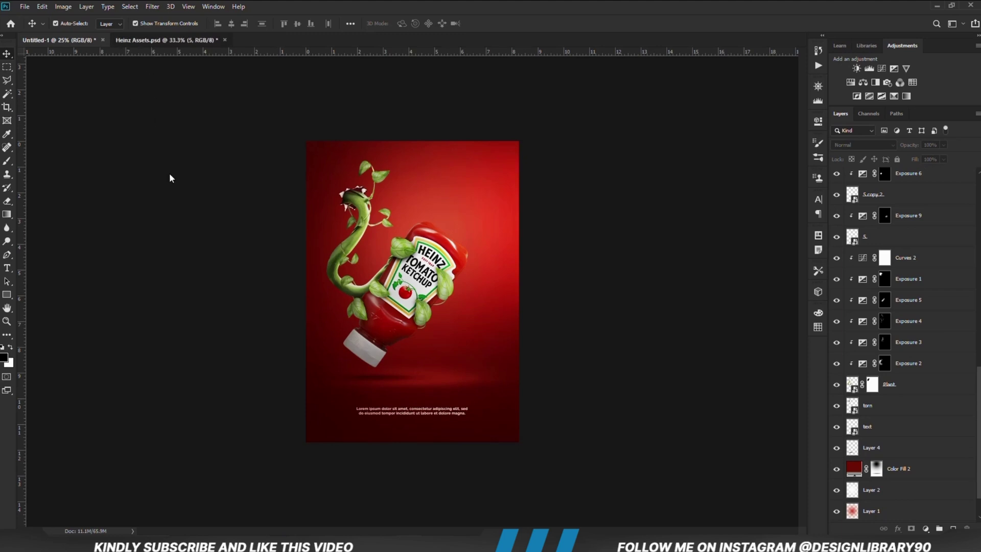
Step: Copy the dark particle image from Heinz Assets.psd into the poster as the top layer, and scale and position it over the whole canvas
key(ctrl+Tab)
click(837, 199)
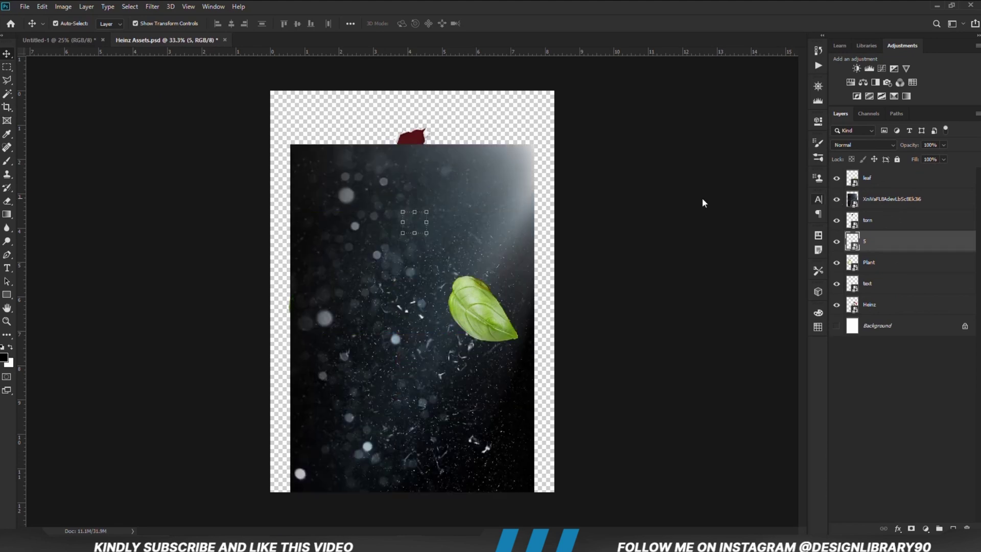
click(892, 199)
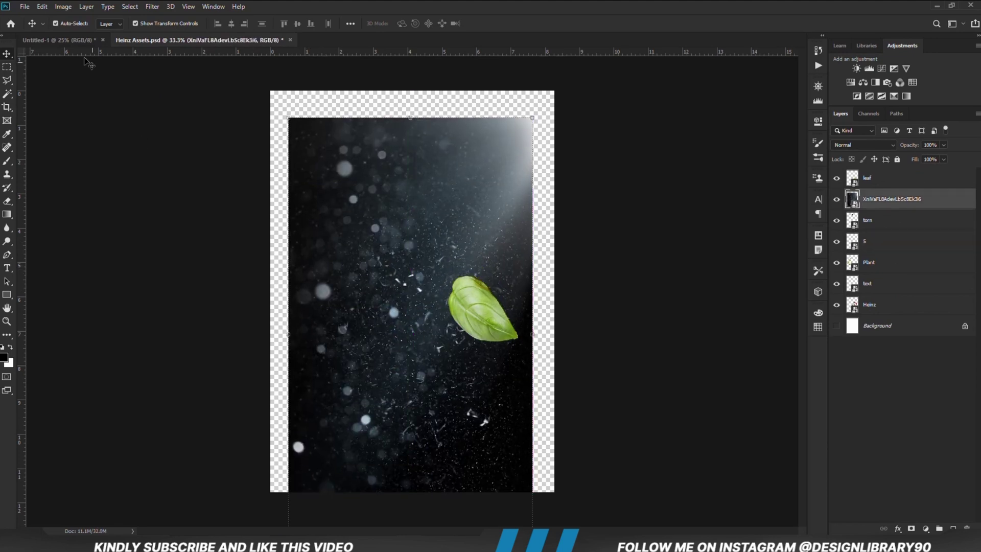
key(ctrl+Tab)
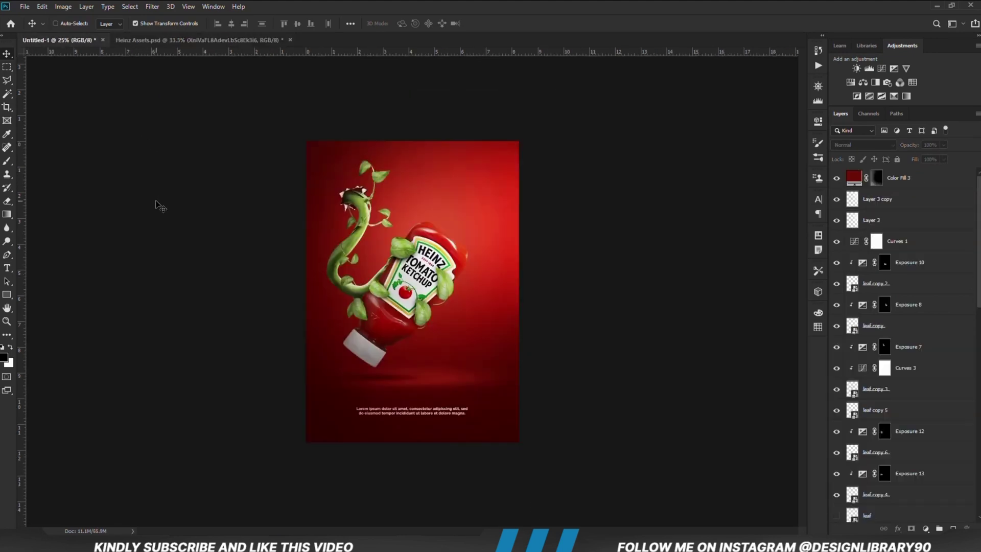
key(ctrl+v)
drag(504, 139, 543, 70)
drag(465, 265, 443, 308)
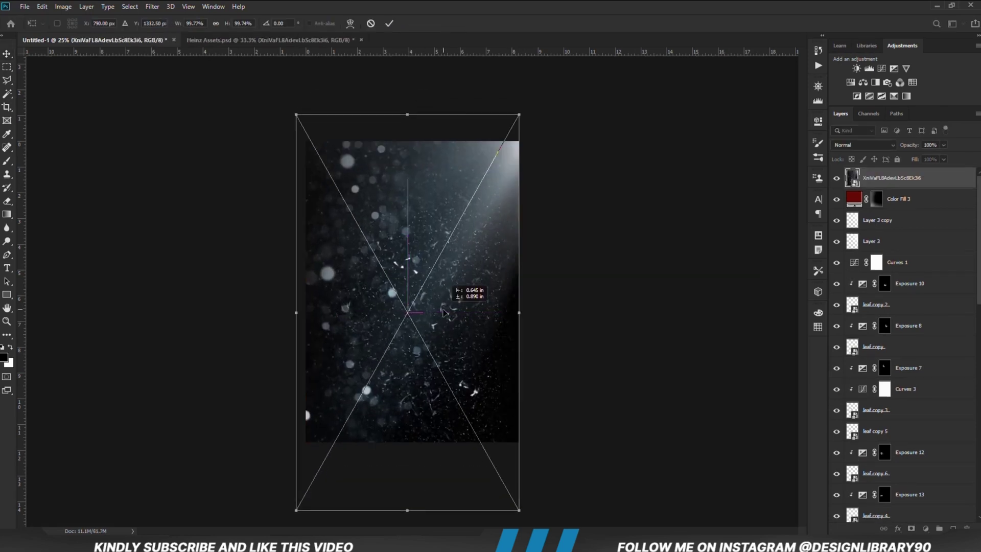
key(Return)
Step: Set the particle image's blend mode to Screen and clip a Levels adjustment layer to it
click(864, 145)
click(850, 230)
click(925, 529)
click(919, 386)
click(729, 292)
drag(685, 228, 740, 211)
click(789, 117)
Step: Clip a colorizing Hue/Saturation adjustment to the particle image with Hue 0, Saturation 58 and Lightness -19
click(926, 529)
click(932, 426)
click(729, 292)
click(721, 244)
drag(729, 231, 717, 231)
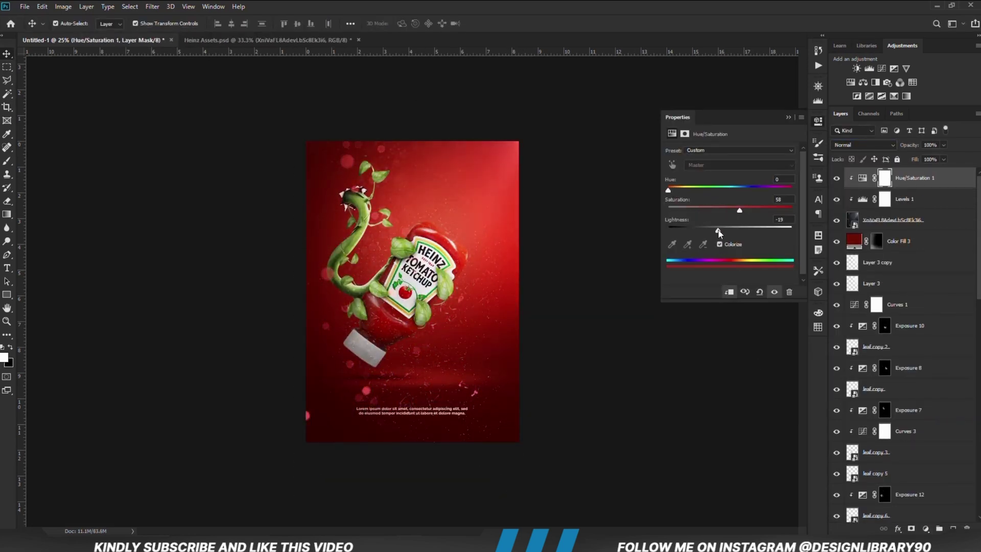
click(789, 118)
Step: Add a layer mask to the particle image and invert it to hide the particles
click(906, 225)
click(911, 529)
key(ctrl+i)
Step: Reveal faint particles around the bottle on the inverted mask with a soft white brush at reduced opacity
click(7, 161)
click(49, 161)
right_click(415, 243)
key(Return)
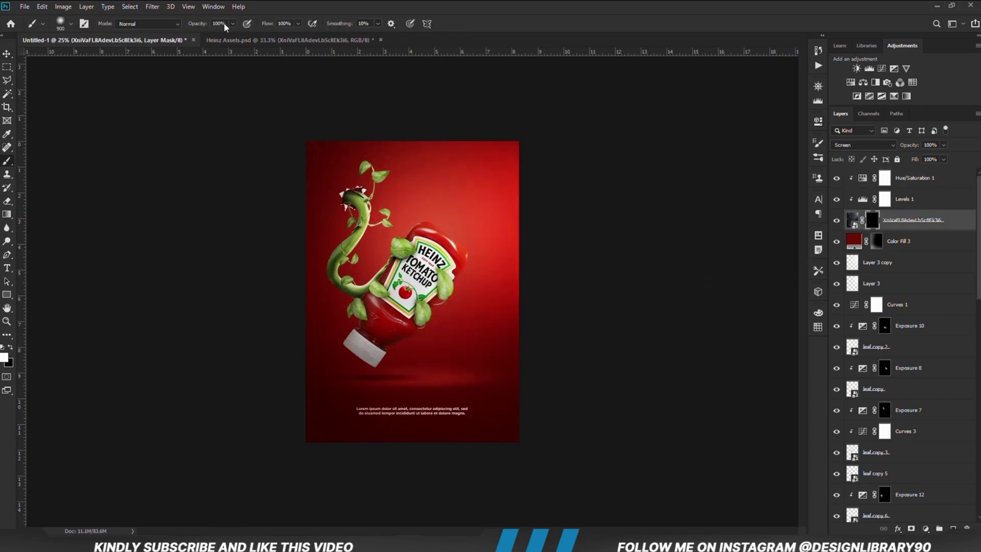
click(232, 23)
drag(236, 37, 196, 38)
mouse_move(432, 234)
mouse_down()
mouse_move(418, 190)
mouse_move(434, 224)
mouse_move(500, 194)
mouse_up()
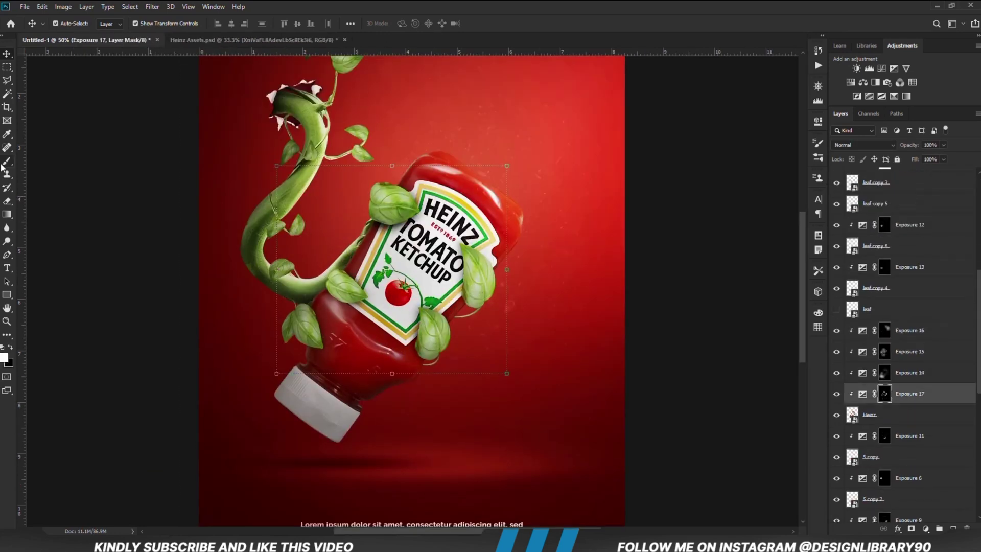
Step: Touch up the bottle's Exposure 17 mask with an enlarged soft black brush at 24% opacity and deselect the layer
click(4, 163)
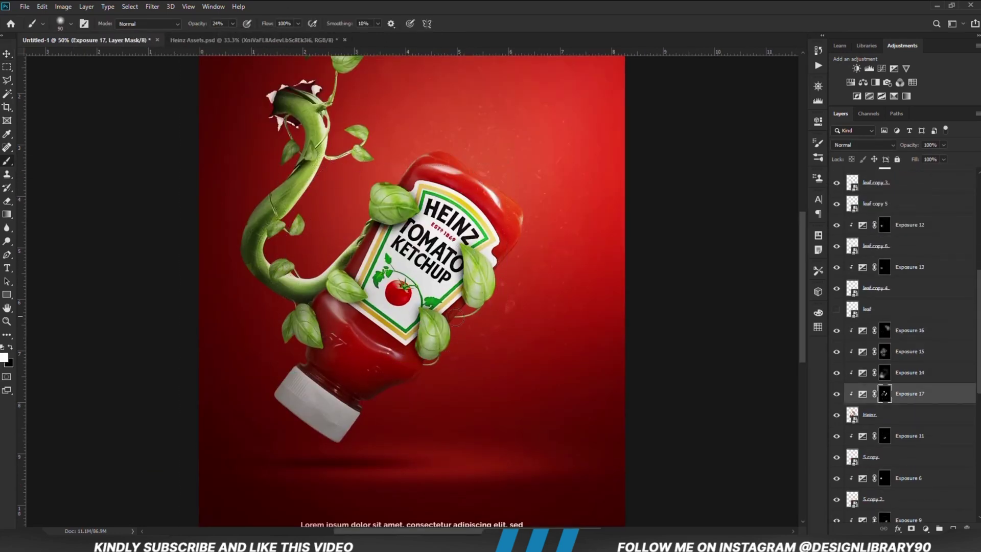
key(x)
key(bracketright)
key(bracketright)
key(v)
click(109, 157)
Step: Paint a soft black shadow behind the plant stem on a new layer above Layer 4, using a 200 px brush at 92% opacity
scroll(887, 348, down, 7)
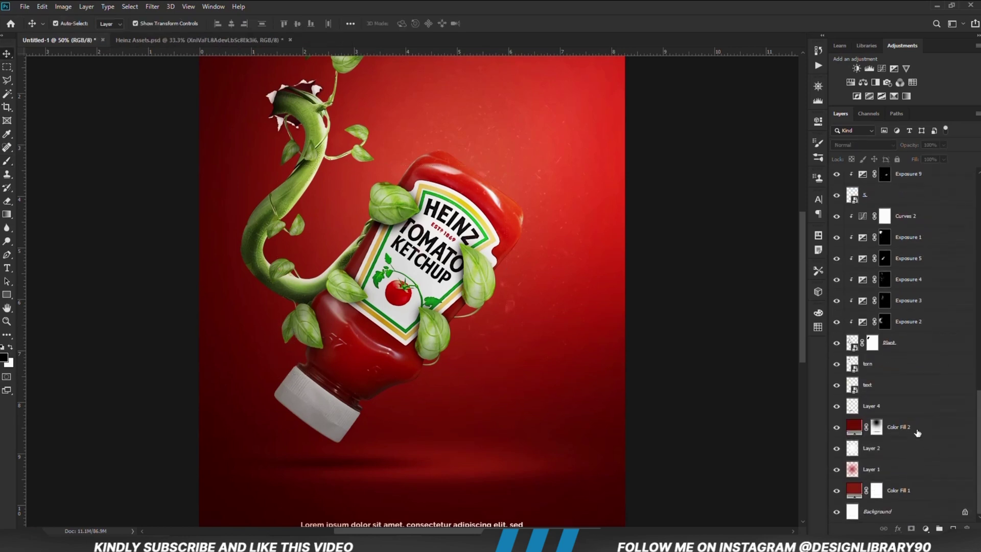
click(902, 409)
key(ctrl+alt+shift+n)
click(7, 162)
click(233, 23)
drag(257, 37, 233, 35)
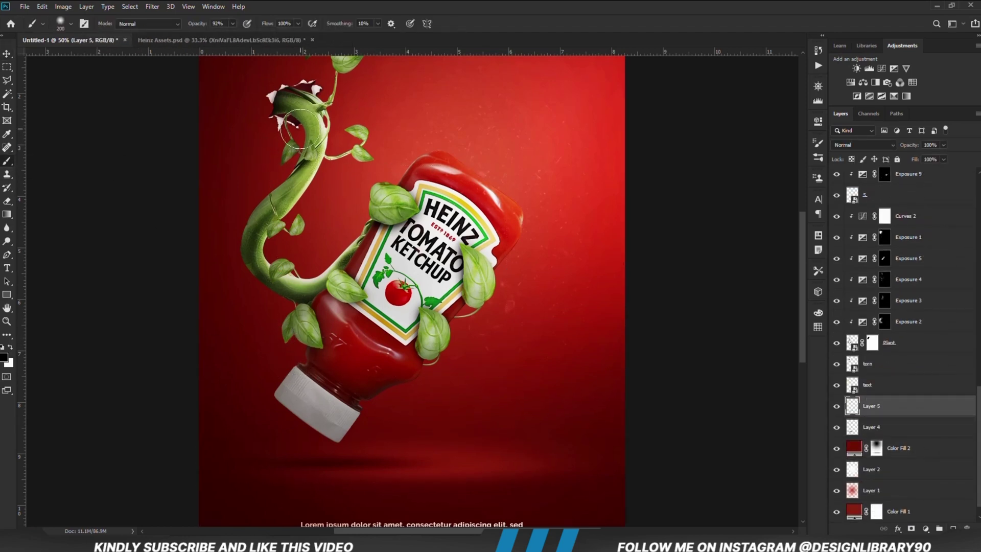
Step: Add a mask to Layer 5 and fade the stem's shadow with a large soft black brush, raising its opacity to 64%
click(912, 529)
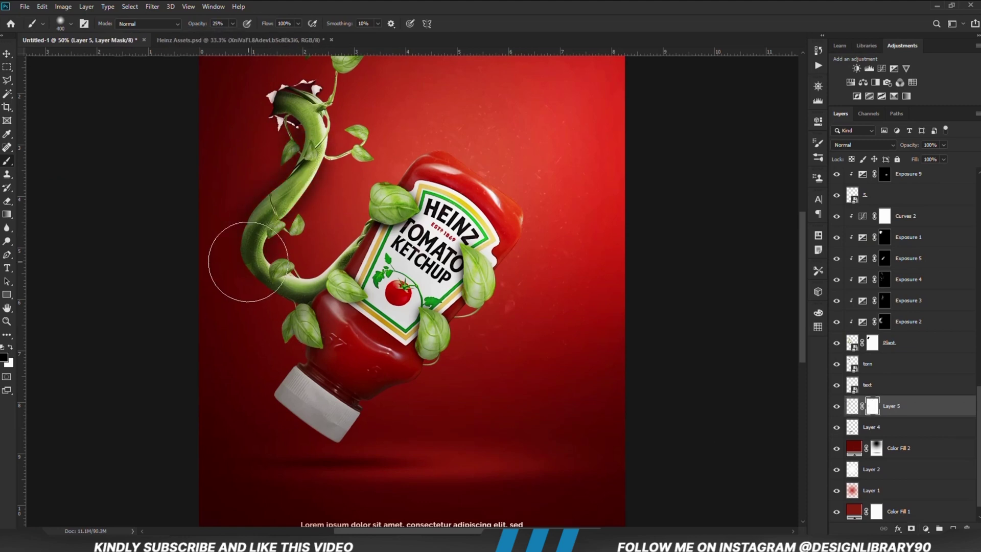
key(bracketright)
key(bracketright)
key(6)
key(4)
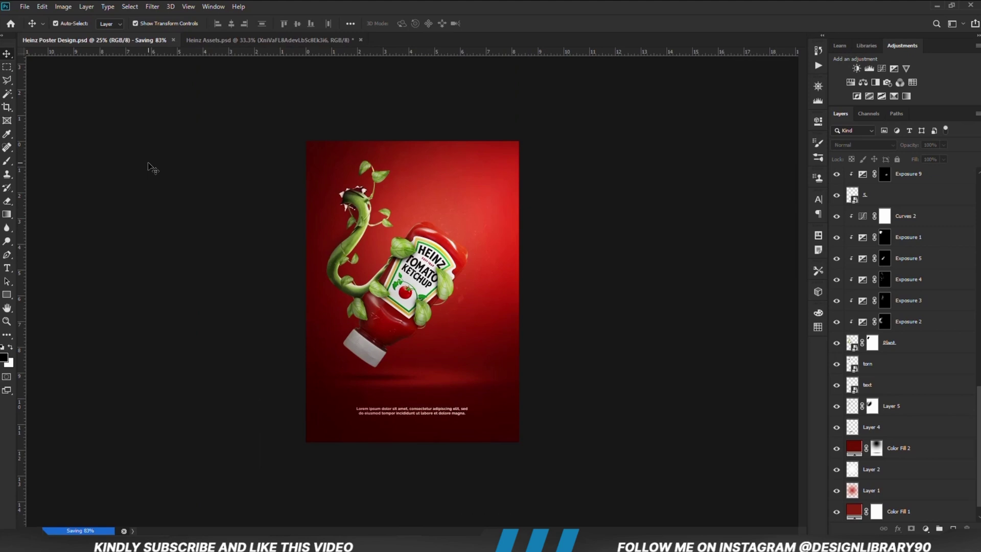
Step: Stamp all visible layers into a new top layer and convert it to a smart object
key(ctrl+plus)
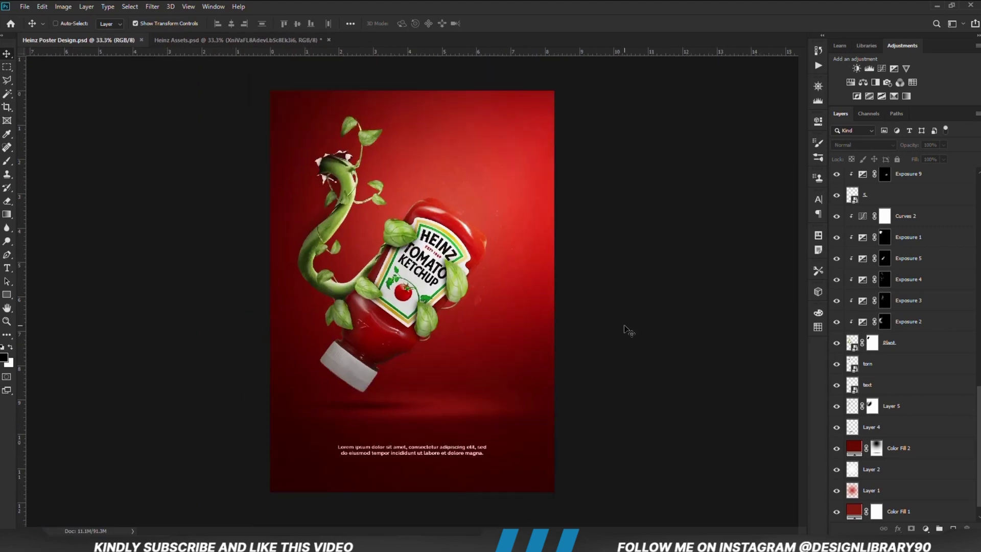
key(ctrl+alt+shift+e)
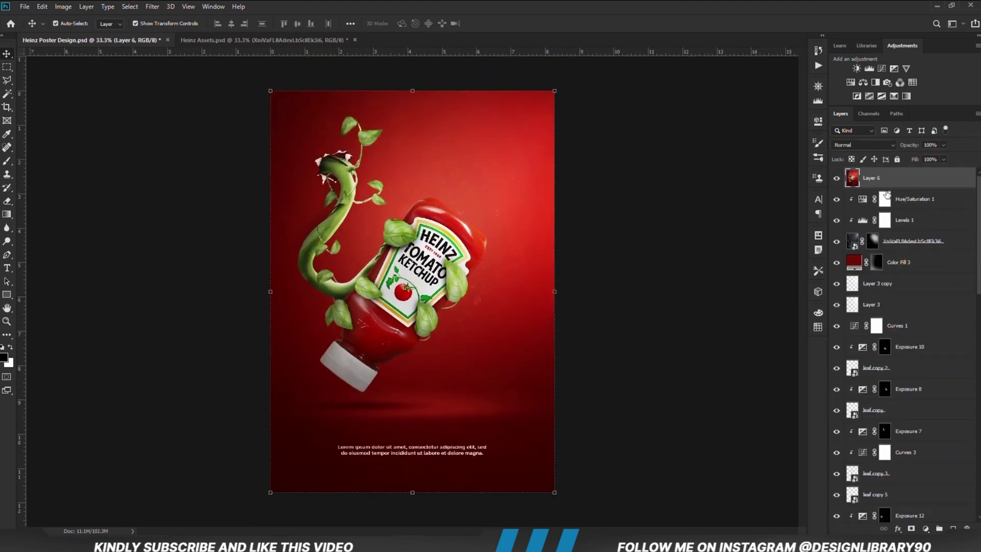
right_click(923, 185)
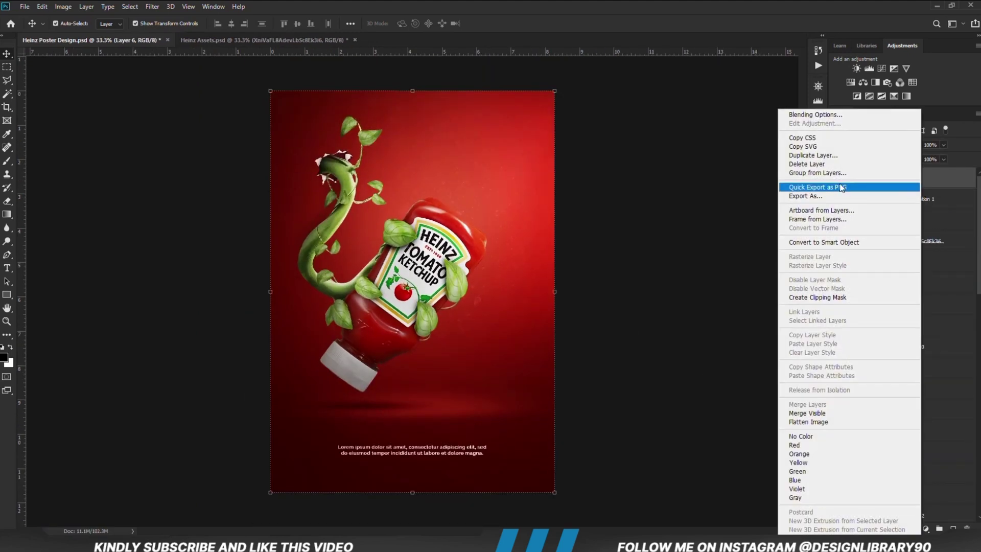
click(825, 243)
Step: Start a Camera Raw filter on Layer 6 with Exposure +0.20, Contrast +13, Highlights +8 and Shadows -17
click(151, 7)
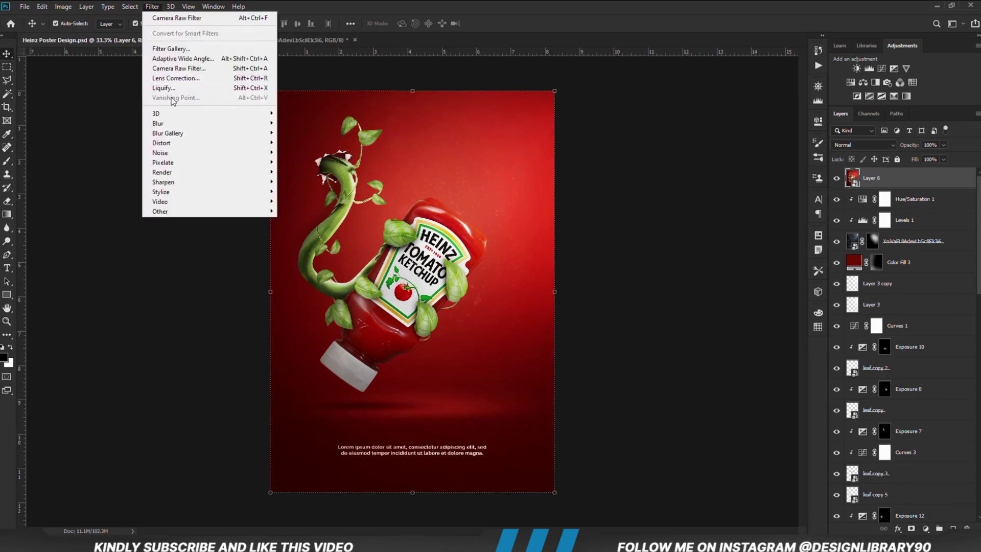
click(210, 72)
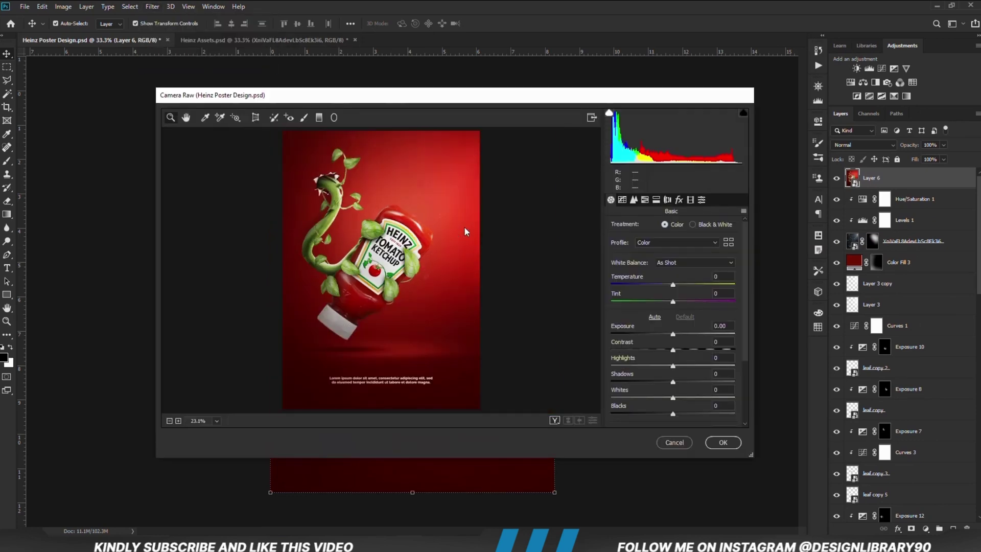
drag(746, 338, 746, 386)
drag(673, 262, 676, 280)
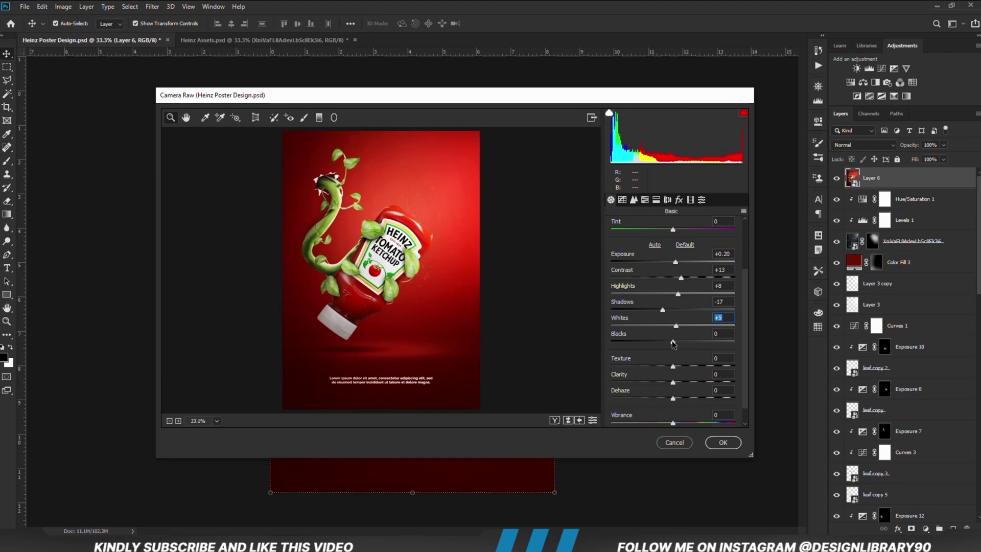
Step: Set Whites to +3 and Blacks to -12, raise Texture and Clarity slightly, and apply the Camera Raw filter
drag(674, 343, 671, 339)
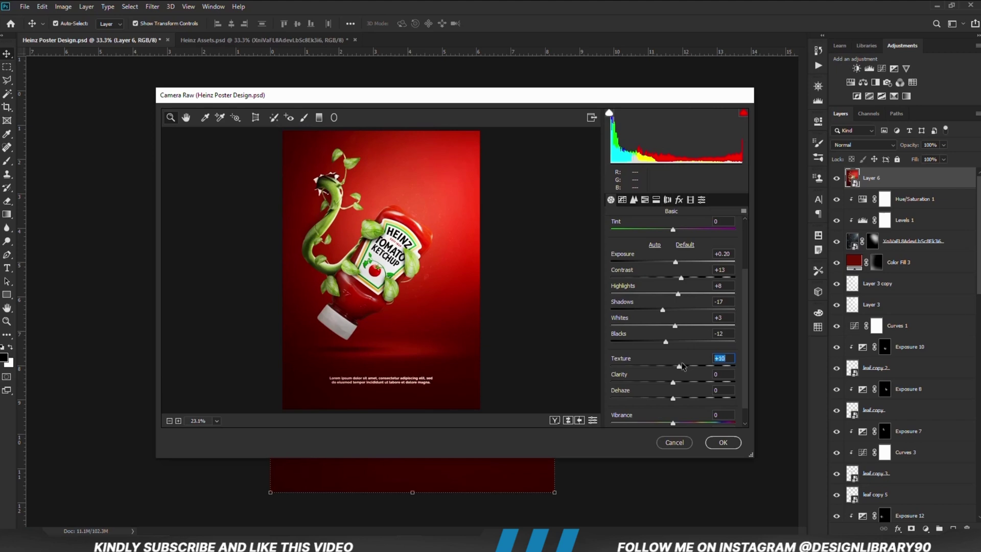
drag(686, 365, 676, 382)
click(723, 442)
key(ctrl+minus)
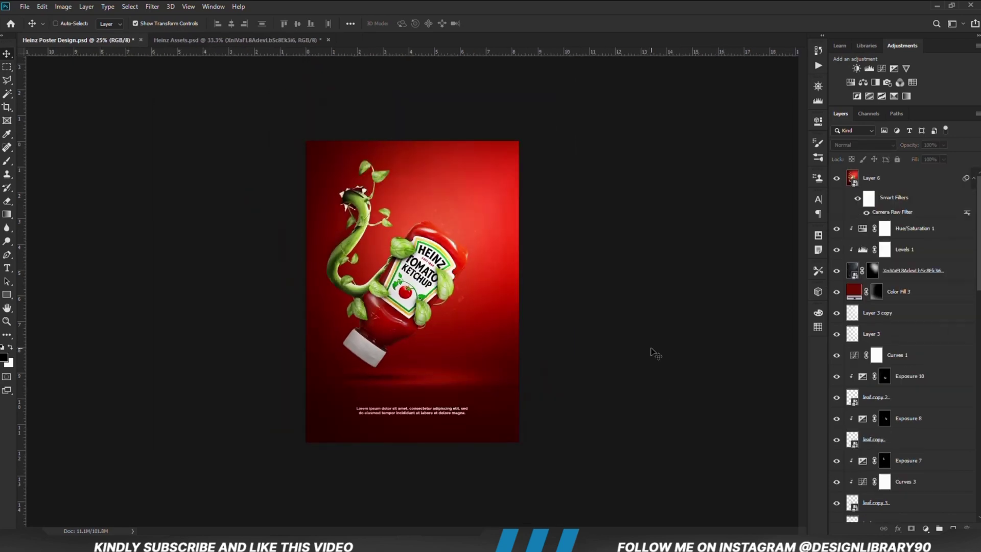
key(ctrl+plus)
key(ctrl+plus)
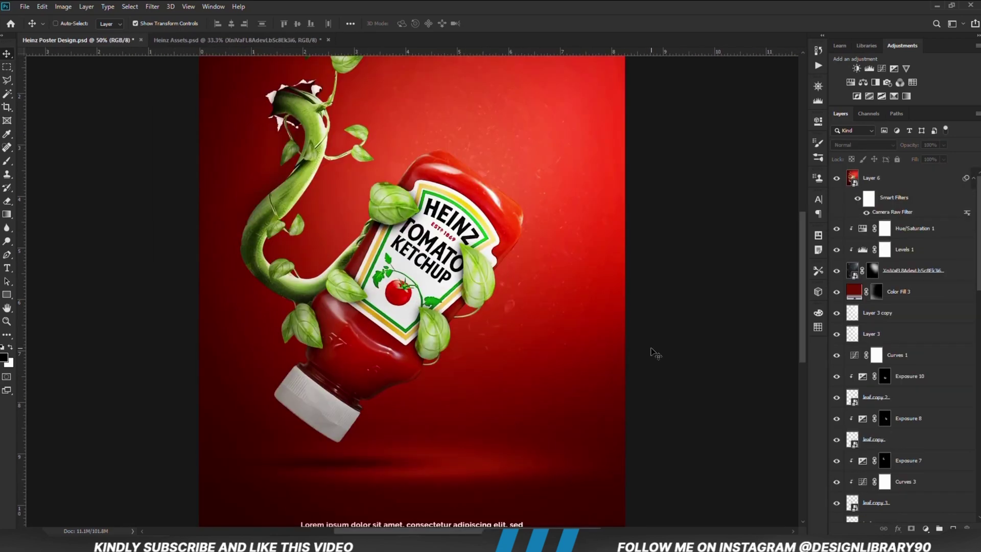